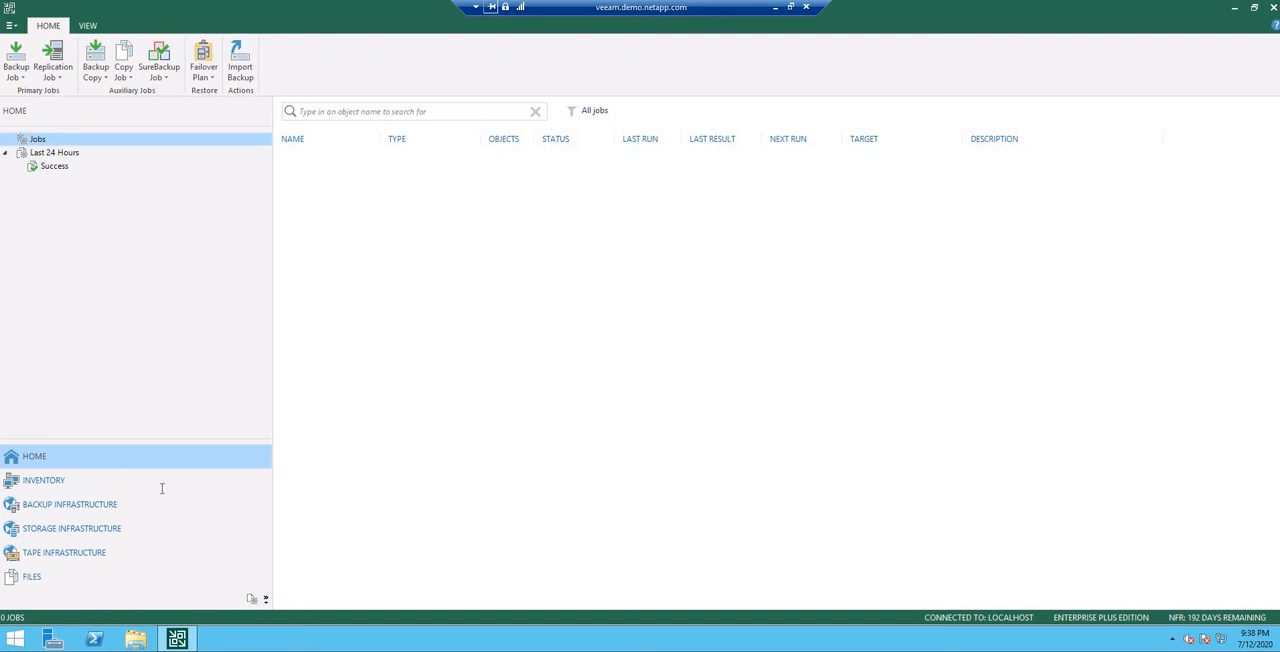
Step: Browse the storage infrastructure through NetApp Data ONTAP, cluster1 and svm1 to review the nas1 volume and its snapshots
click(62, 531)
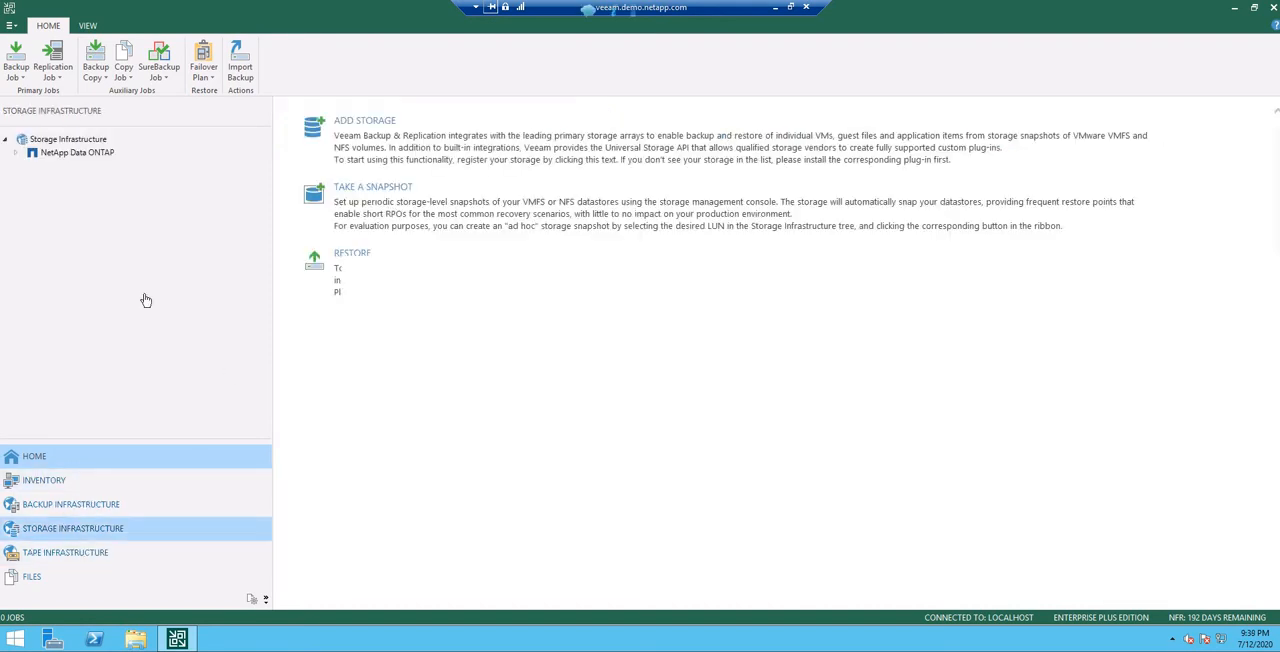
click(70, 155)
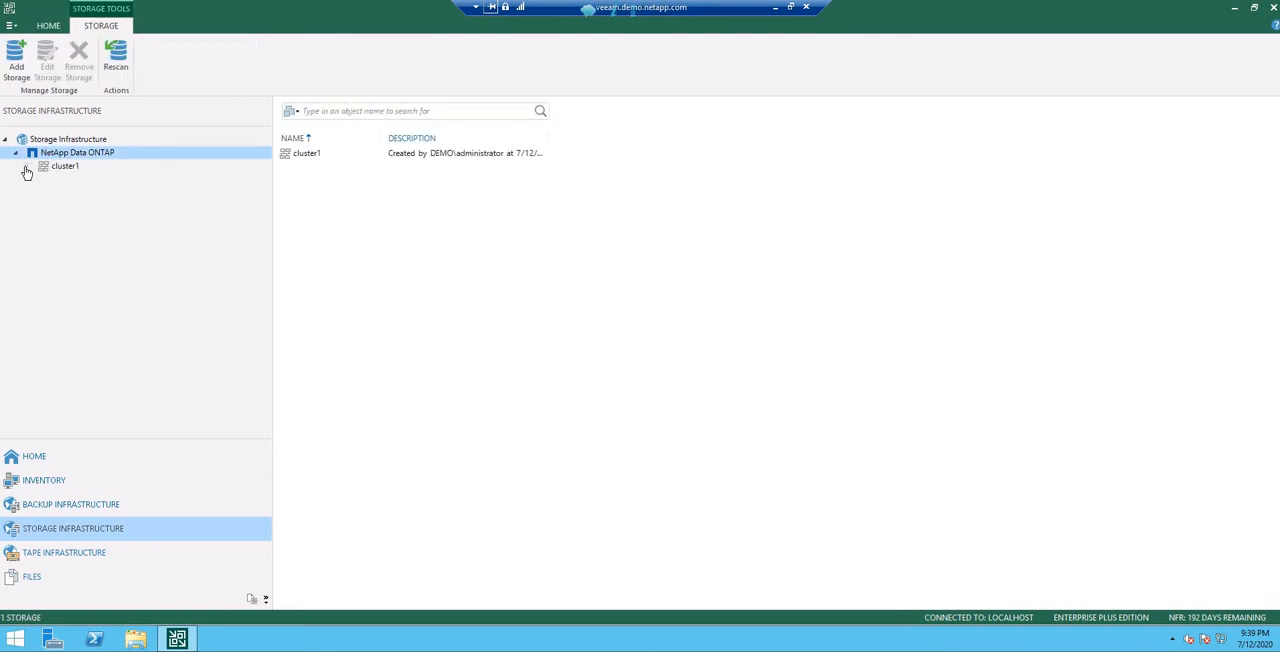
click(64, 171)
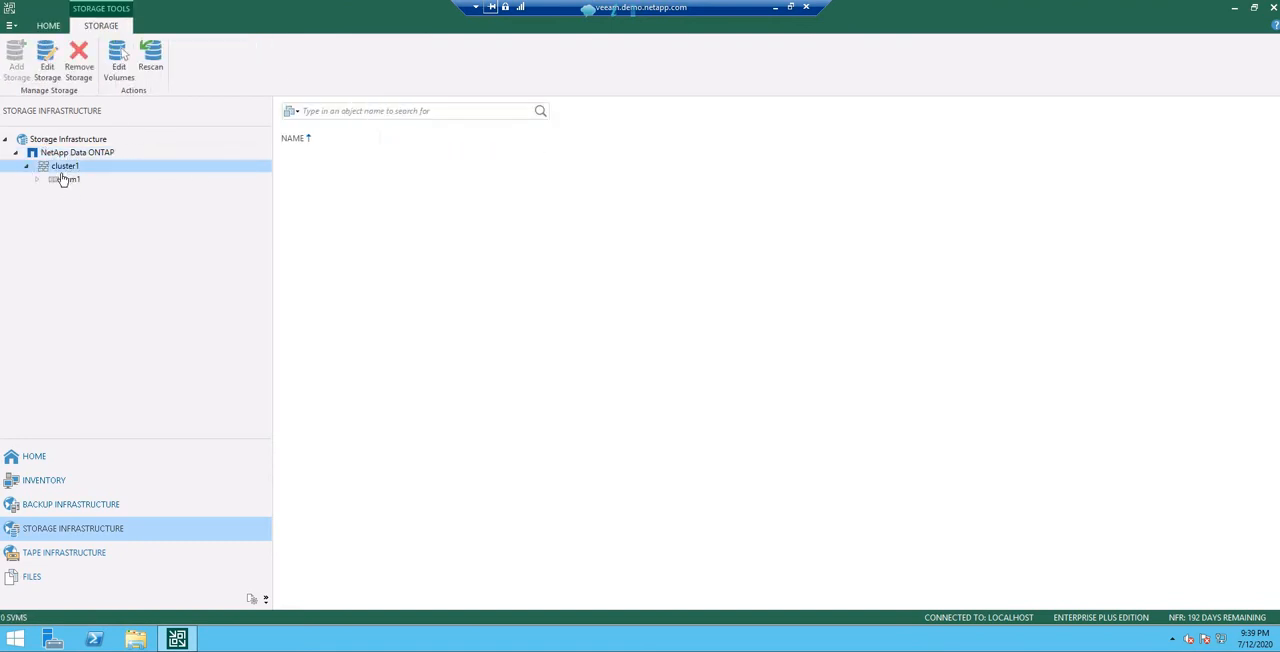
click(63, 179)
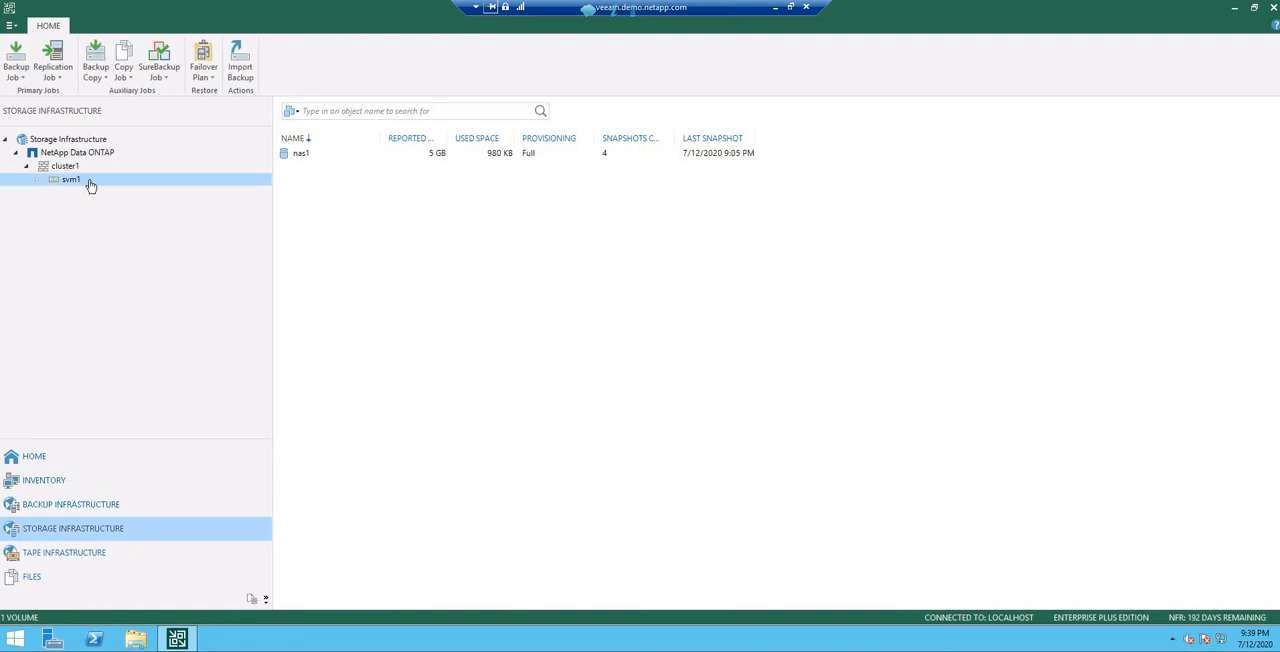
click(37, 180)
click(85, 195)
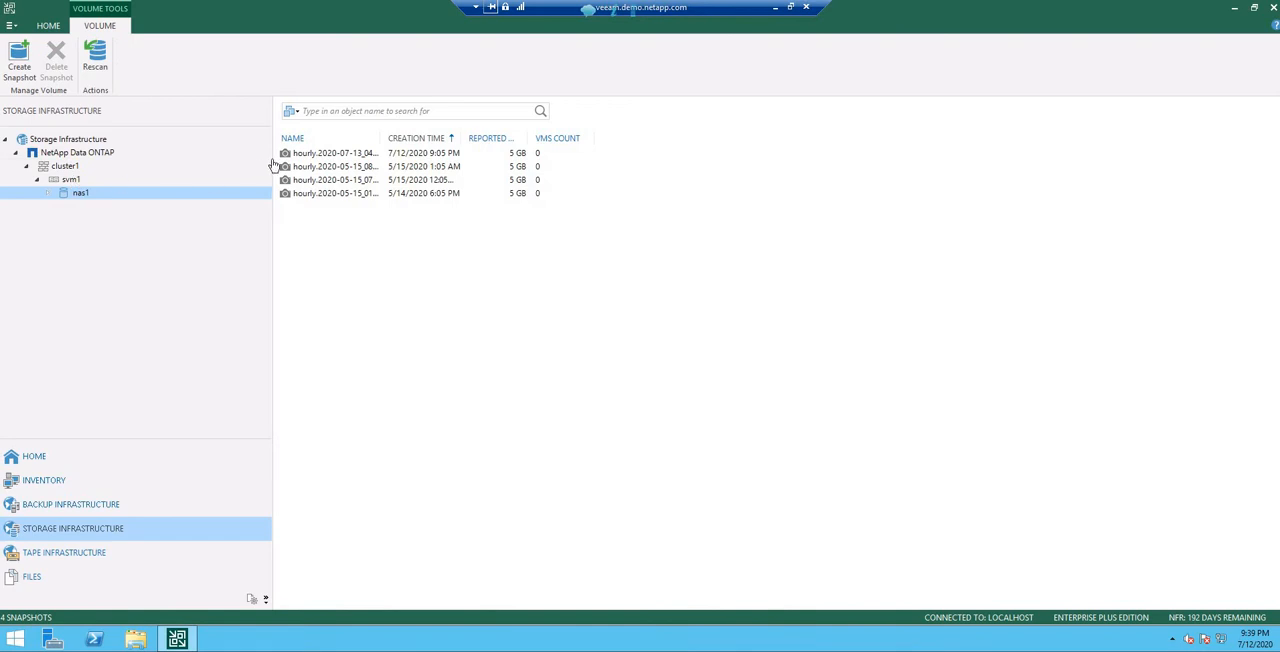
key(Left)
click(334, 165)
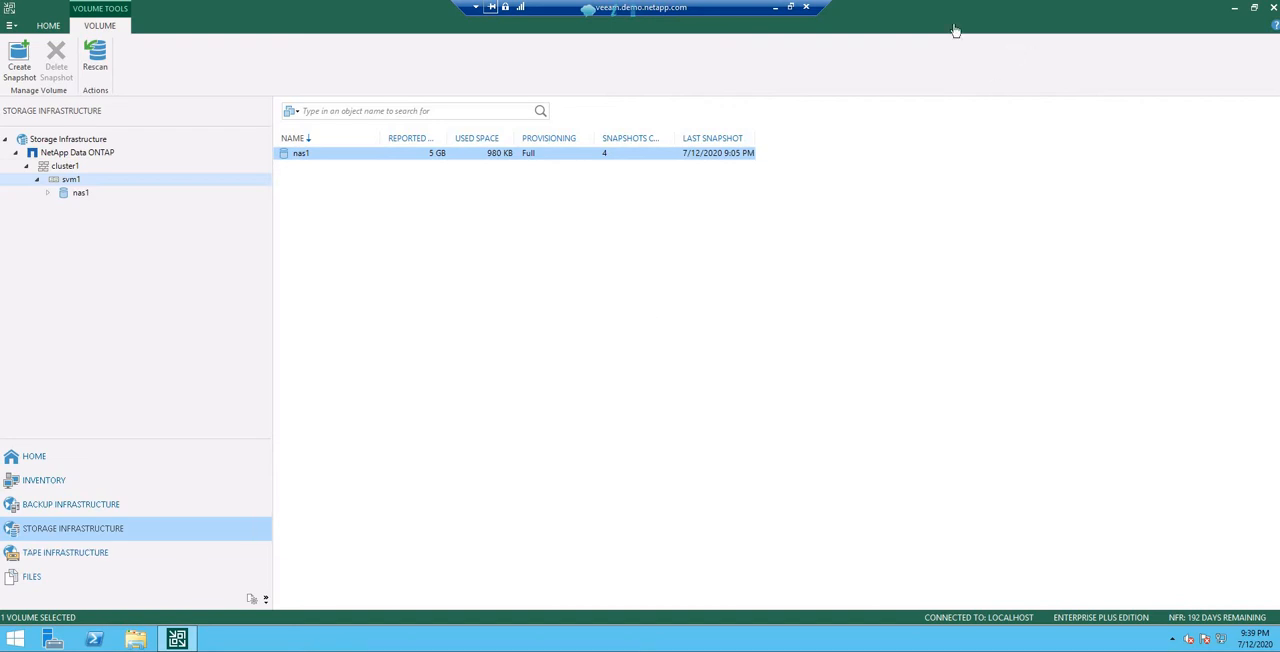
Step: Minimise the Veeam remote session and the browser, and look through PuTTY's list of saved sessions
click(777, 9)
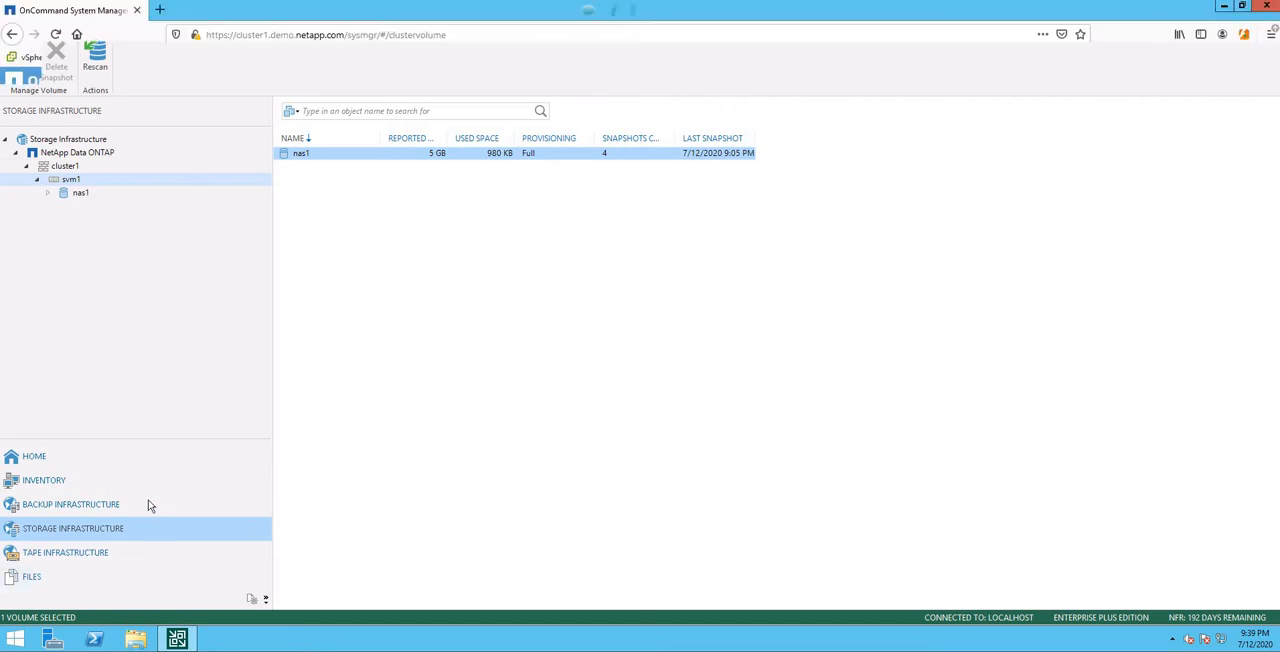
click(1224, 6)
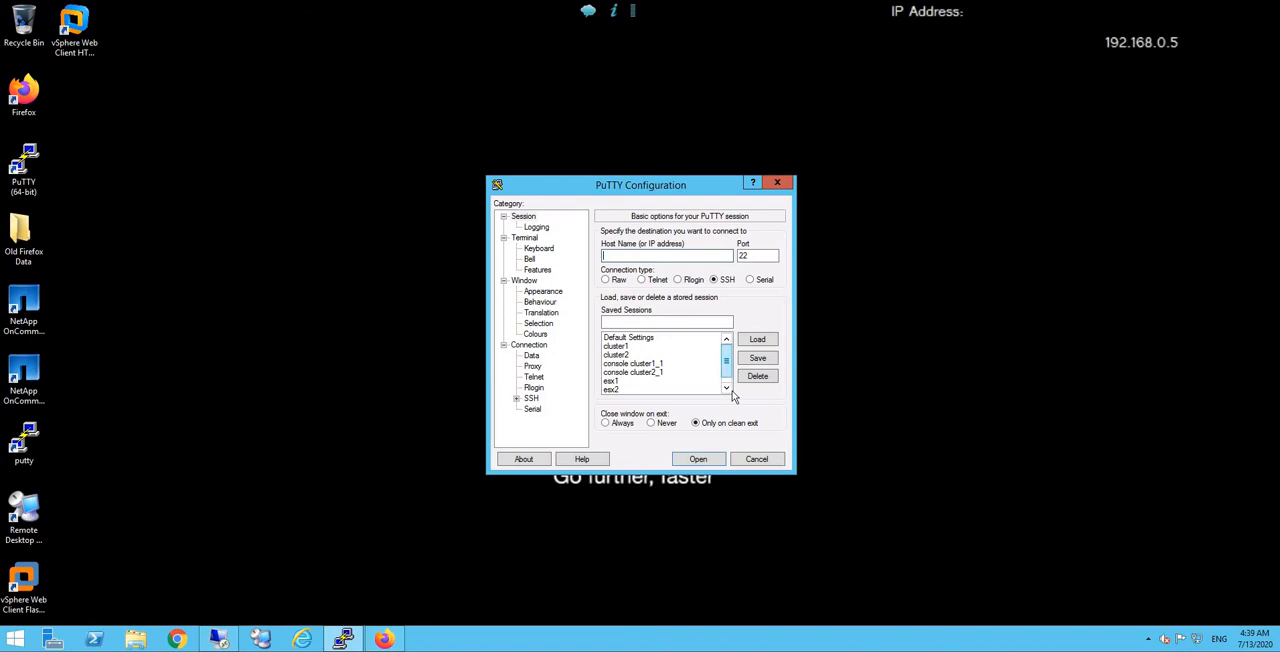
scroll(640, 385, down, 1)
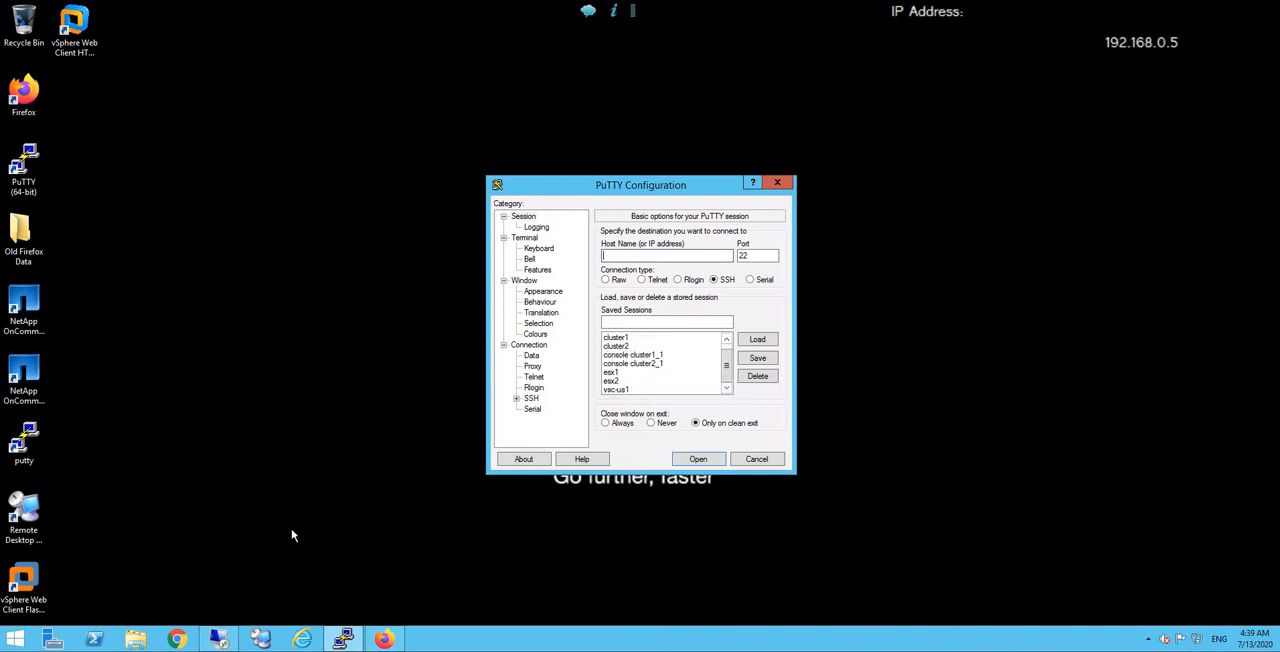
Step: Log in to the vSphere Web Client in a new Firefox tab with the administrator's user name and password, declining to save the login and update Firefox
click(384, 638)
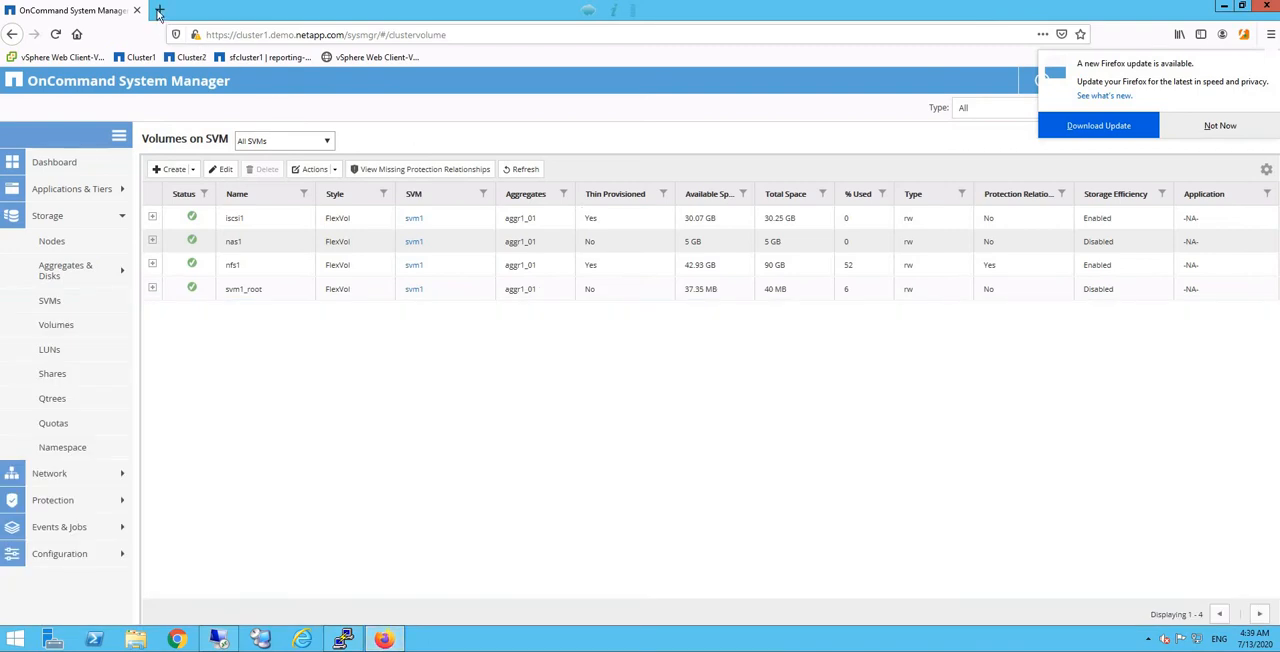
key(ctrl+t)
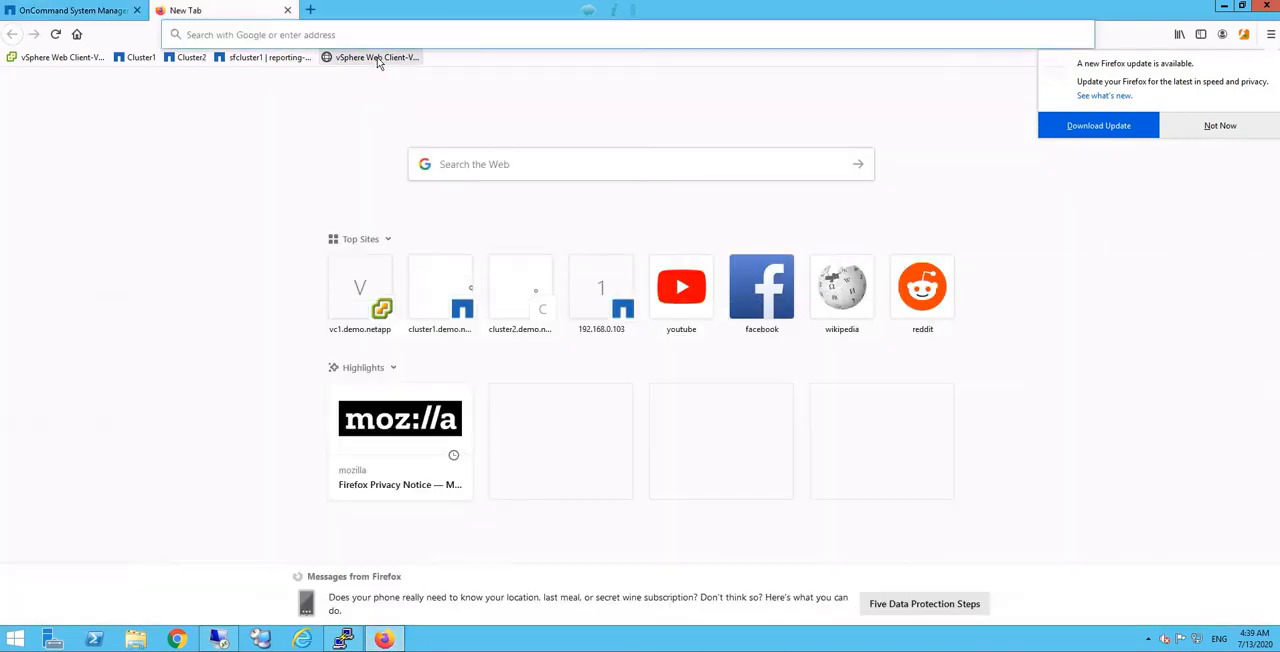
click(377, 57)
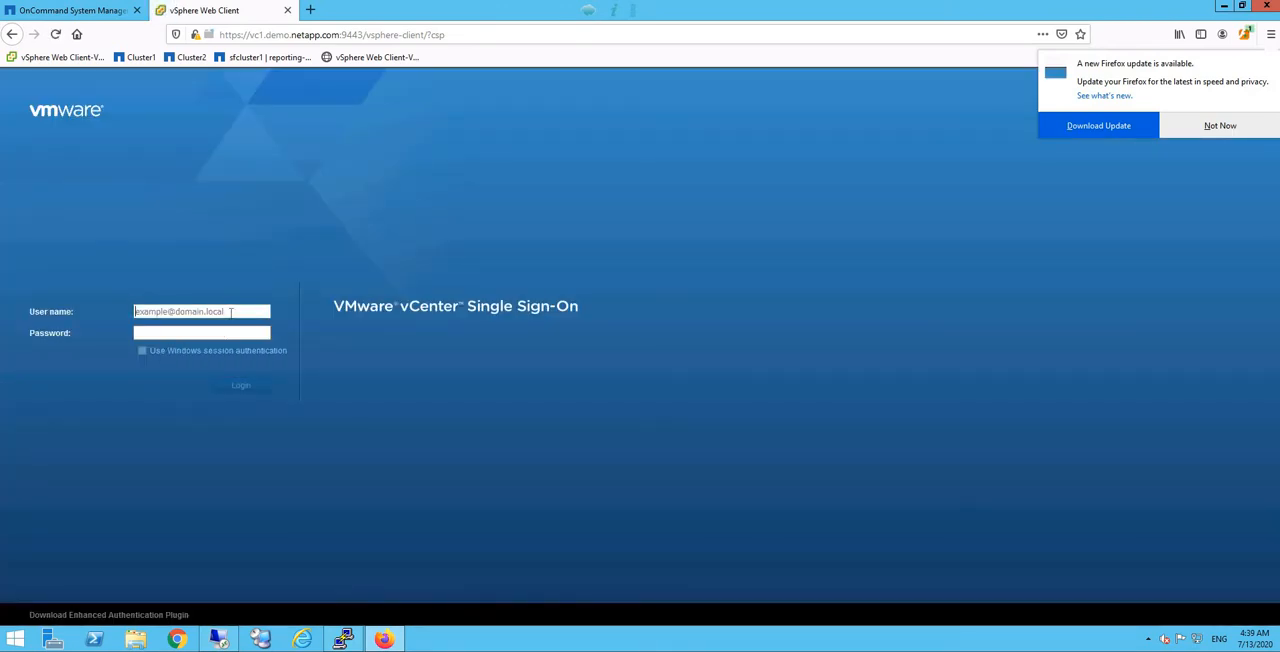
text(administrator@vsphere.local)
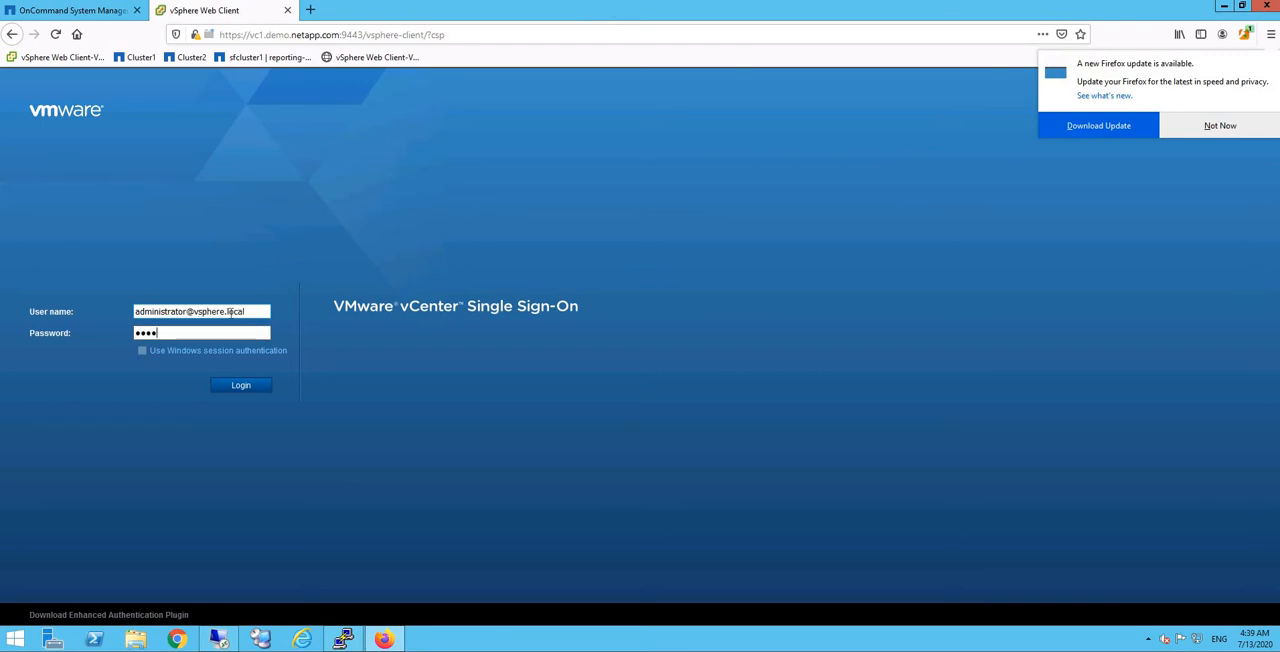
key(Return)
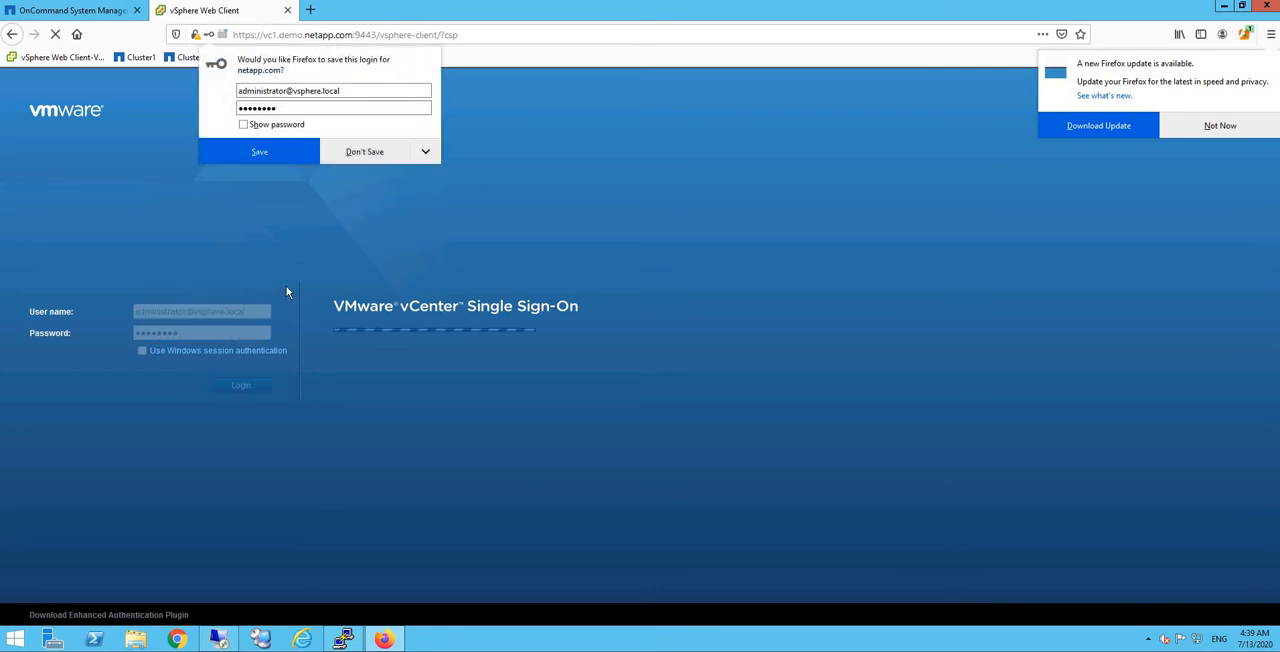
click(364, 152)
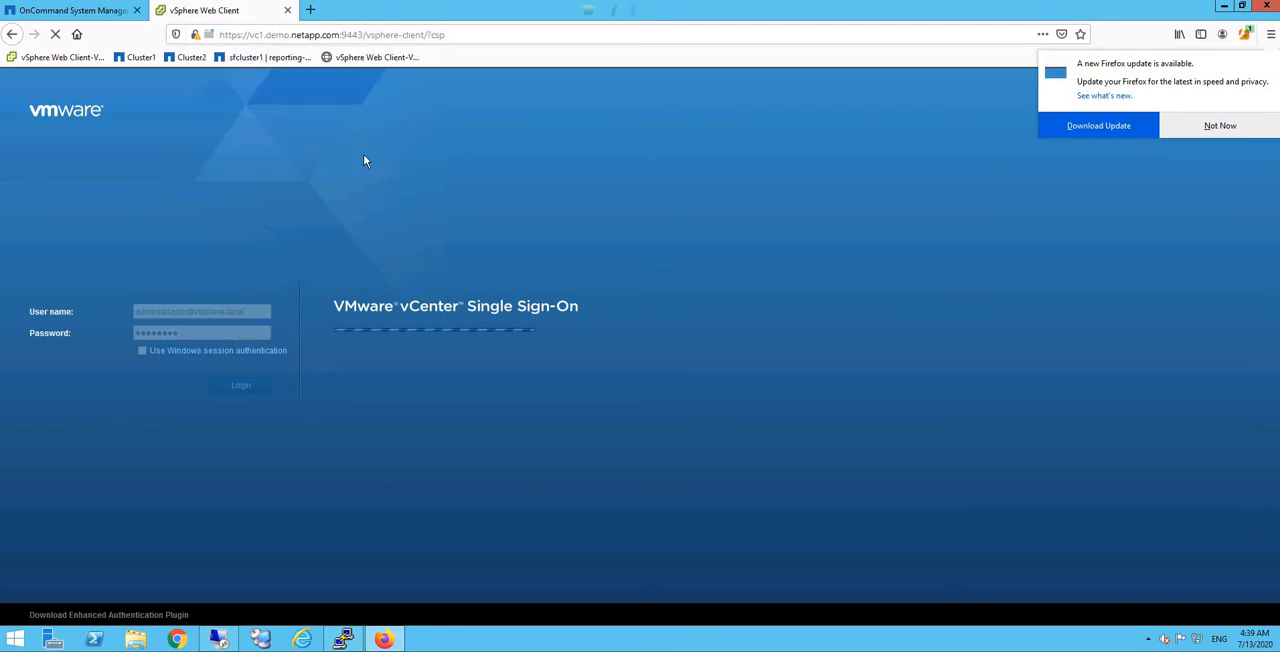
click(1224, 128)
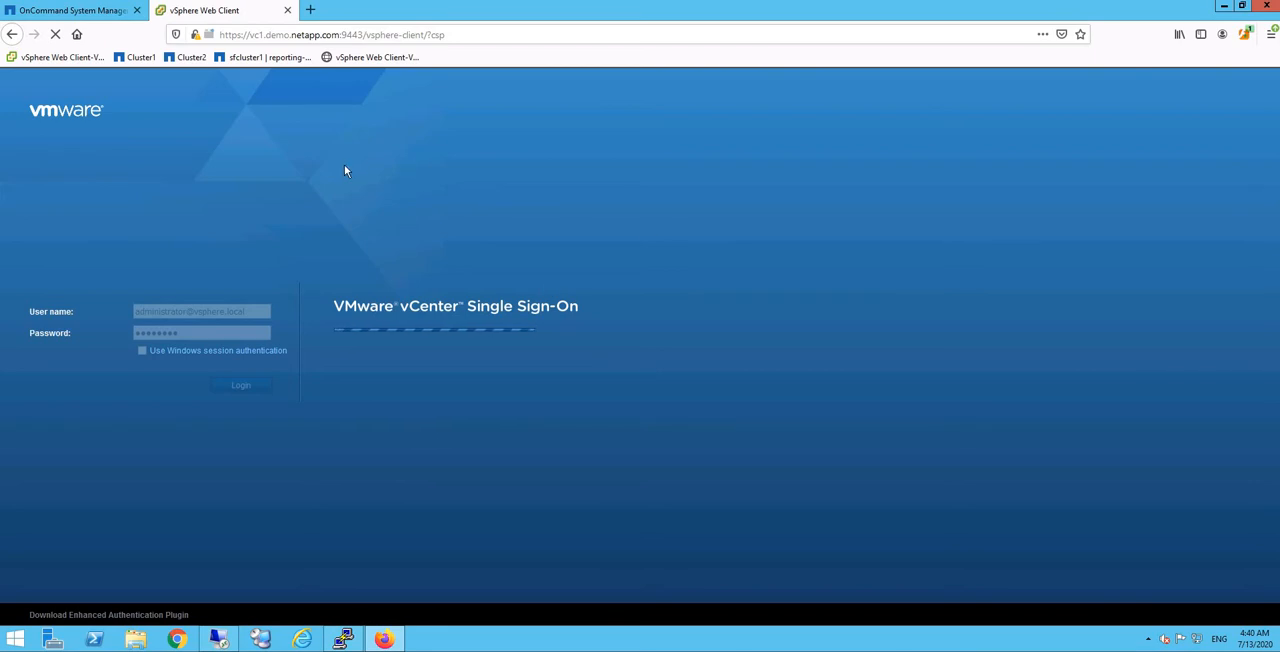
Step: Restore the Veeam remote desktop to a smaller window over System Manager and select cluster1 in its storage tree
click(88, 12)
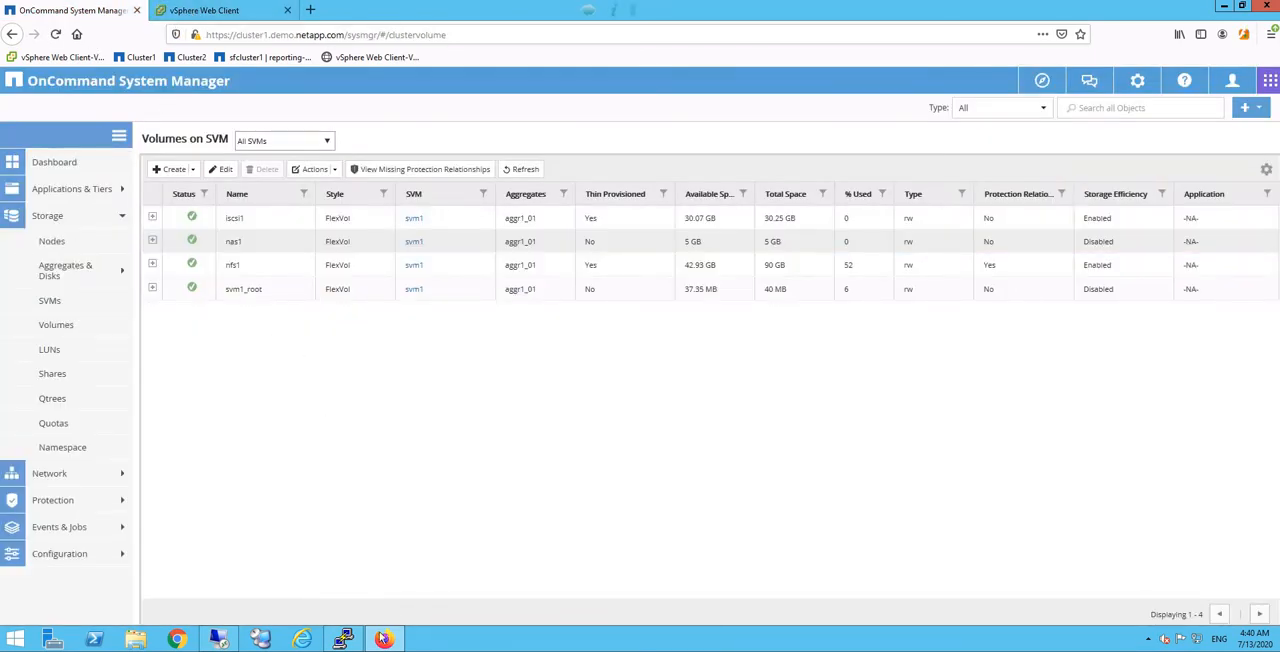
click(343, 640)
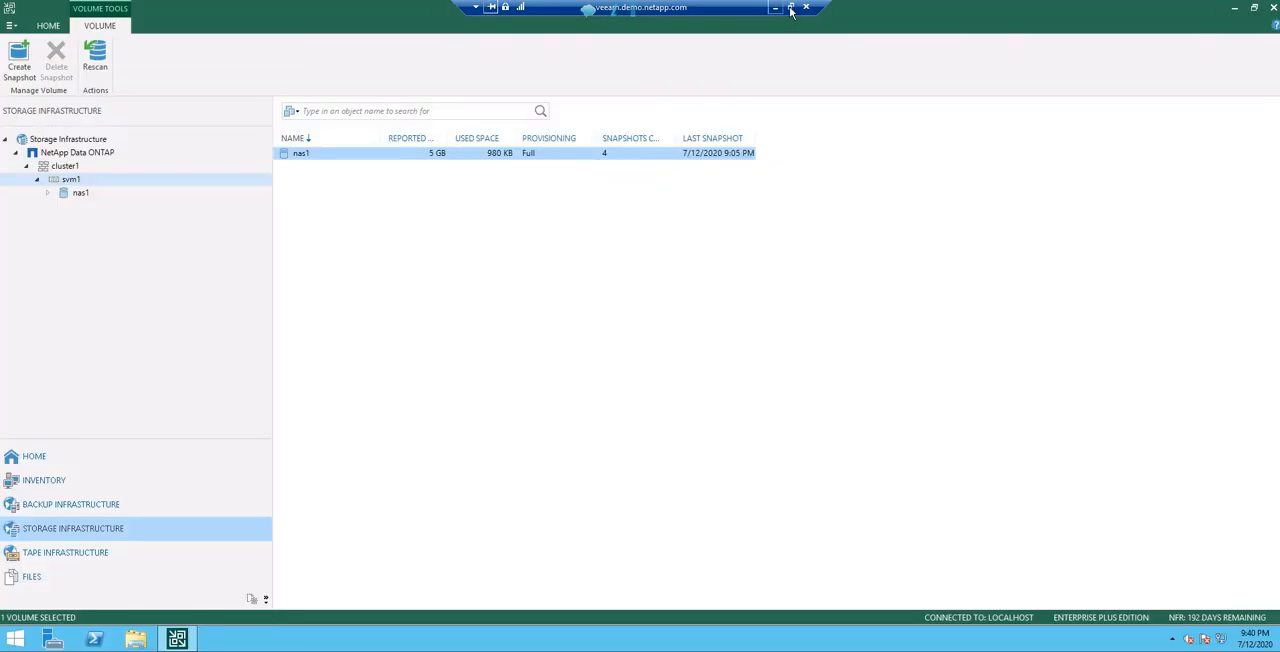
click(790, 8)
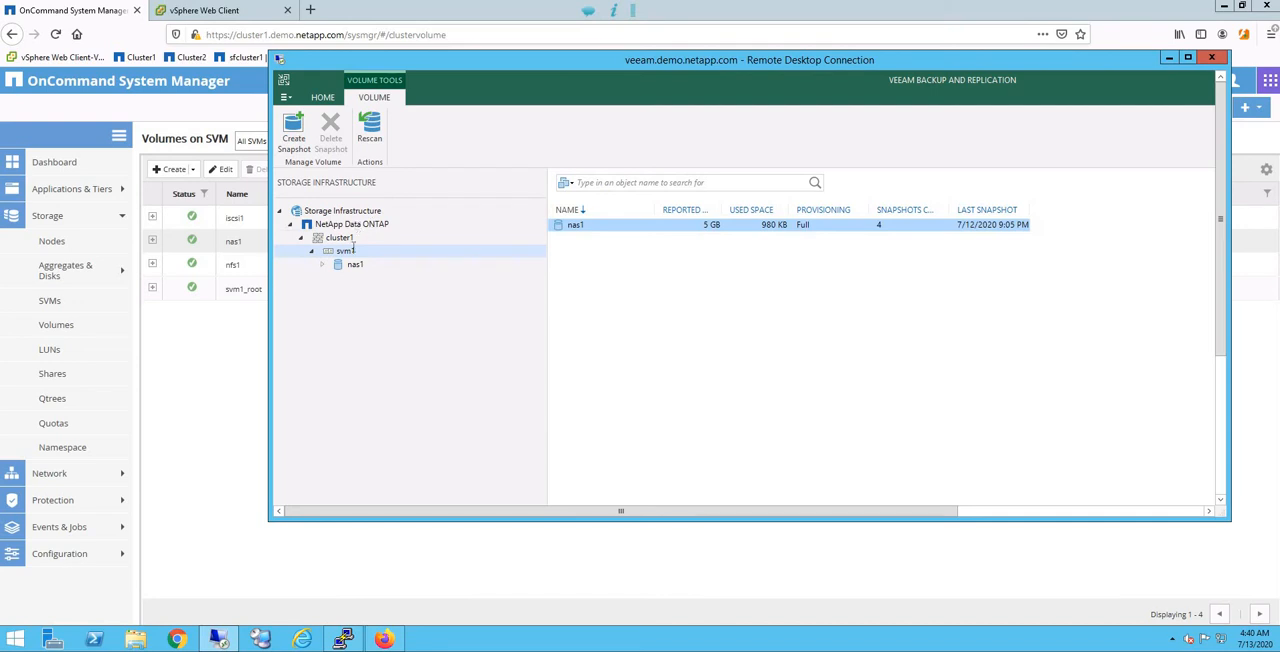
click(342, 234)
key(Down)
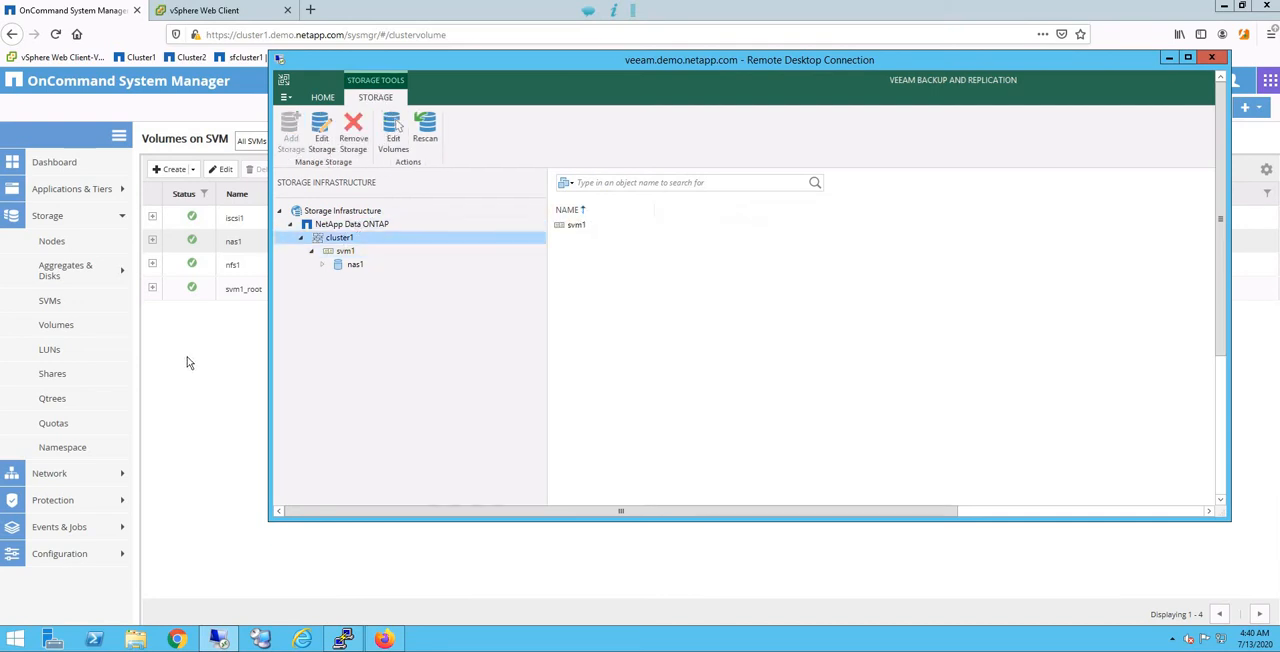
Step: Examine cluster1's SVMs and volumes in OnCommand System Manager
click(268, 129)
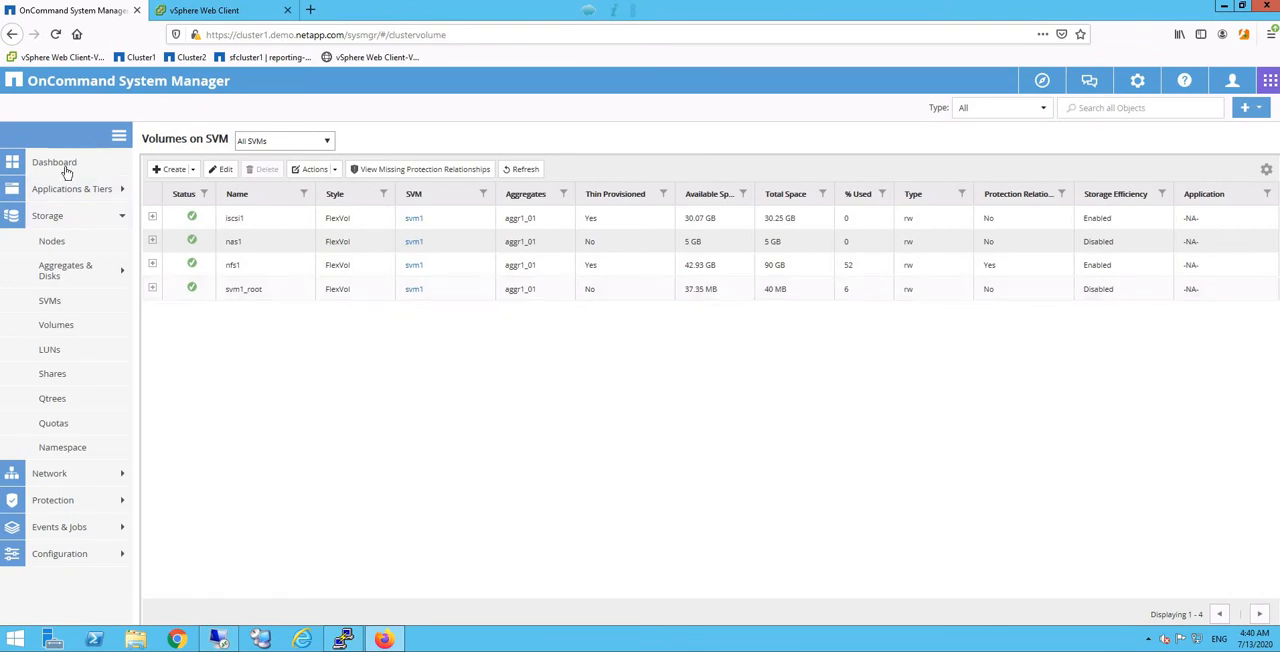
click(141, 57)
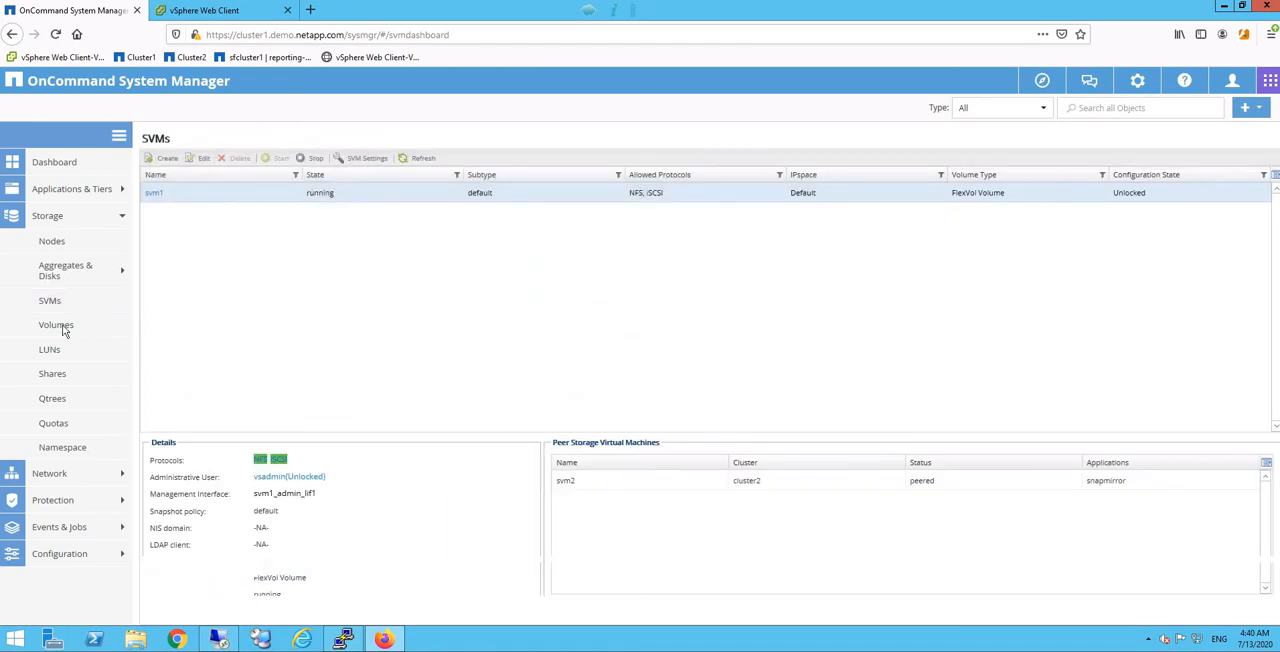
click(106, 329)
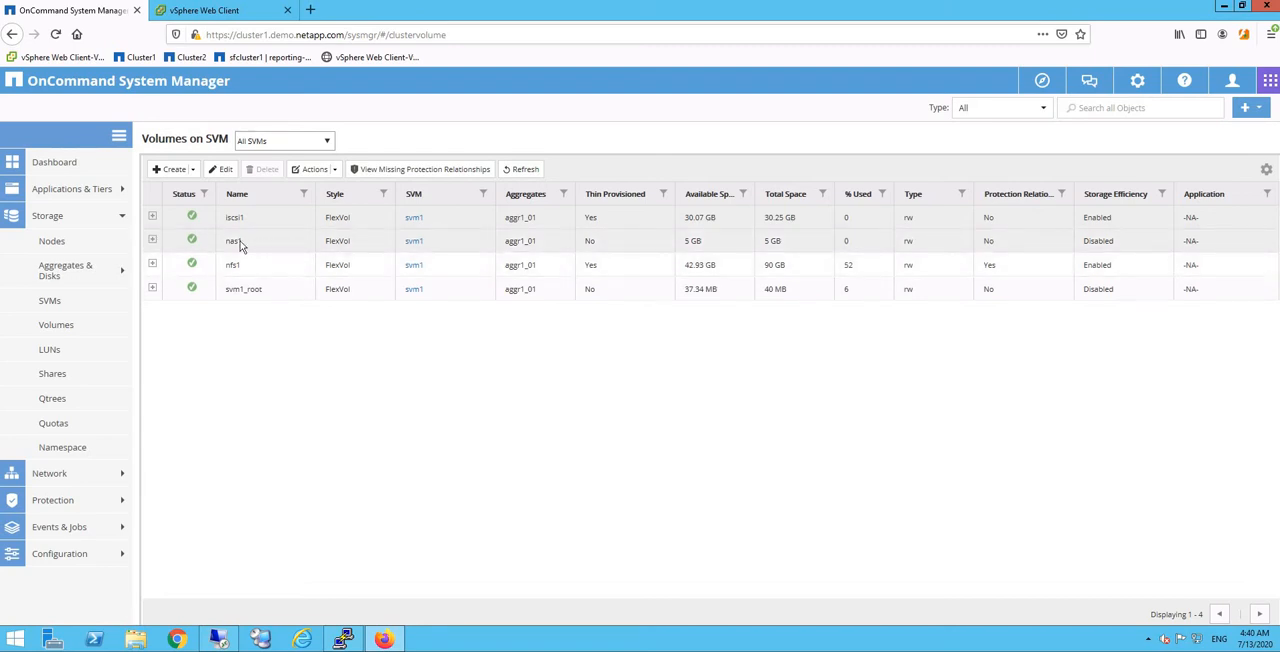
Step: Switch to the vSphere Web Client and power on the RHEL2 (ONTAP) virtual machine, applying the power-on recommendation
click(203, 10)
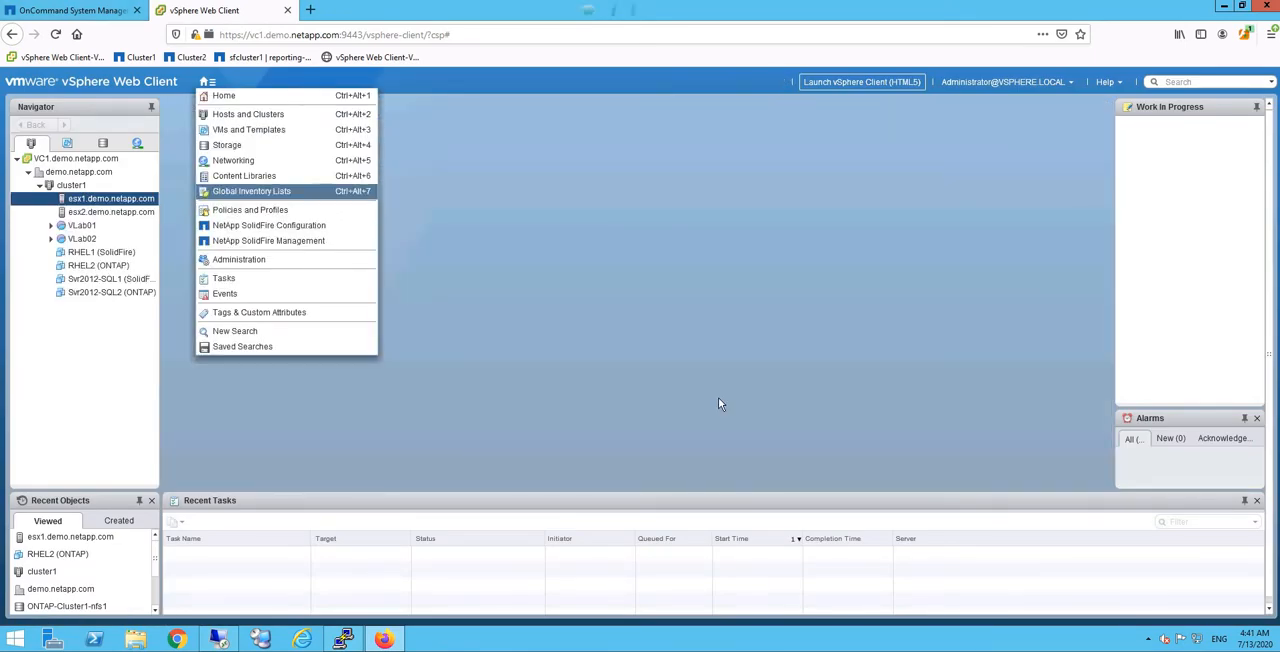
click(718, 403)
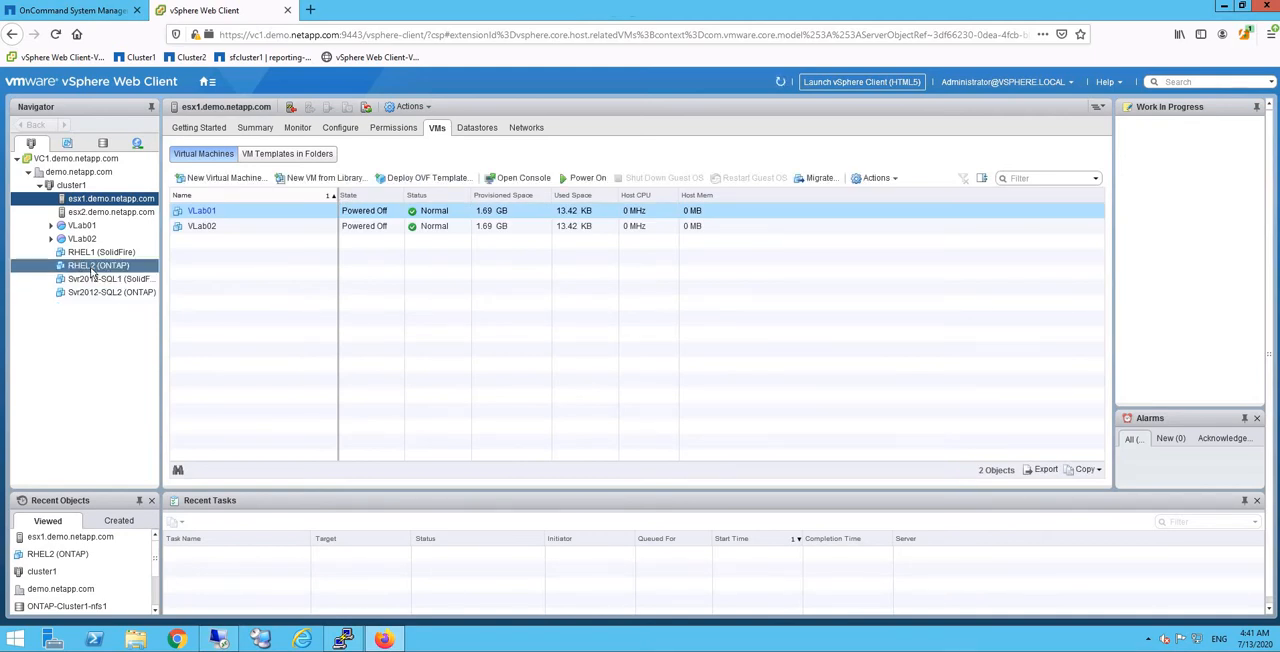
click(94, 268)
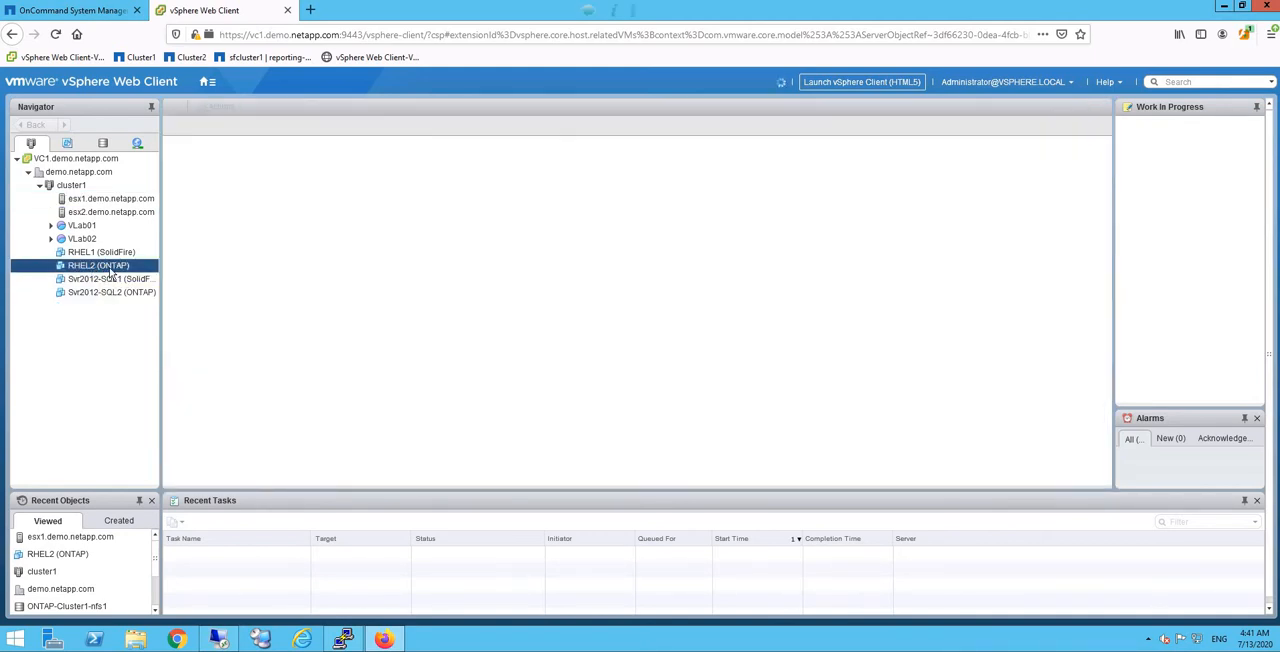
right_click(112, 268)
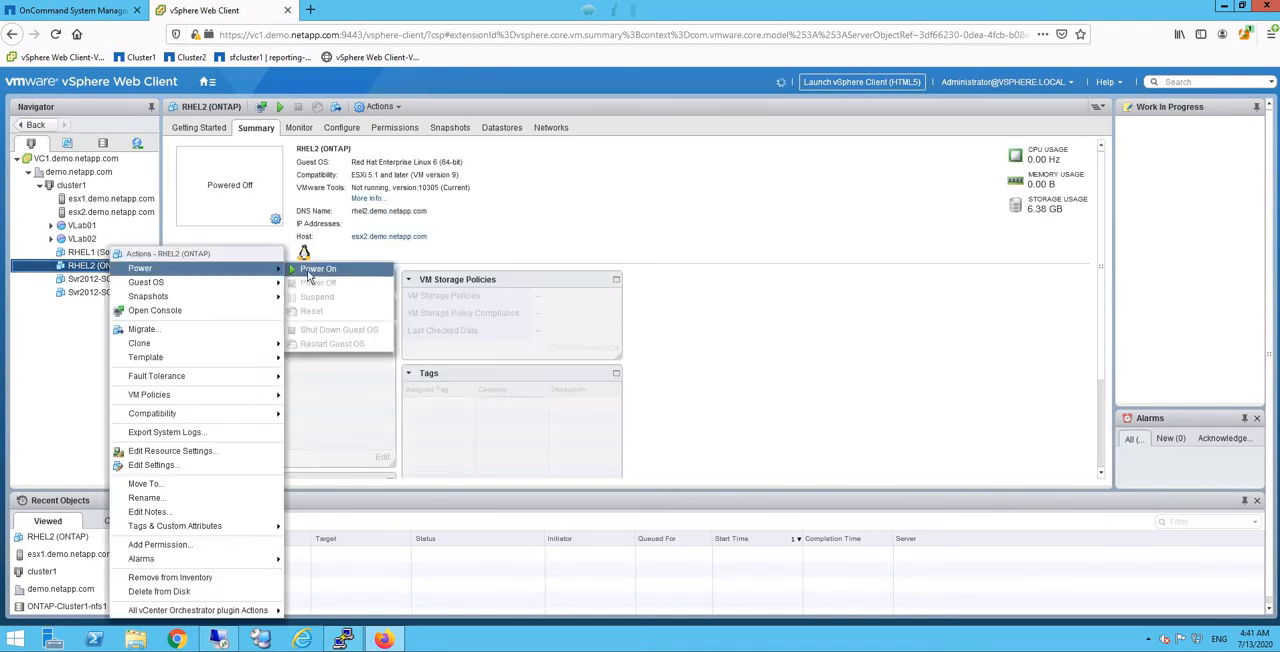
click(308, 268)
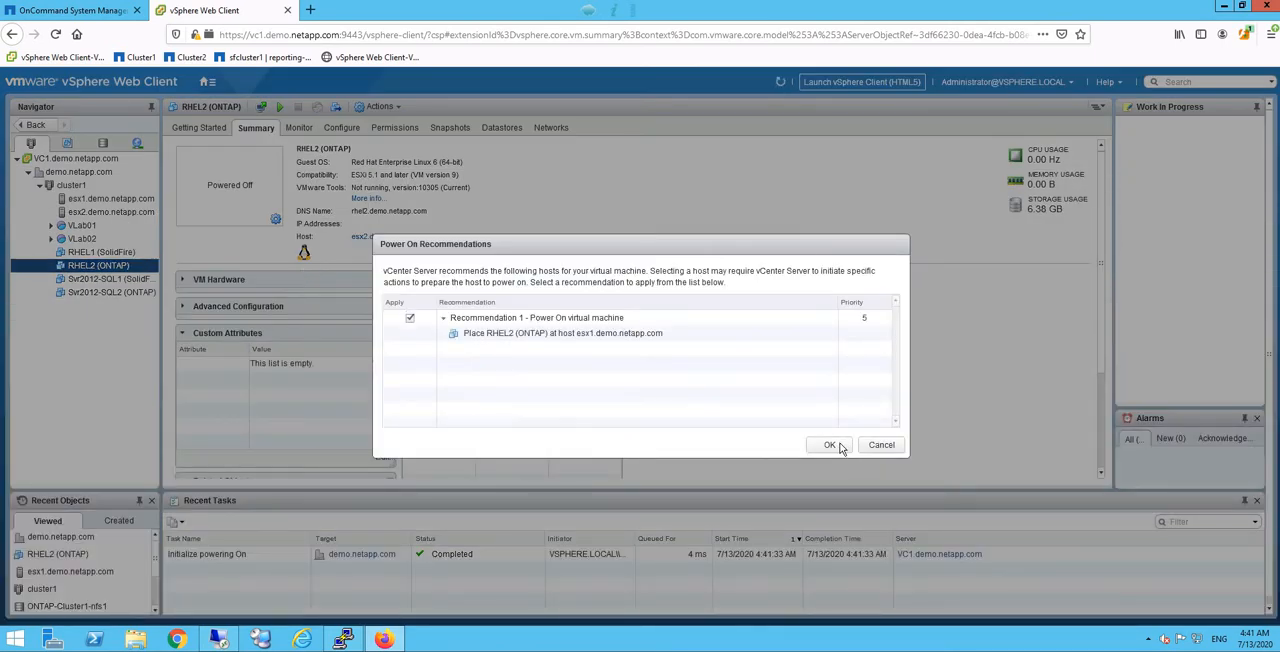
click(831, 445)
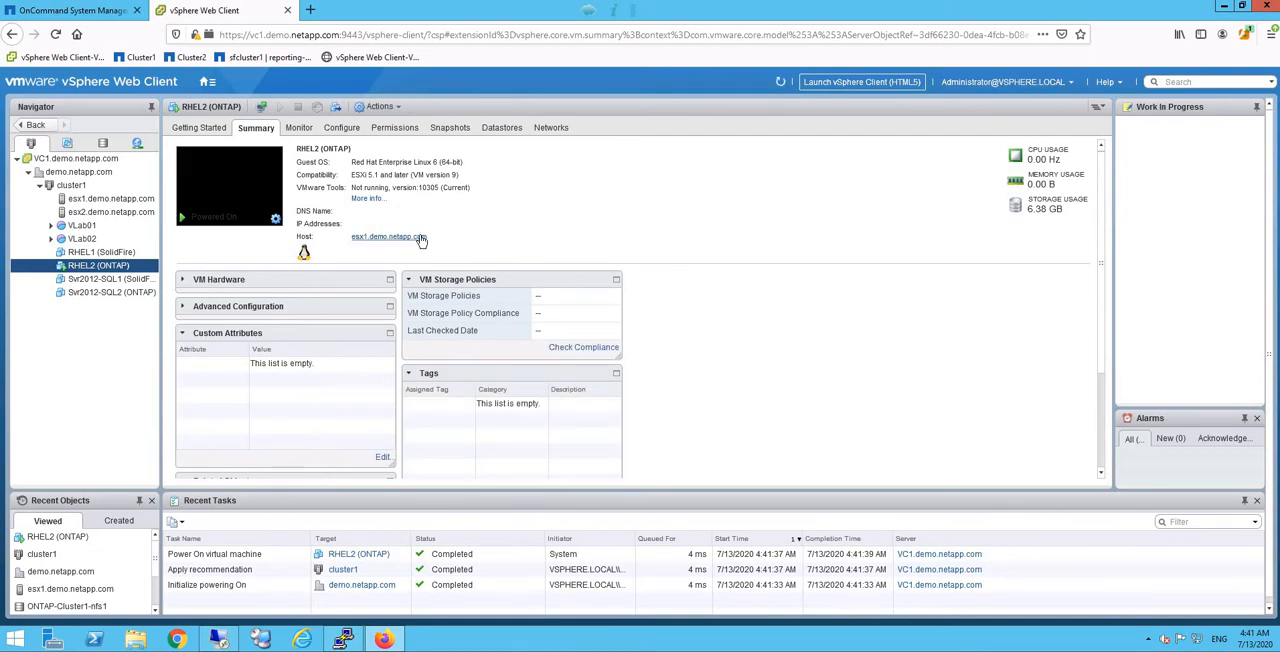
Step: Check in the web console of RHEL2 (ONTAP) whether the machine has booted, and close the console
click(231, 201)
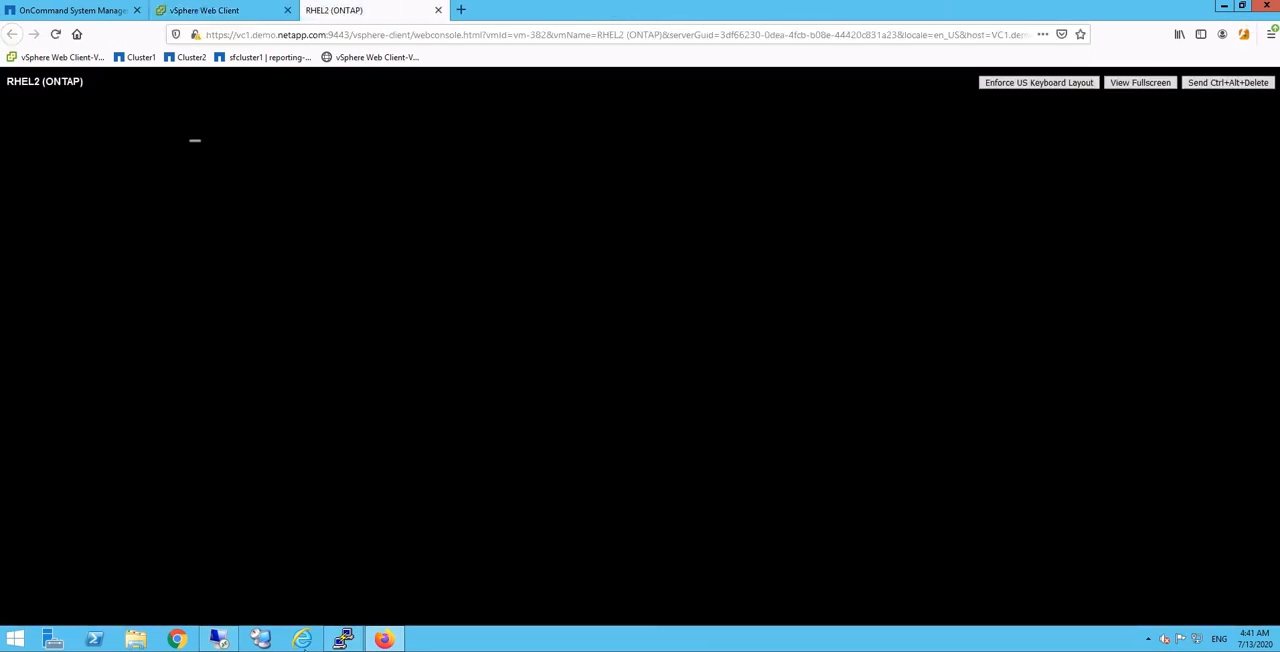
click(219, 638)
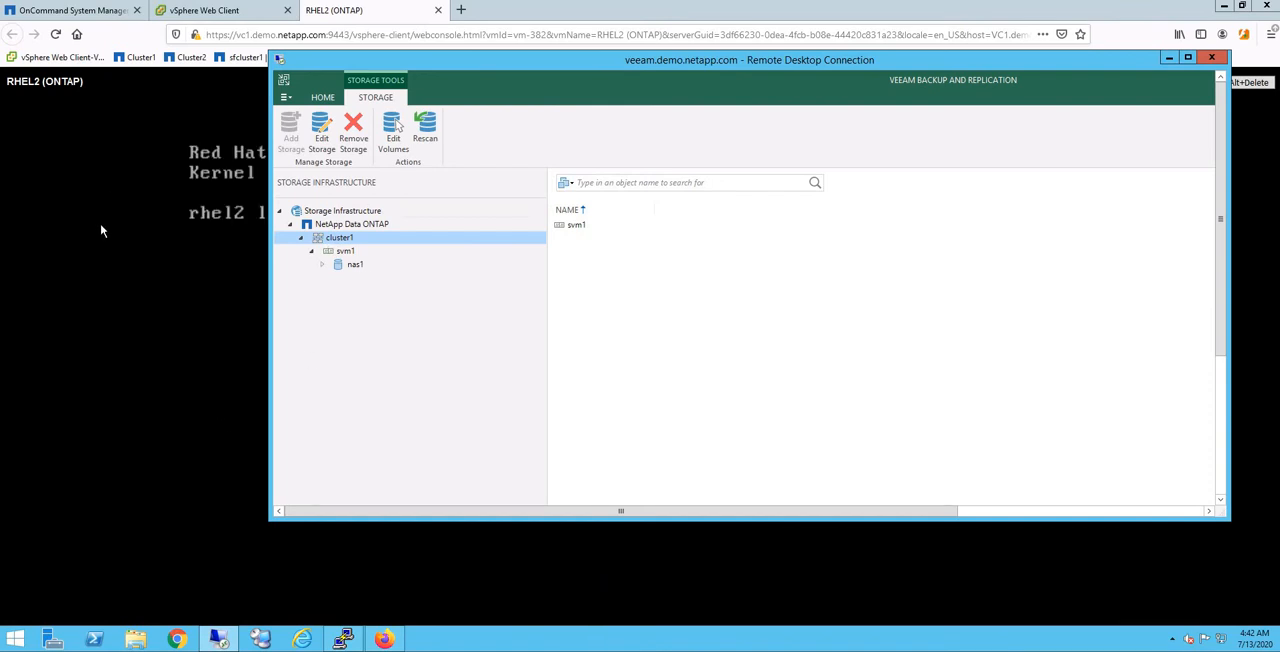
click(427, 12)
click(438, 10)
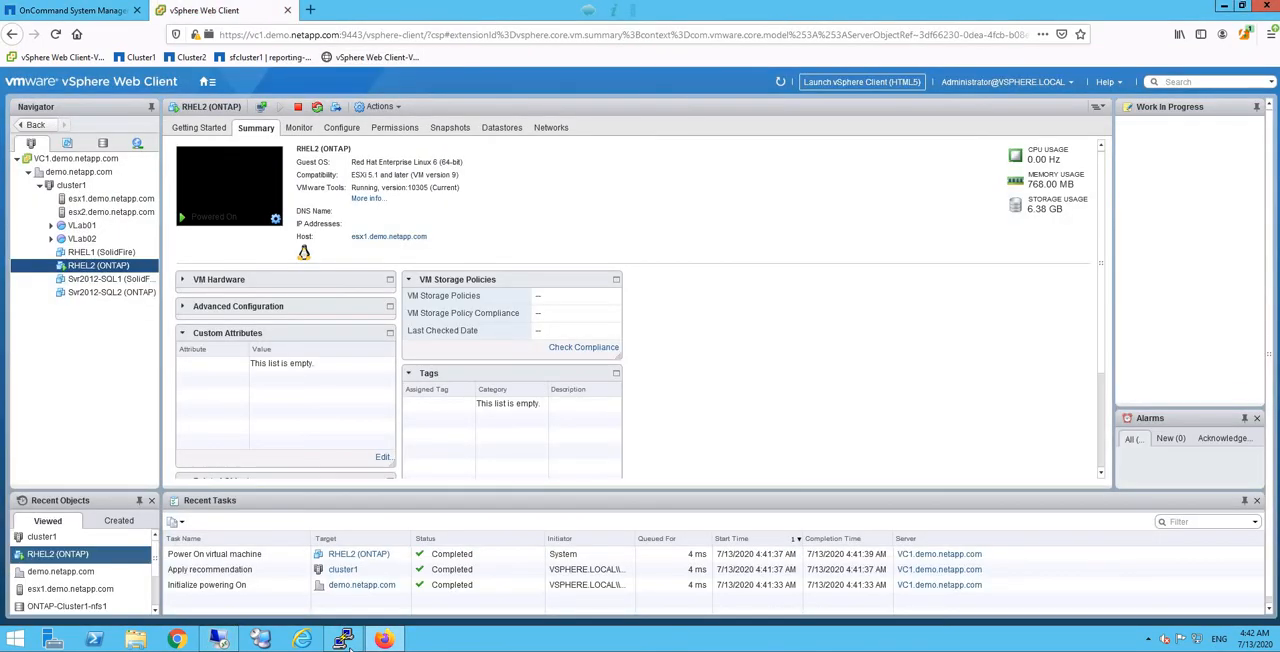
Step: Switch to PuTTY and open an SSH session to rhel2.demo.netapp.com, accepting and caching the server's host key
click(344, 640)
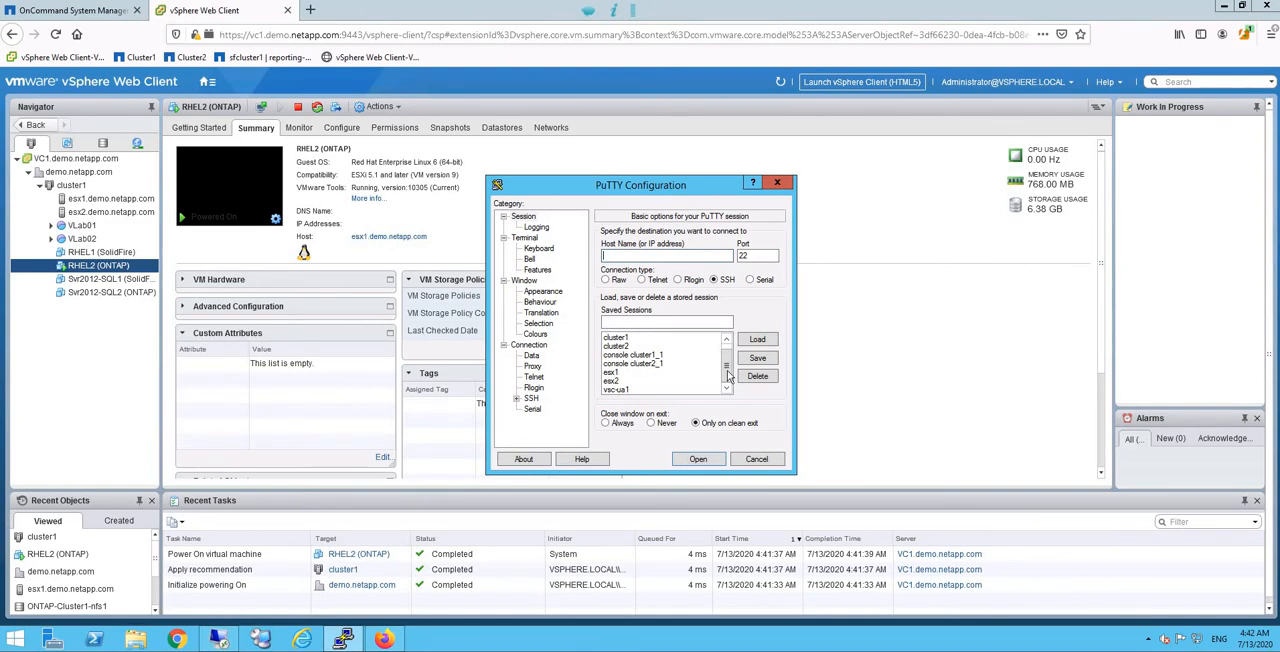
drag(730, 366, 723, 360)
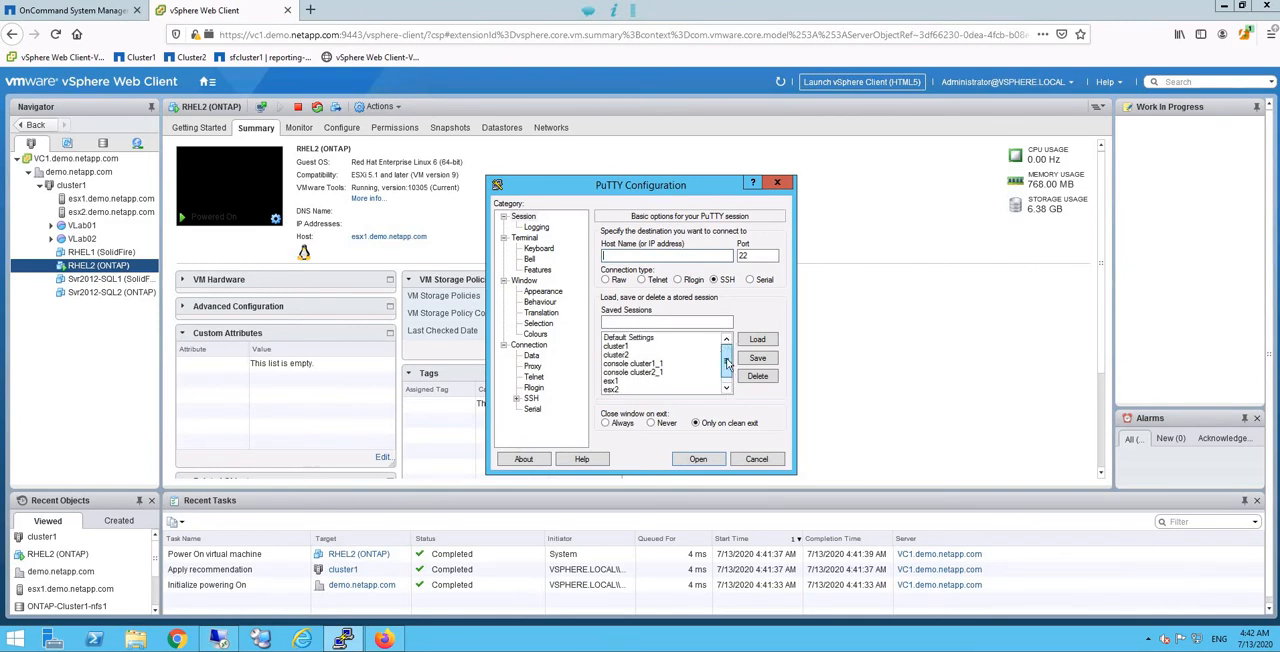
click(725, 389)
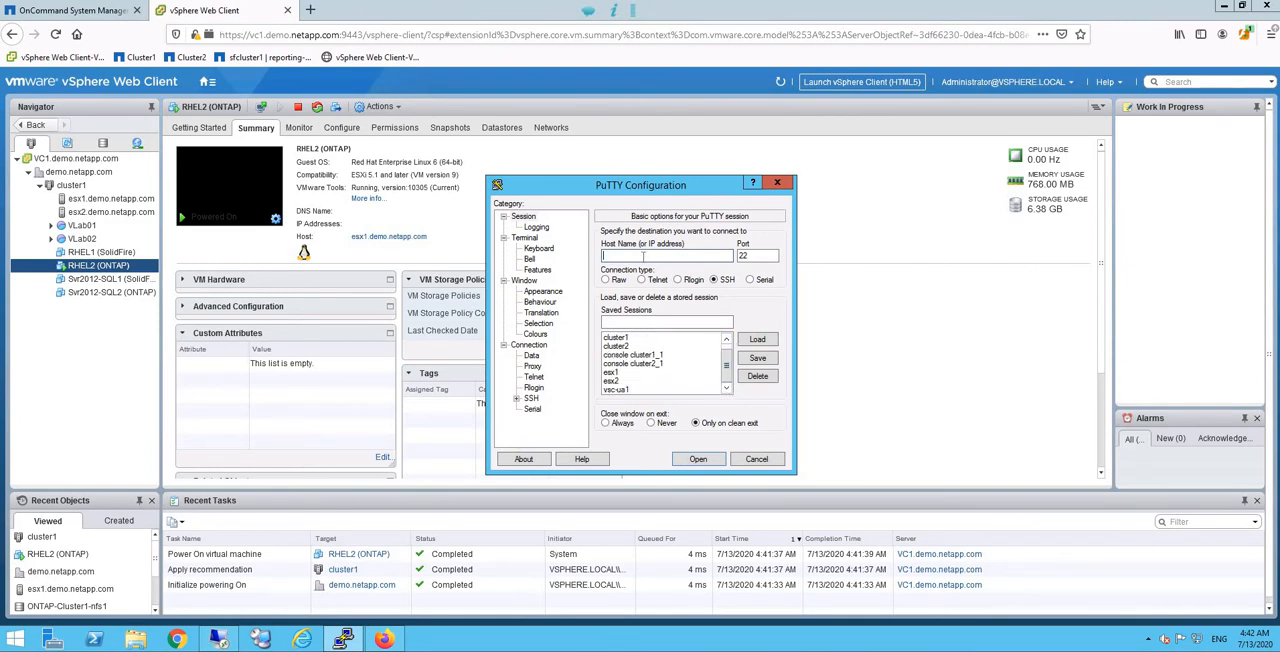
text(re)
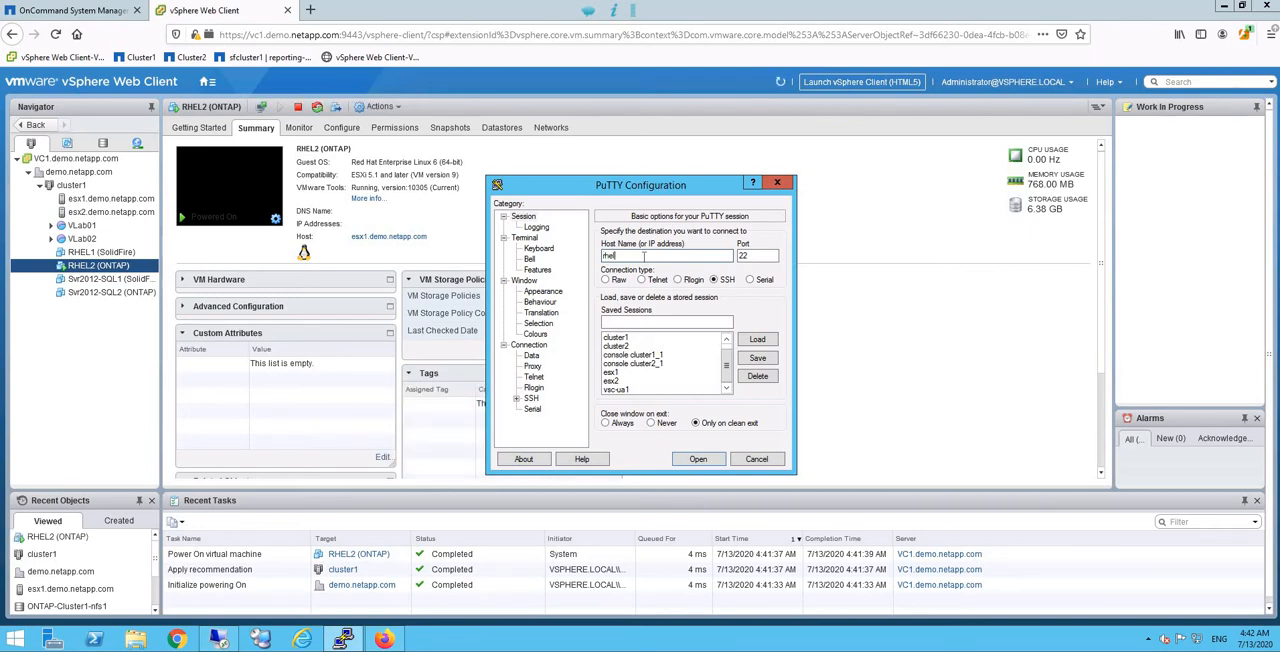
text(el2.demo.netapp.com)
key(Return)
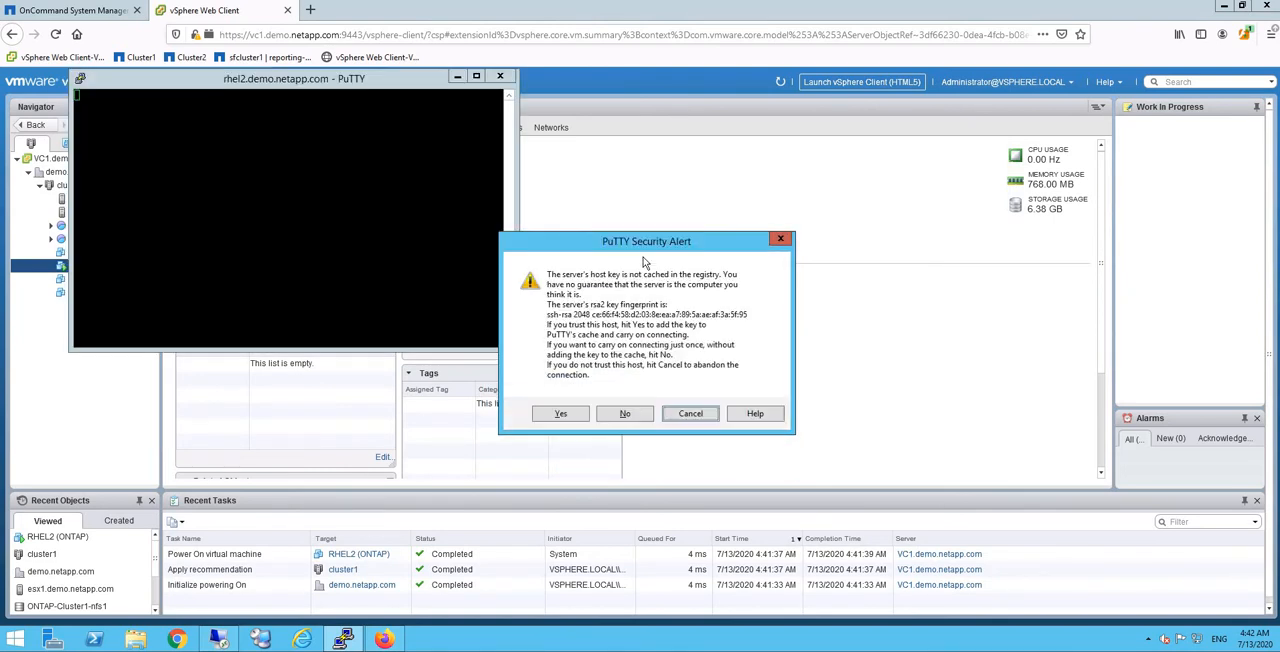
click(561, 414)
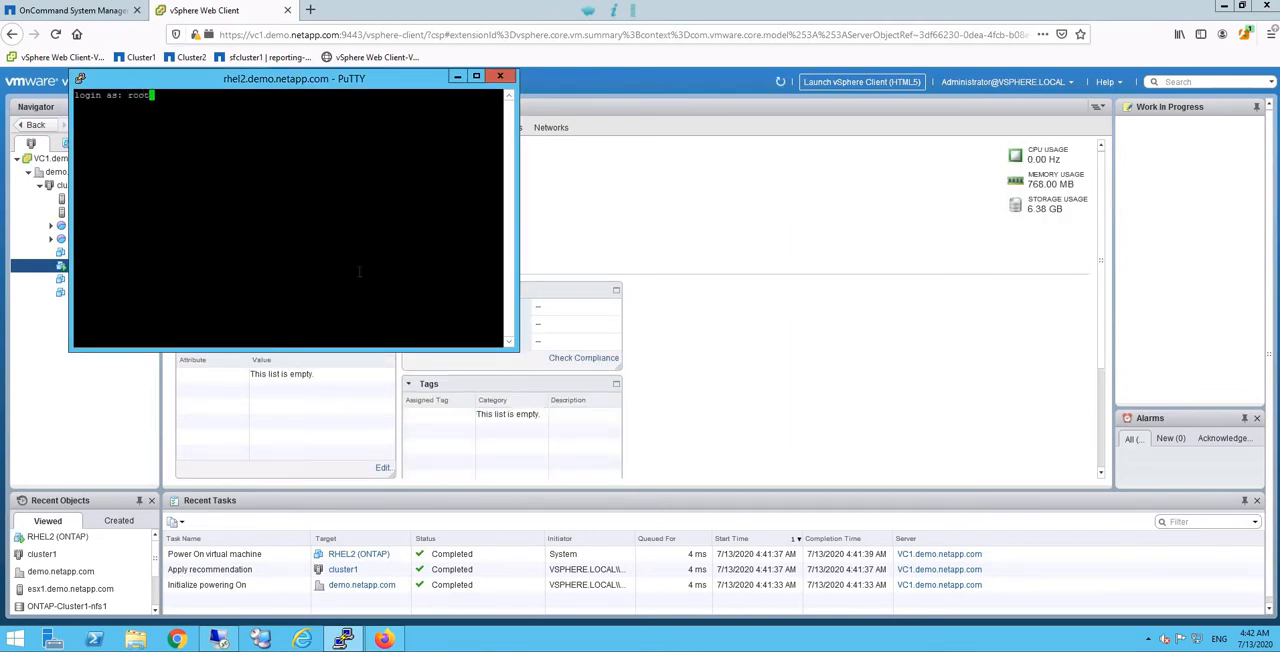
Step: Log in to the SSH session as root with the account password, and enlarge and reposition the terminal window
key(Return)
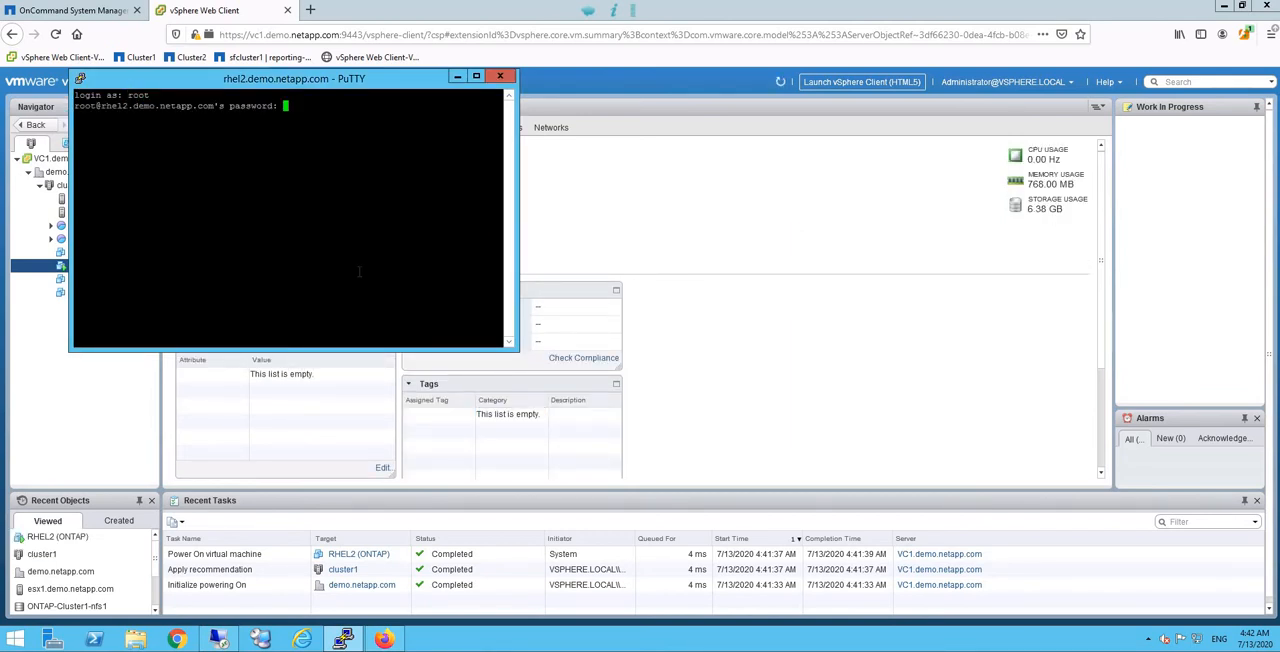
key(Return)
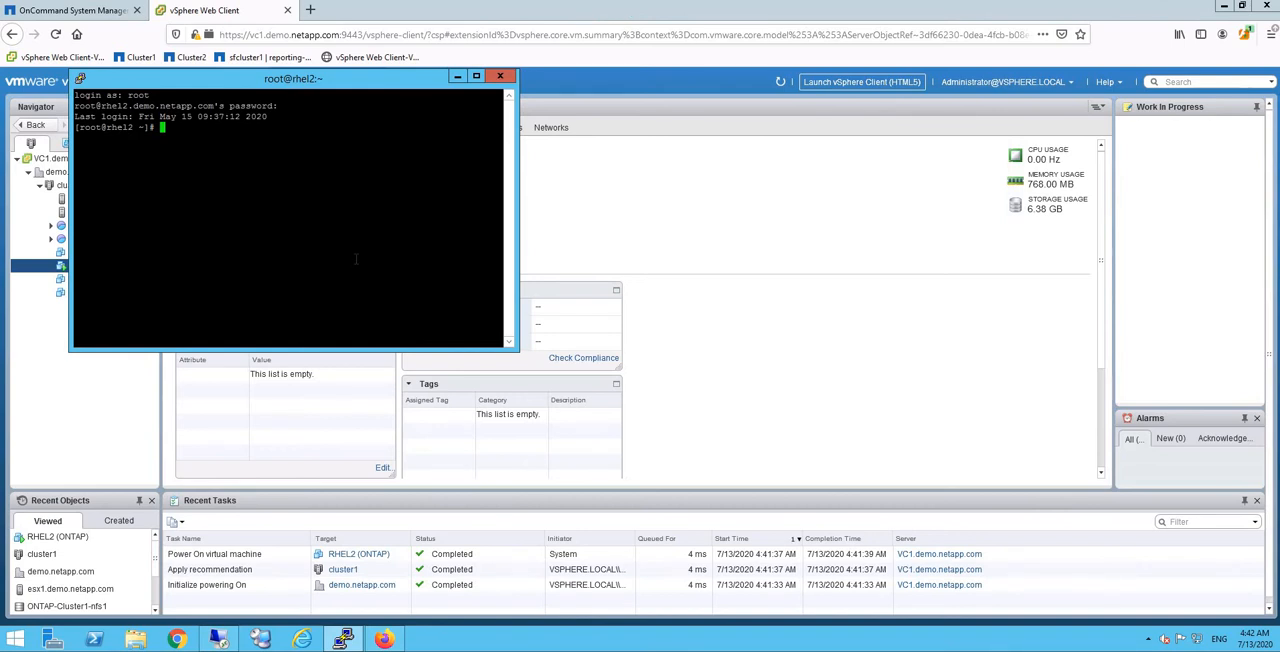
key(Return)
key(Return)
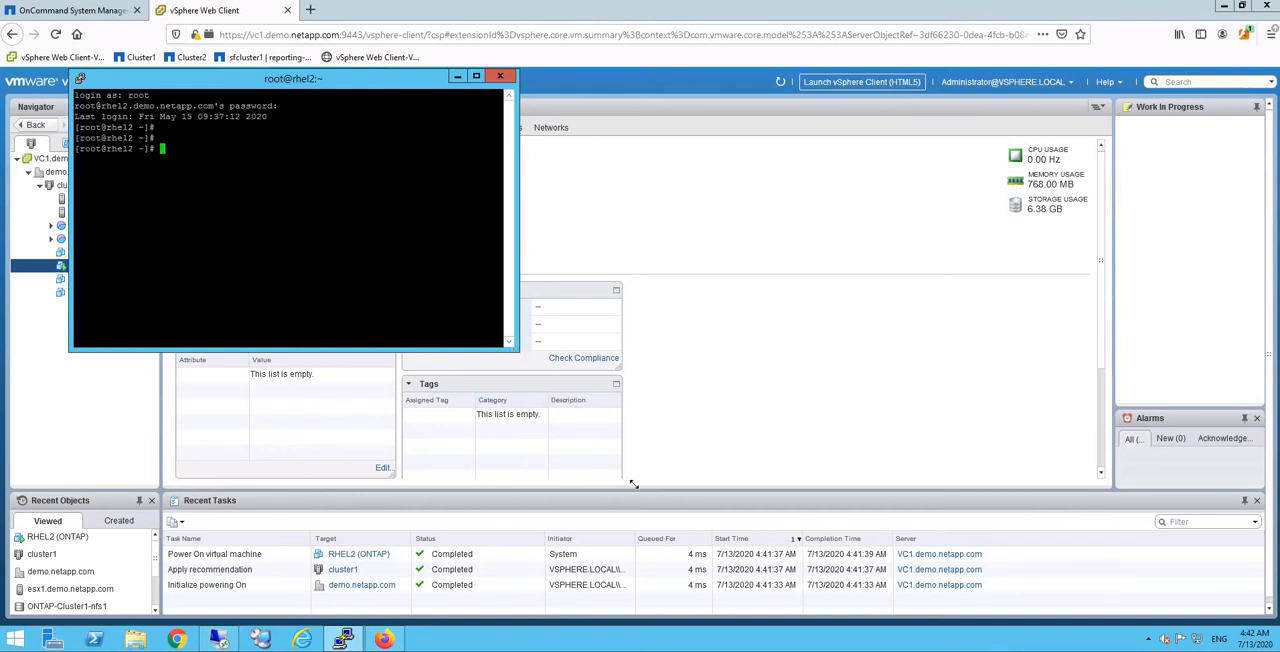
drag(518, 350, 642, 490)
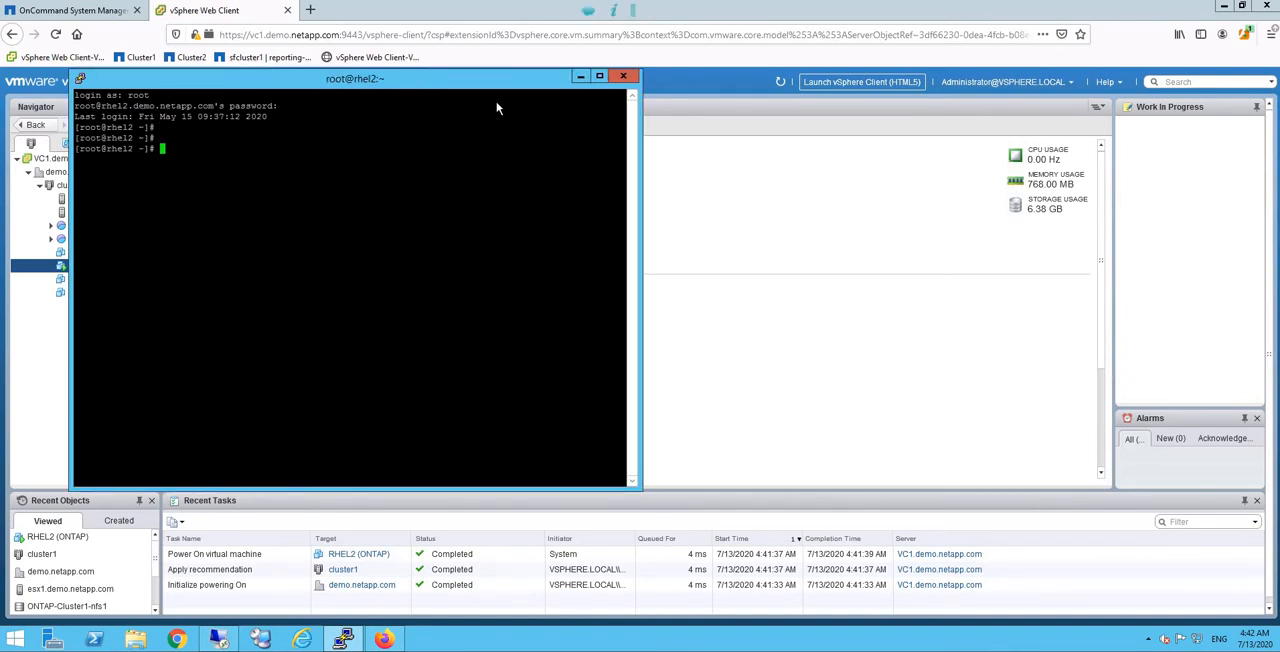
key(Return)
key(Return)
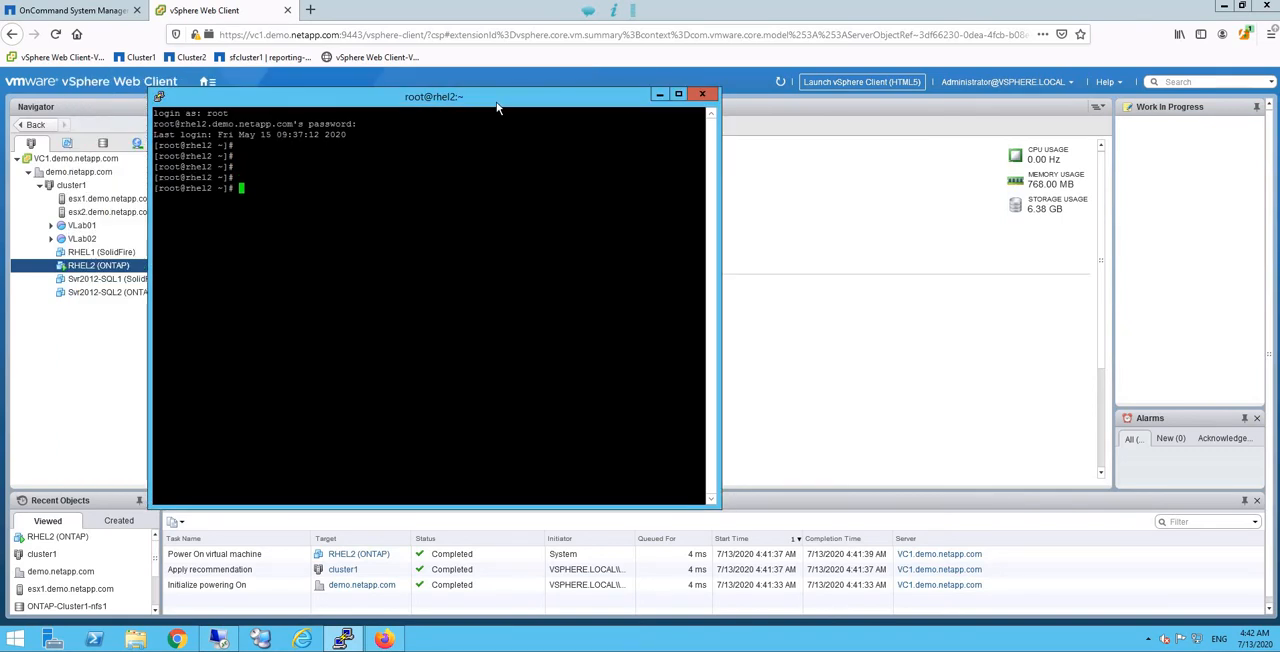
Step: List the mounted file systems with df -h and highlight the 192.168.0.133:/nas1 export
text(df -h)
key(Return)
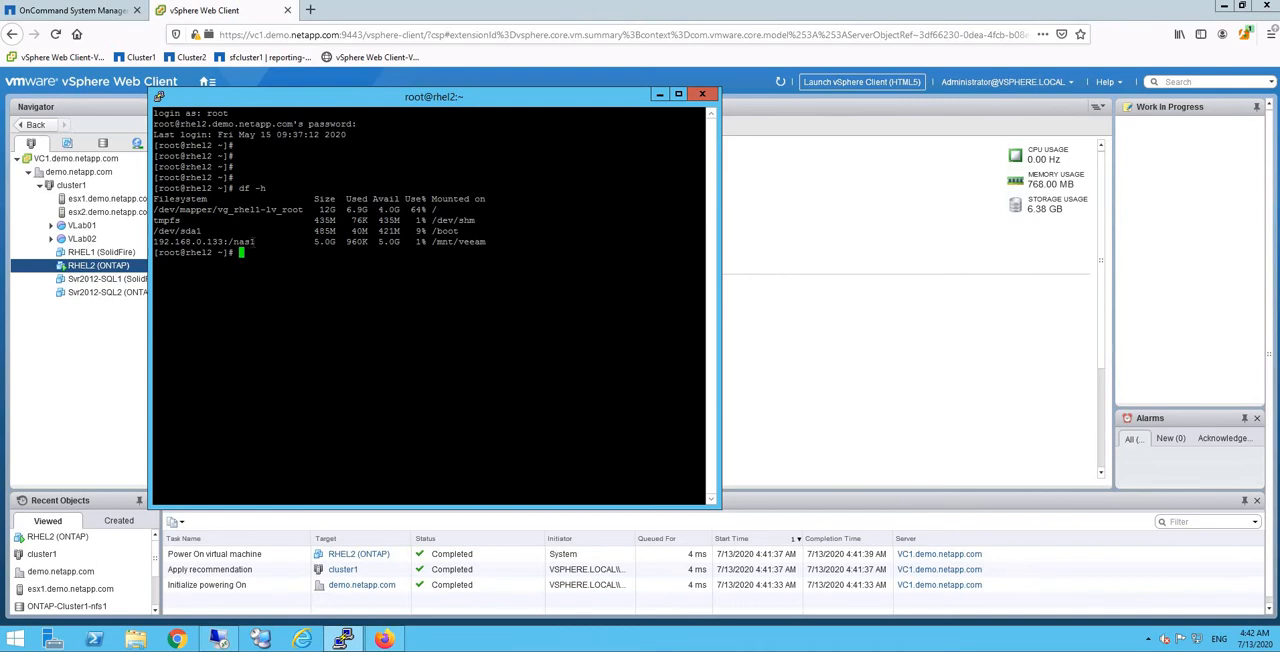
drag(154, 242, 255, 242)
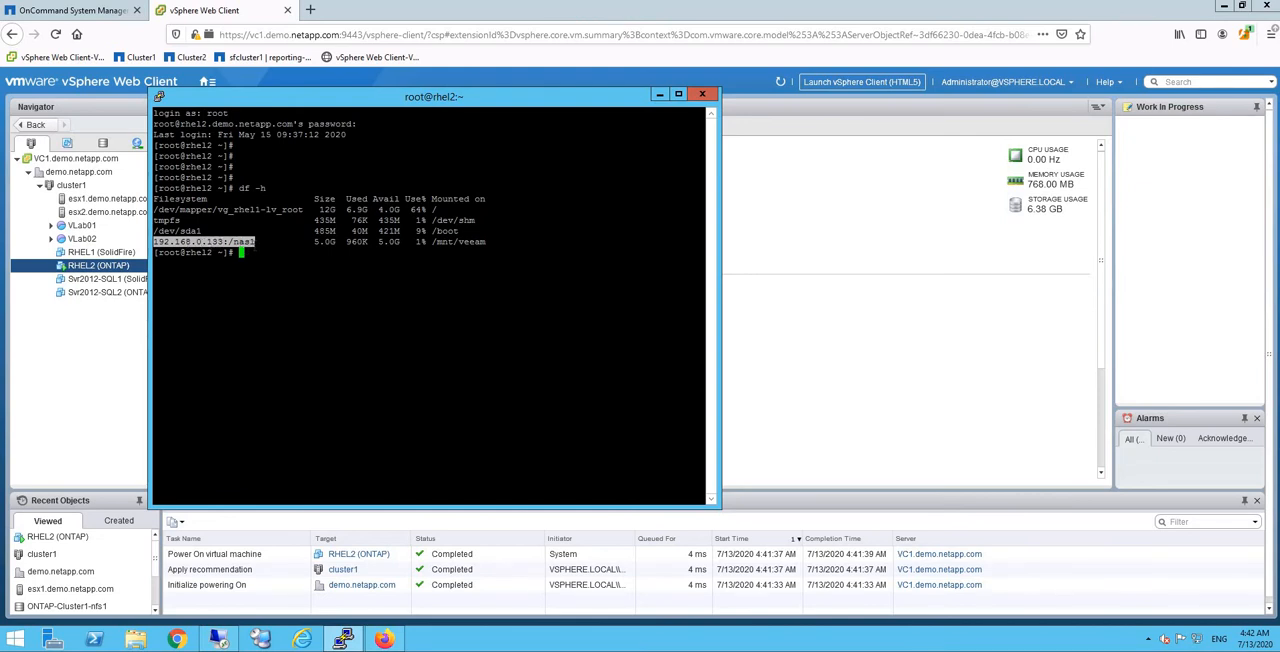
click(252, 242)
drag(255, 242, 158, 242)
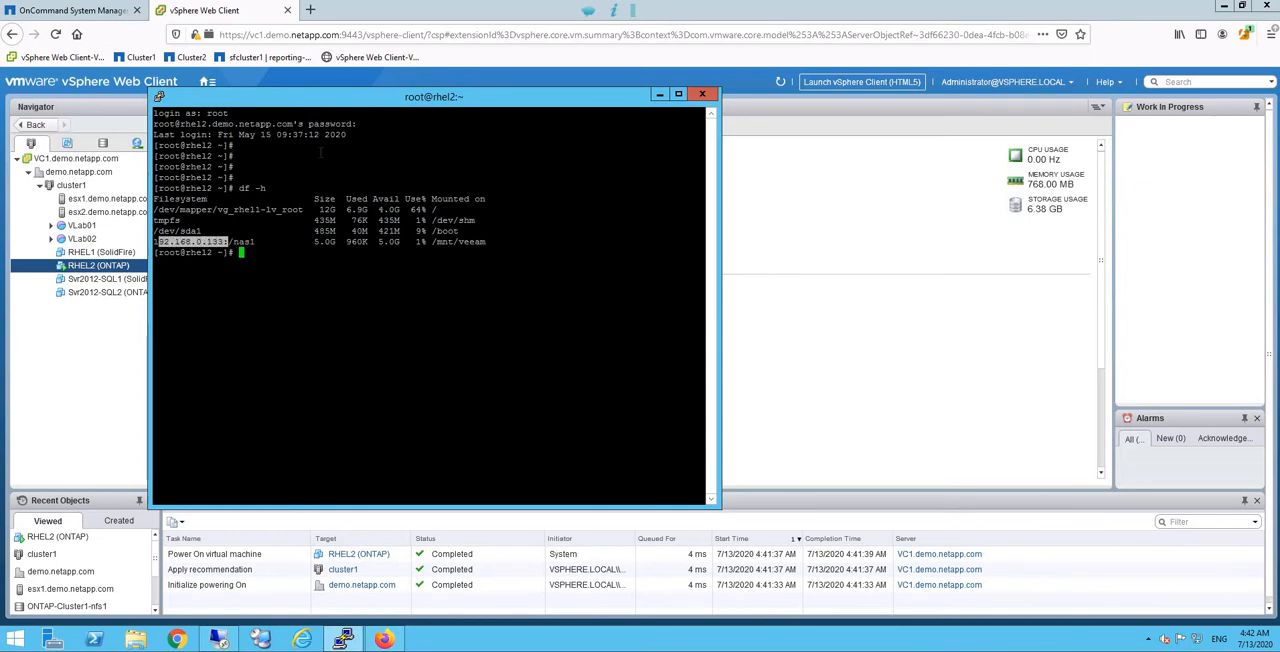
Step: Switch to OnCommand System Manager and view the details of network interface svm1_nfs_lif1
click(85, 15)
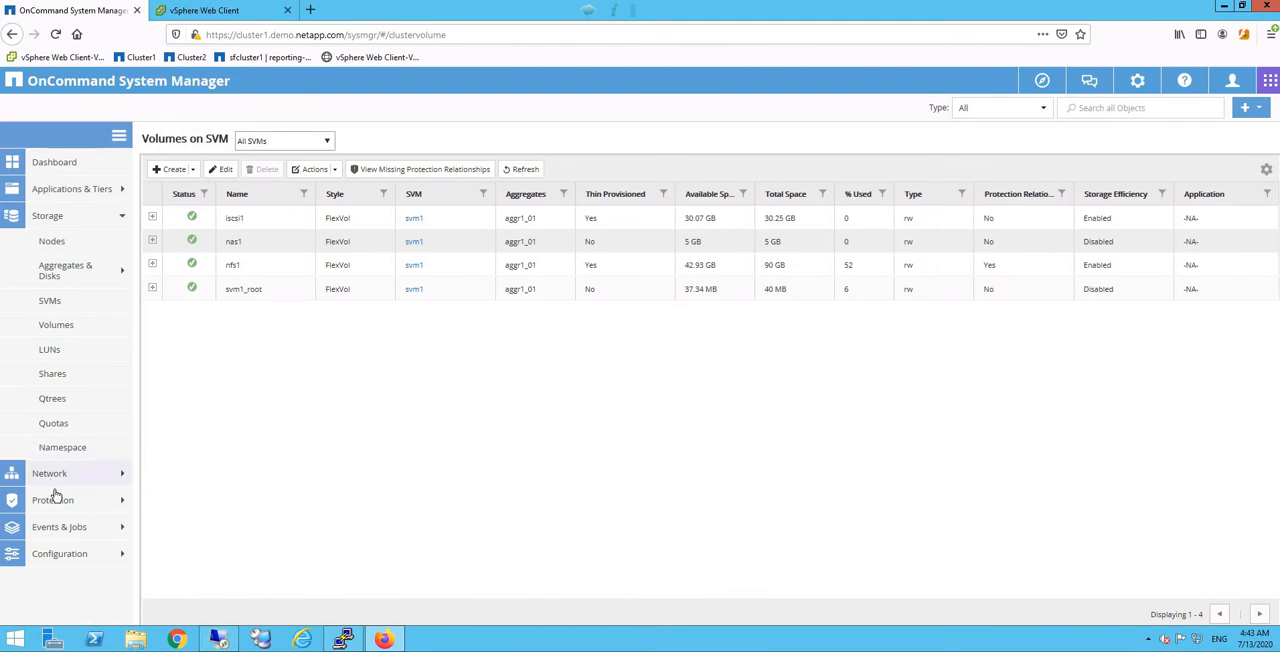
click(49, 473)
click(56, 528)
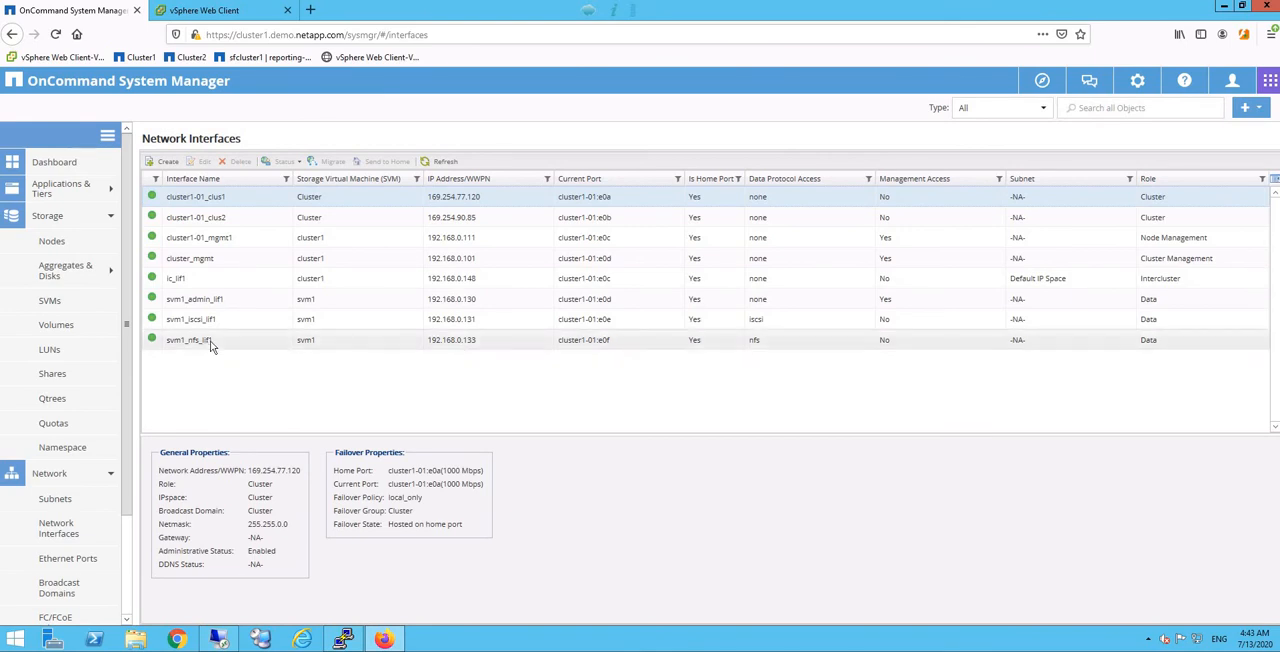
click(190, 345)
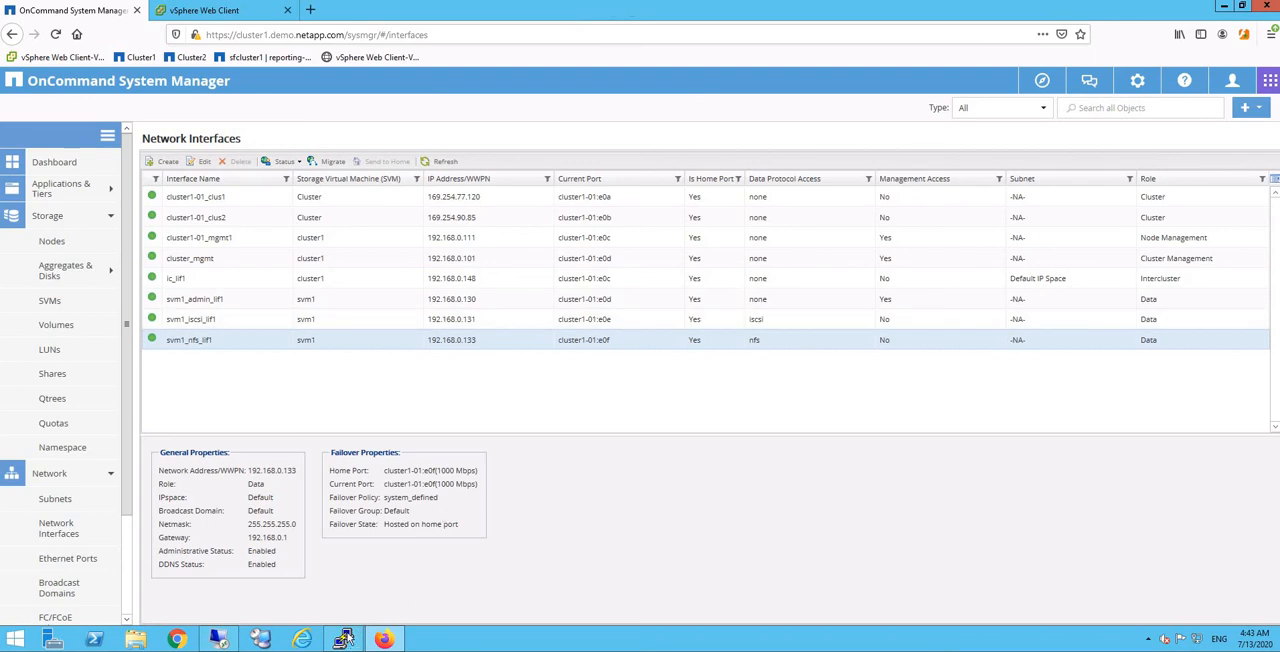
Step: Return to the PuTTY terminal and list the files in the mounted folder with ls /mnt/veeam/
key(alt+Tab)
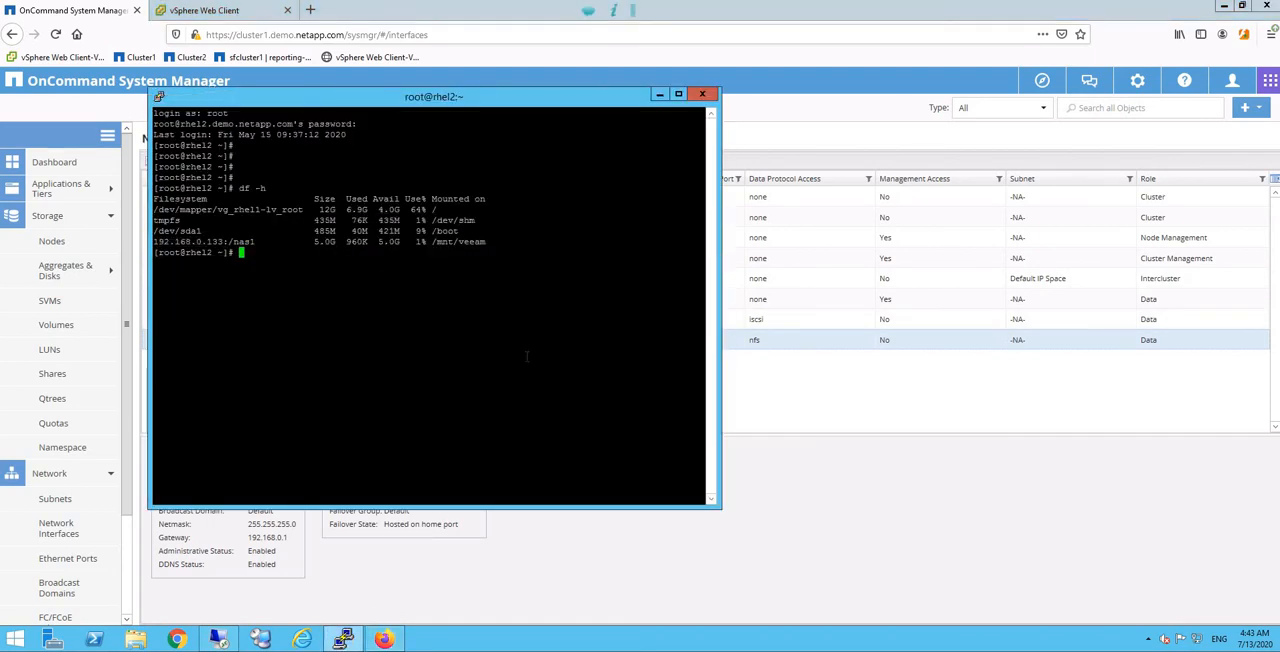
key(Return)
key(Return)
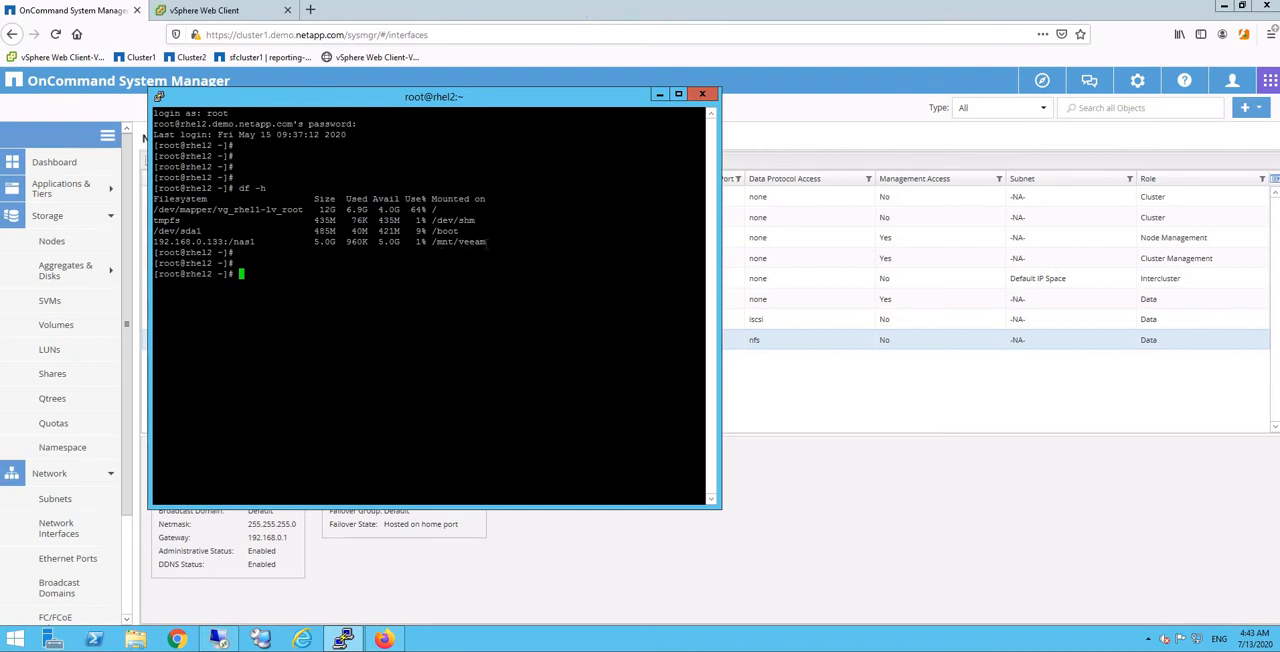
drag(433, 242, 487, 243)
click(487, 292)
text(ls /mnt/veeam/)
key(Return)
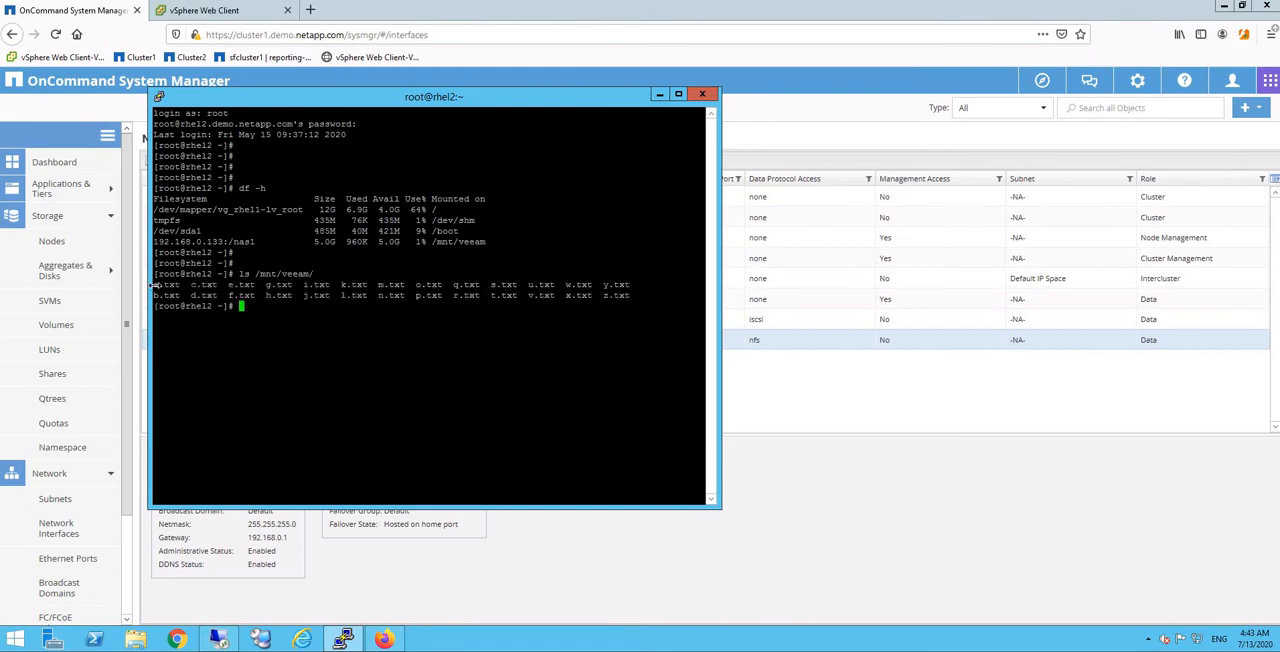
drag(623, 296, 545, 296)
click(304, 383)
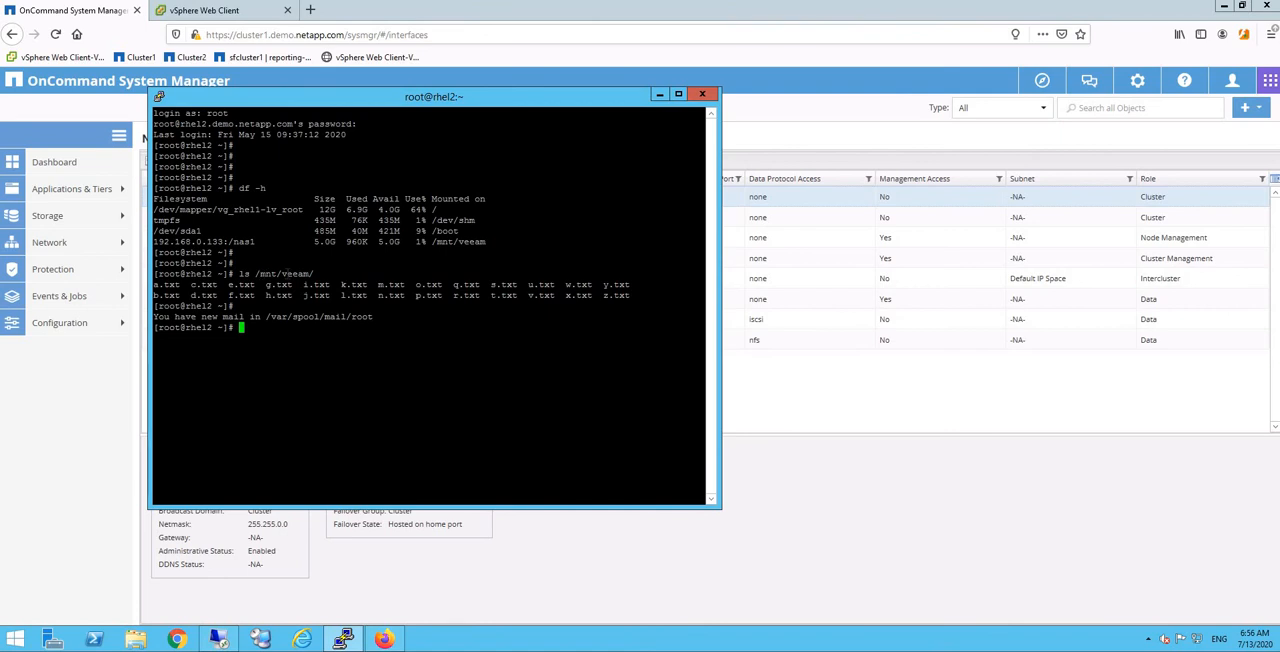
drag(256, 274, 308, 274)
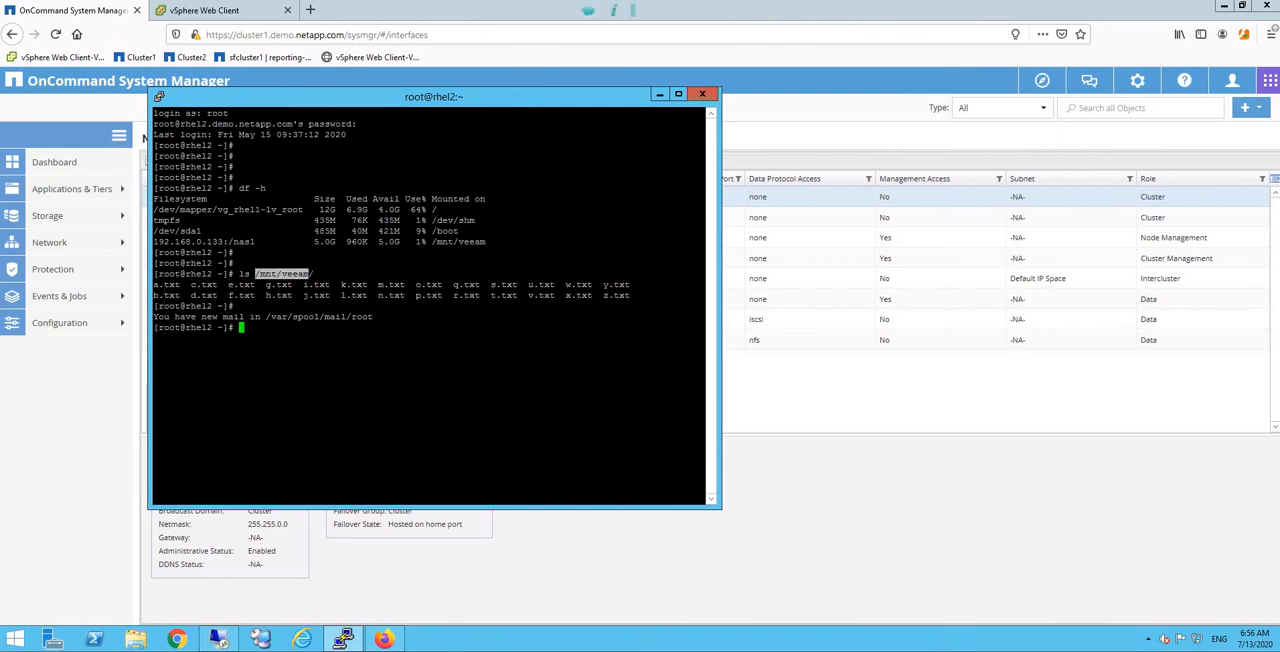
click(160, 289)
key(Return)
key(Return)
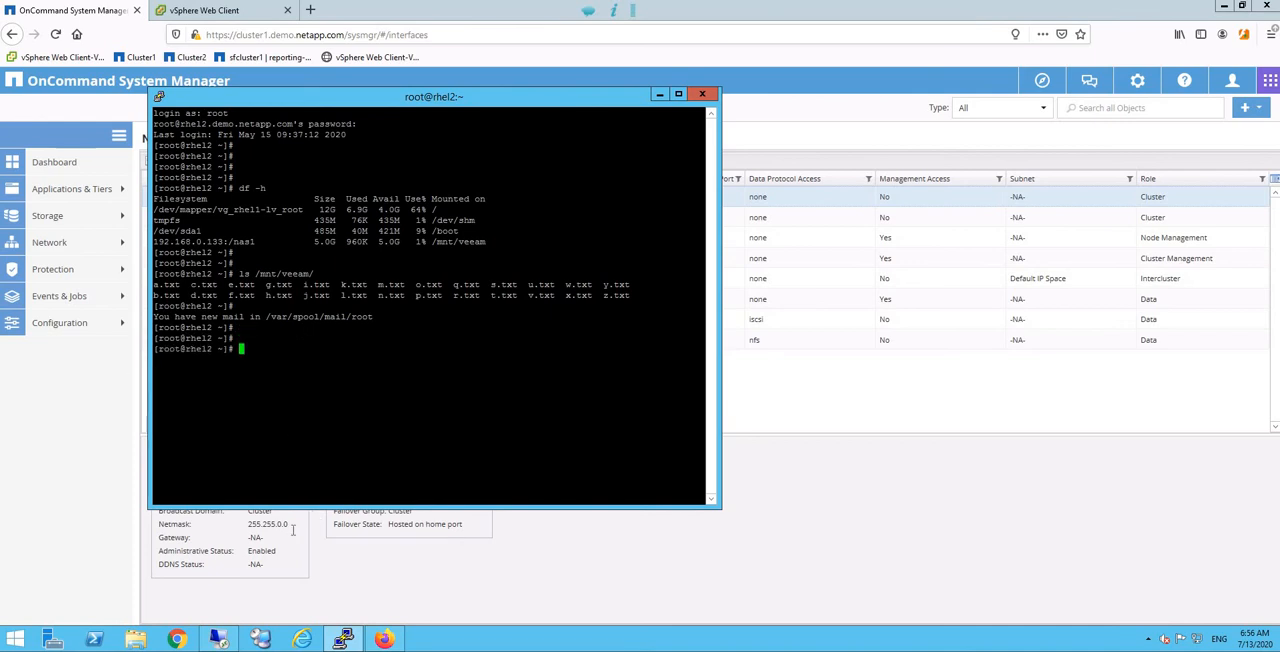
Step: Switch to the Veeam remote desktop in full screen and display the snapshots of volume nas1
click(219, 639)
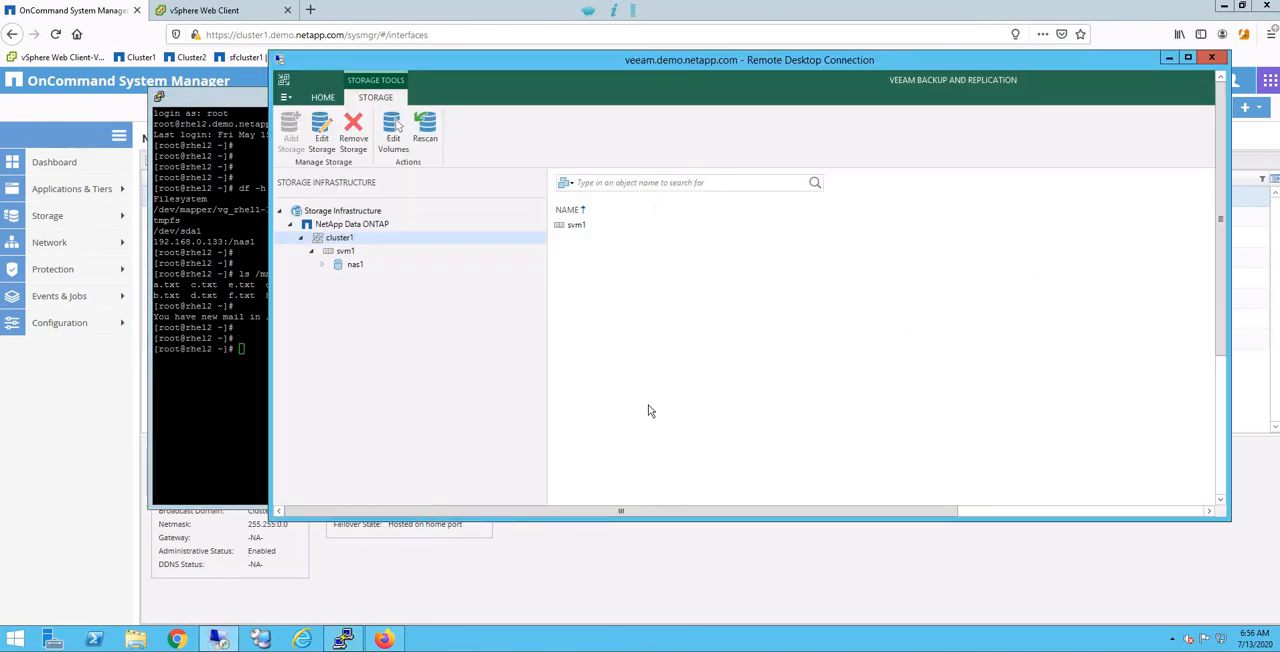
click(1189, 58)
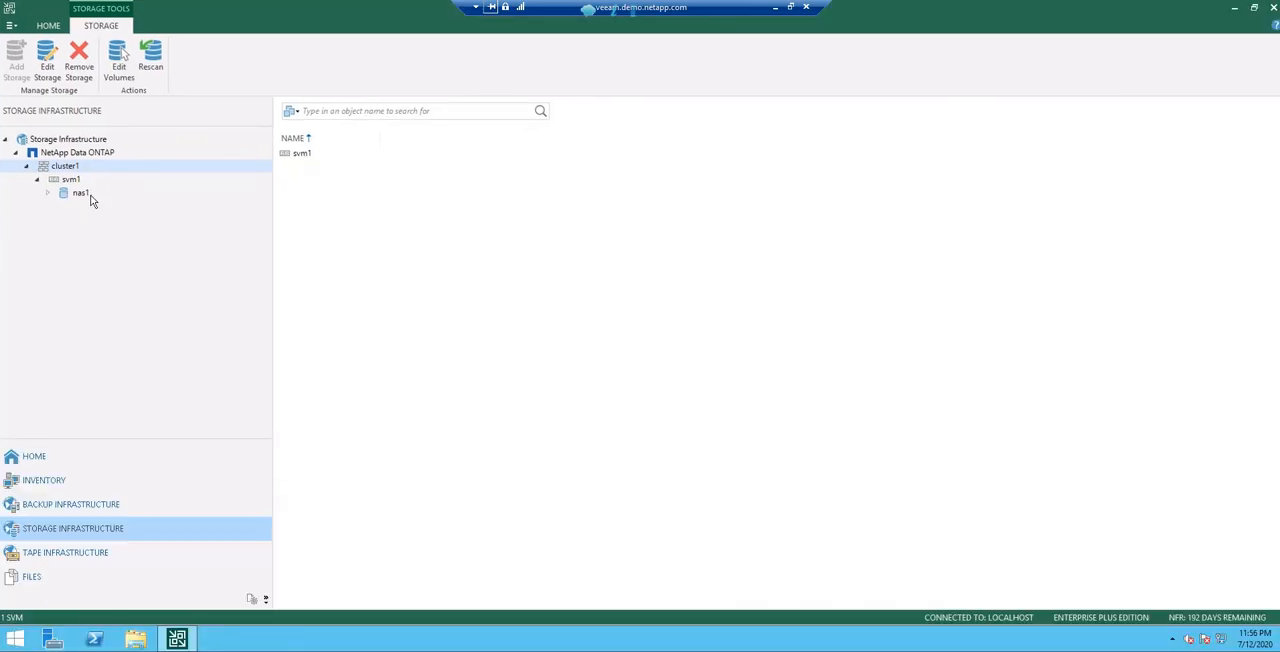
click(80, 193)
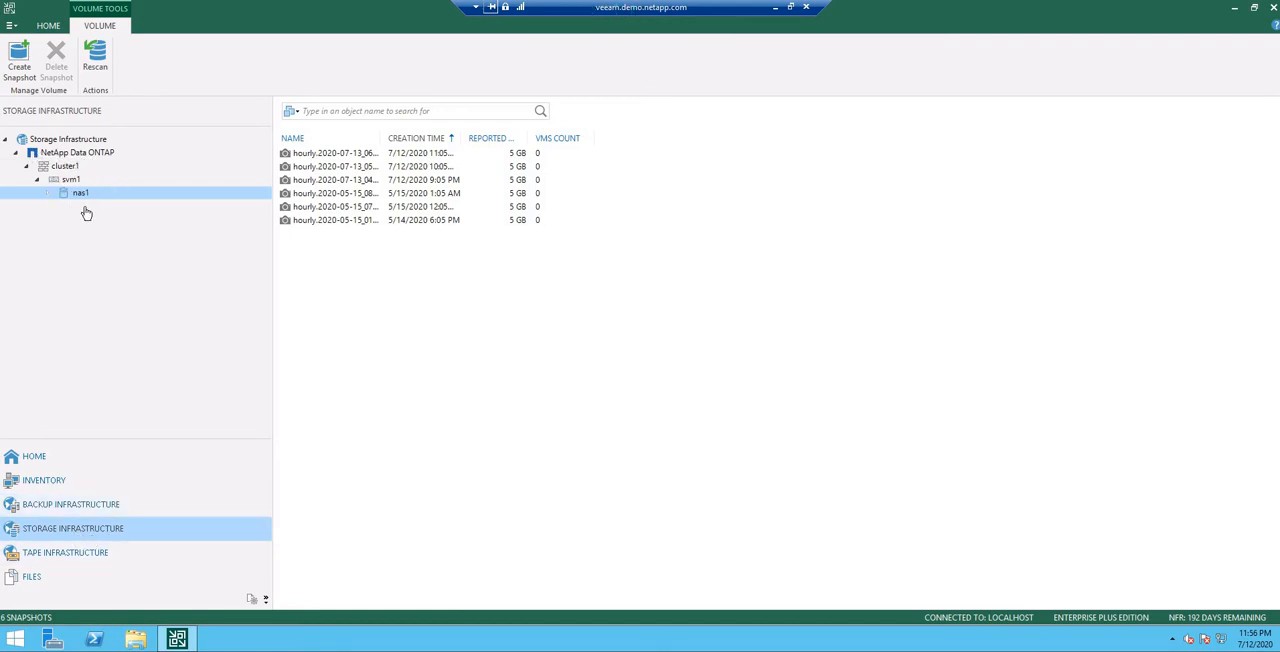
Step: Go to the File Shares inventory in Veeam and start adding a new NFS share
click(165, 514)
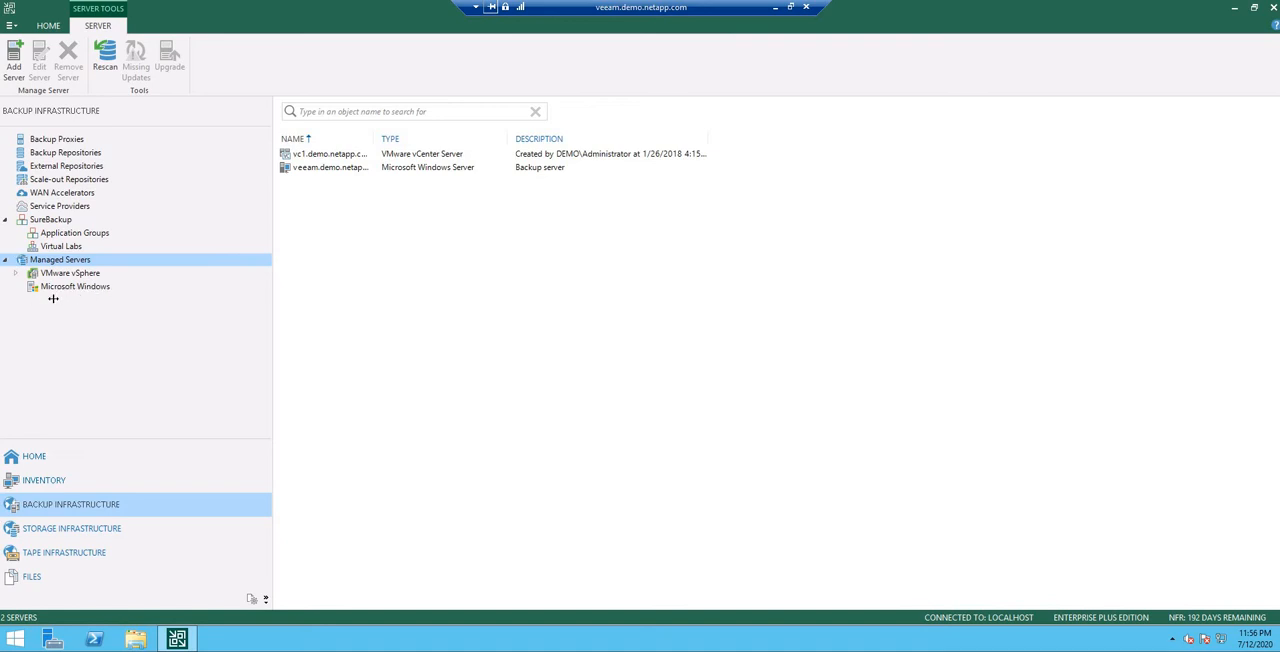
click(60, 490)
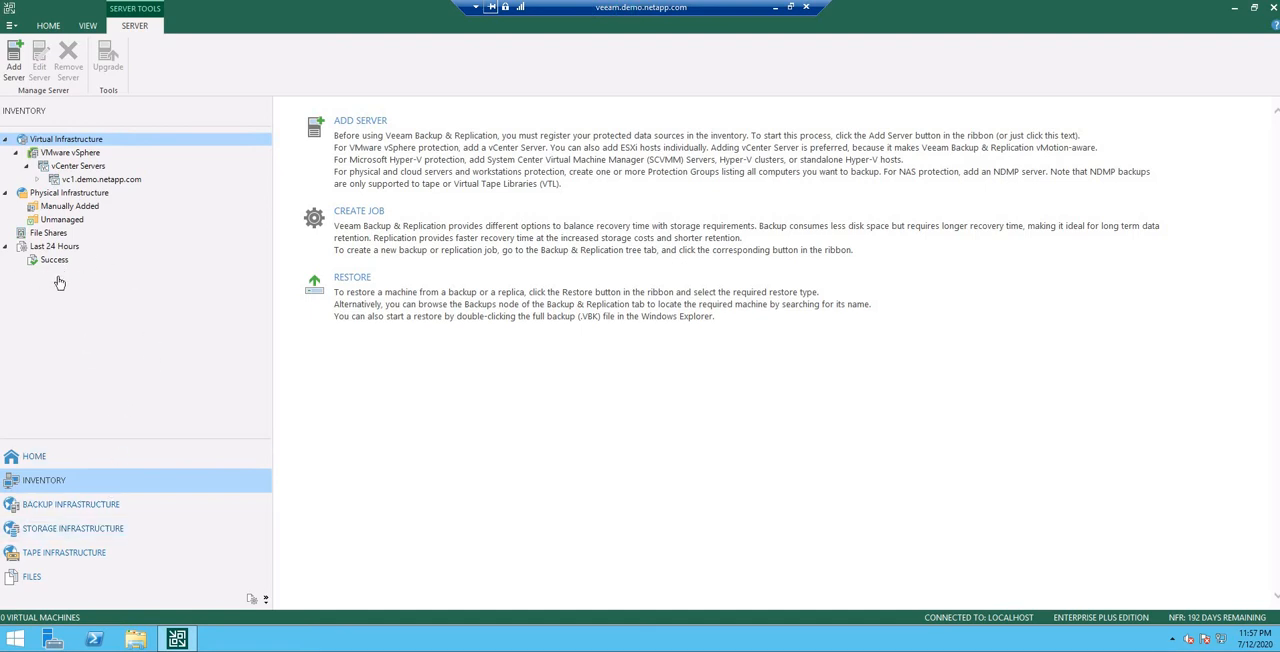
click(52, 234)
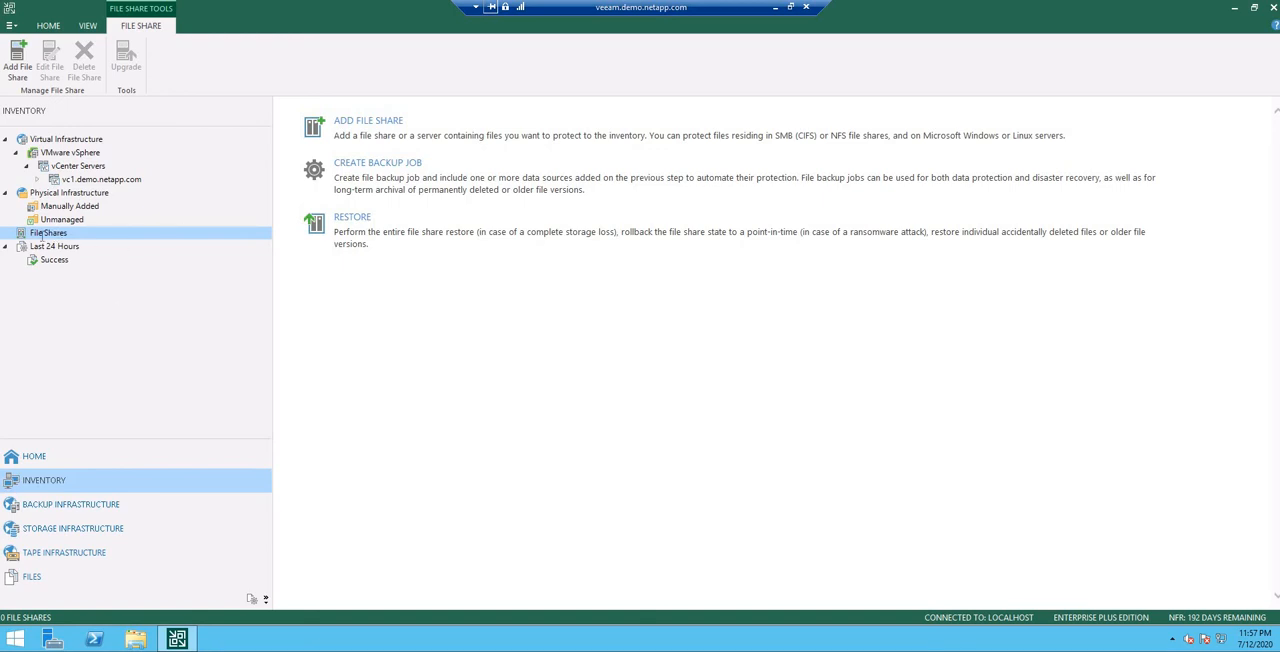
click(370, 135)
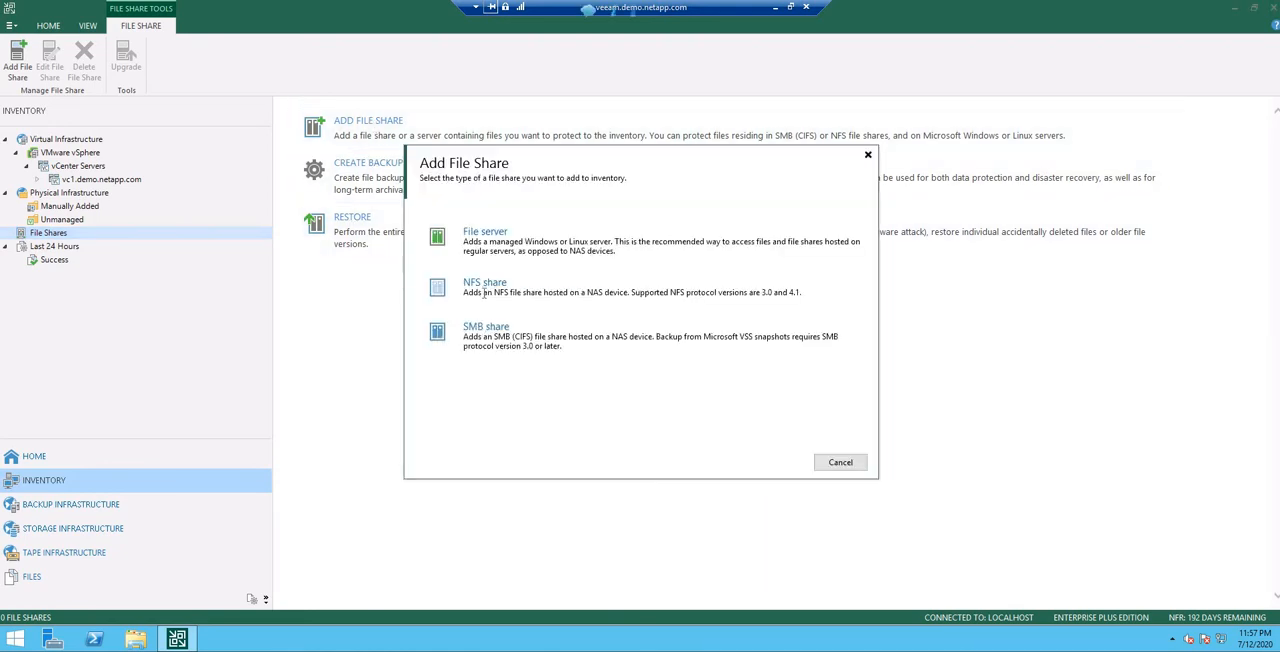
click(478, 295)
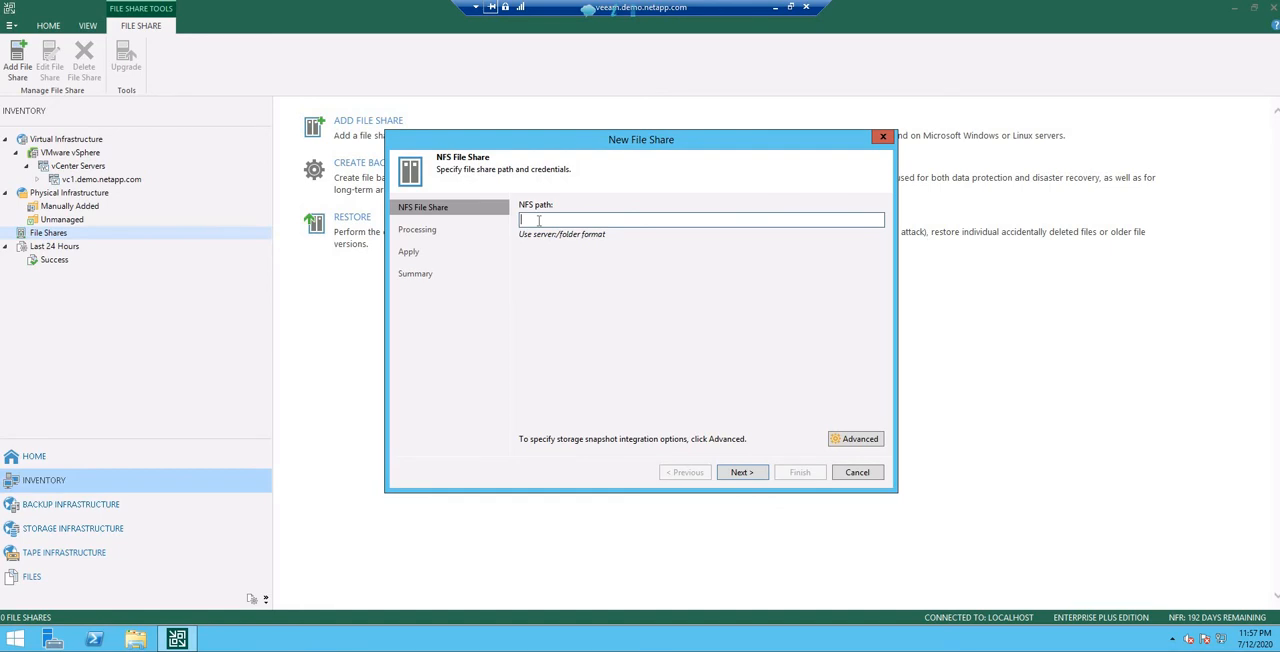
Step: Enter 192.168.0.133:/nas1 as the new share's NFS path, checking the network interfaces in System Manager in between
text(192.168.0.133)
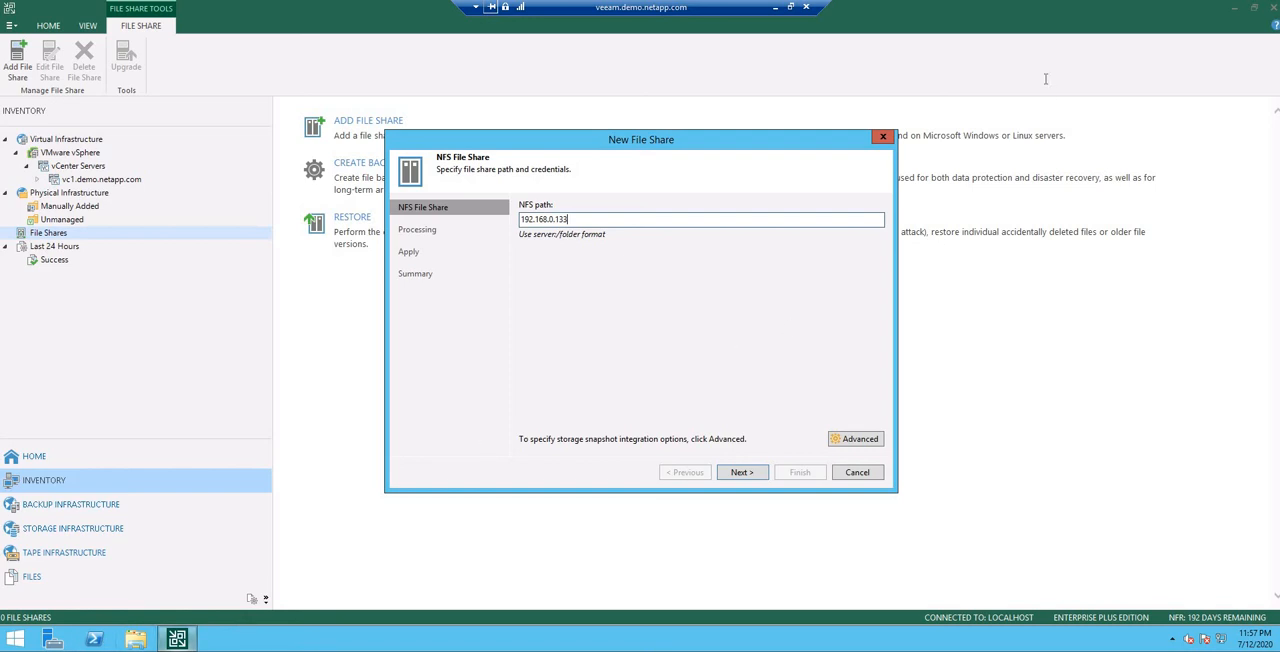
click(775, 9)
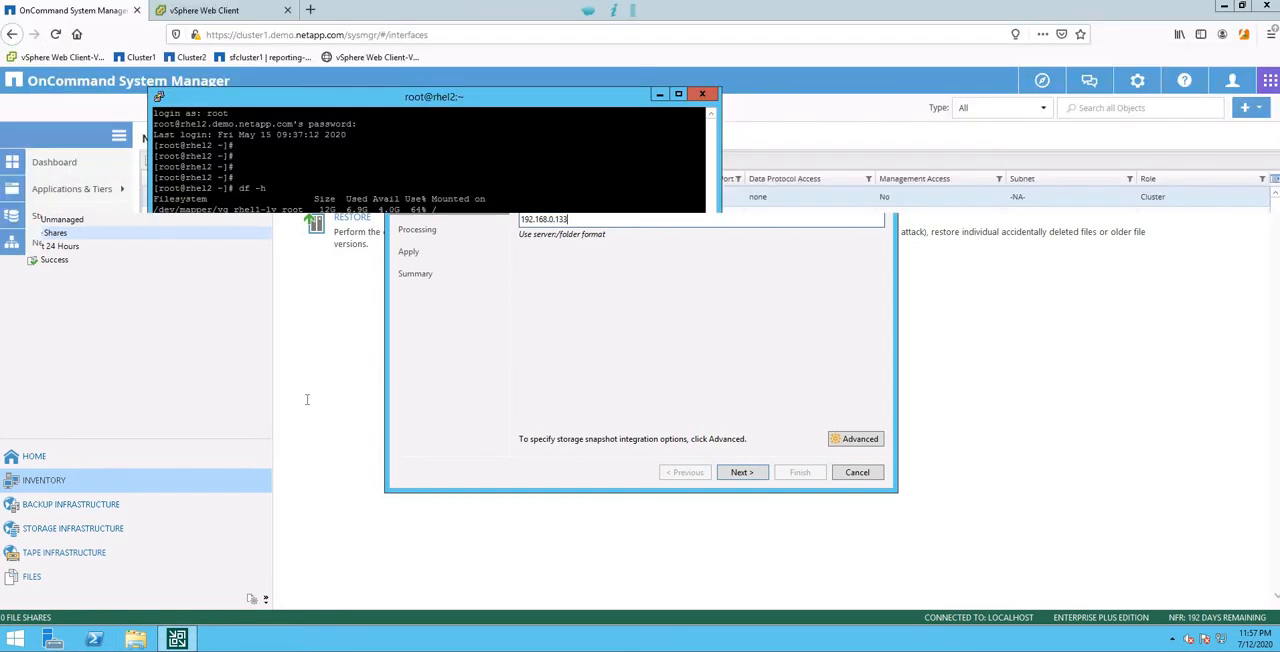
click(118, 450)
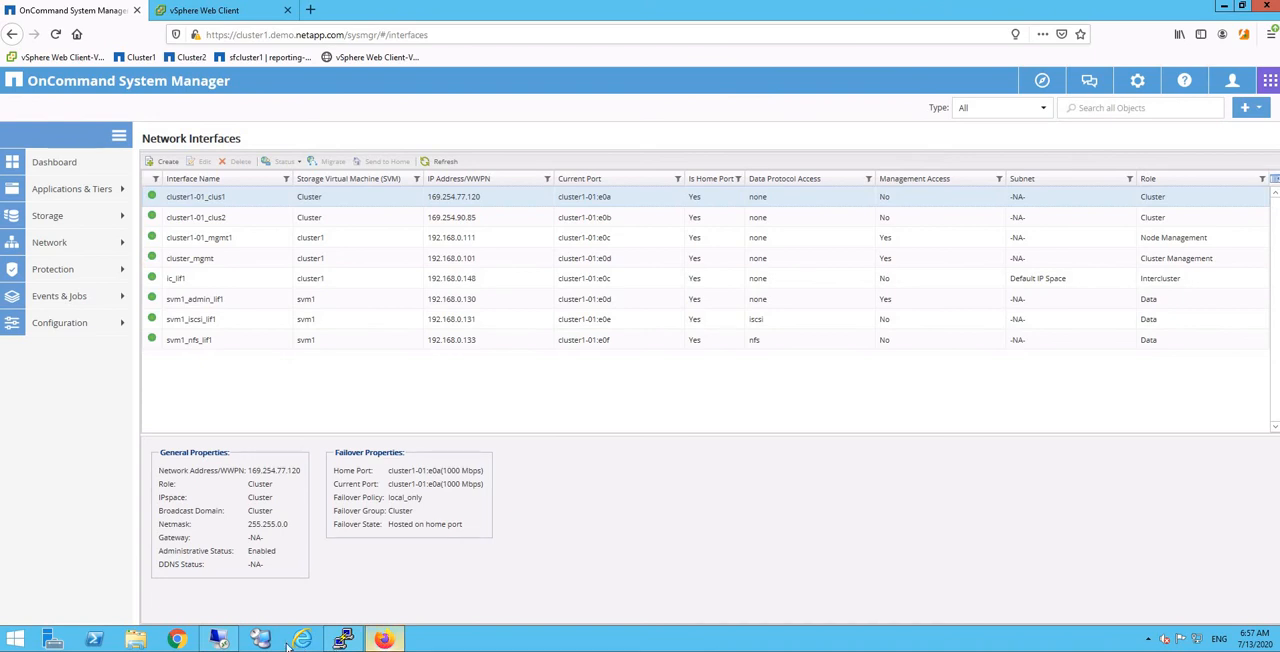
click(252, 639)
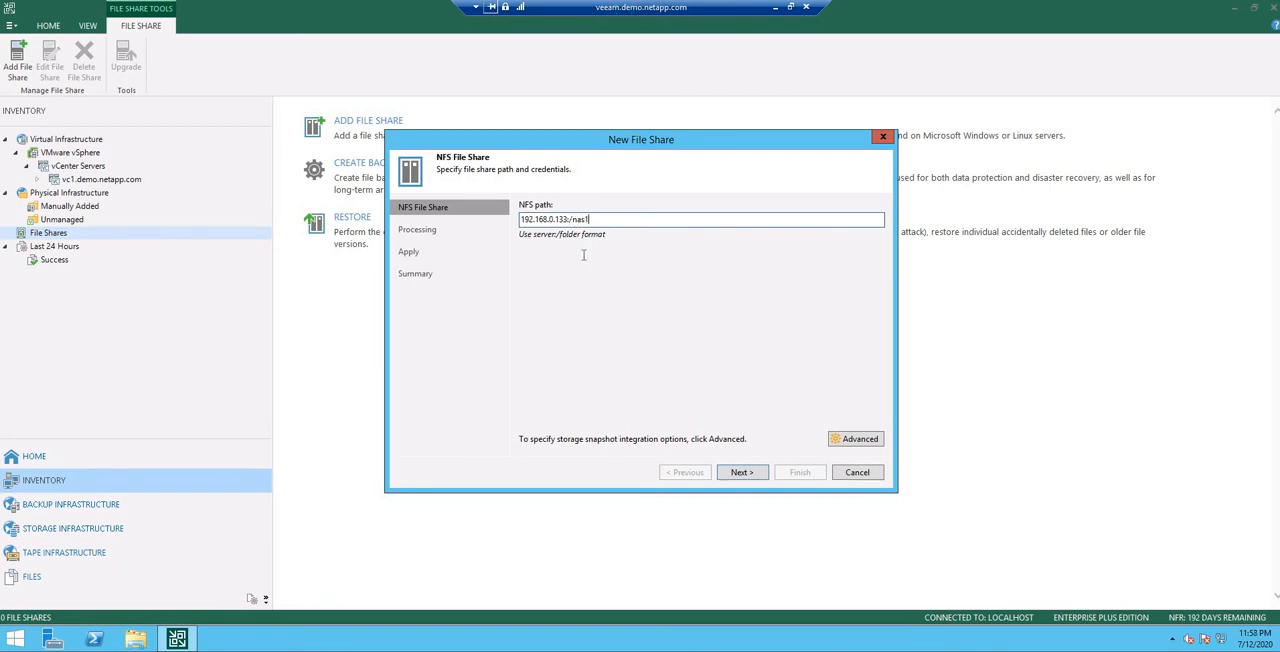
Step: Switch to System Manager and check the path of volume nas1 in the storage namespace of svm1
drag(518, 219, 590, 219)
click(574, 219)
click(775, 7)
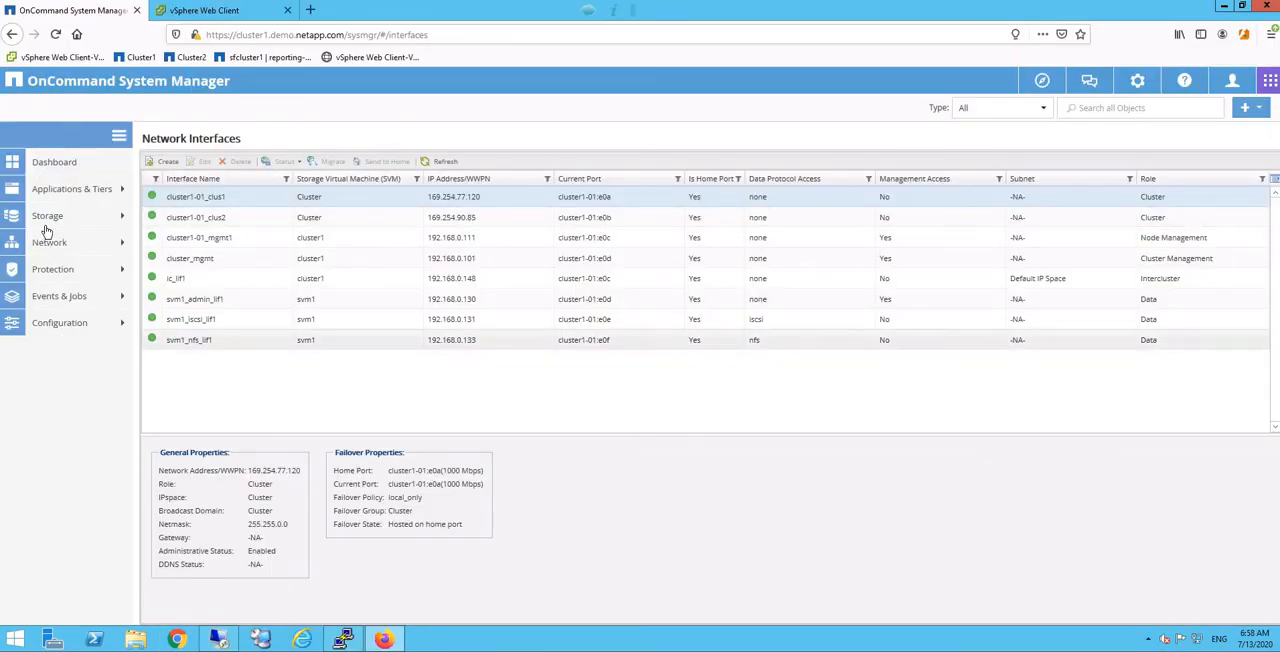
click(50, 217)
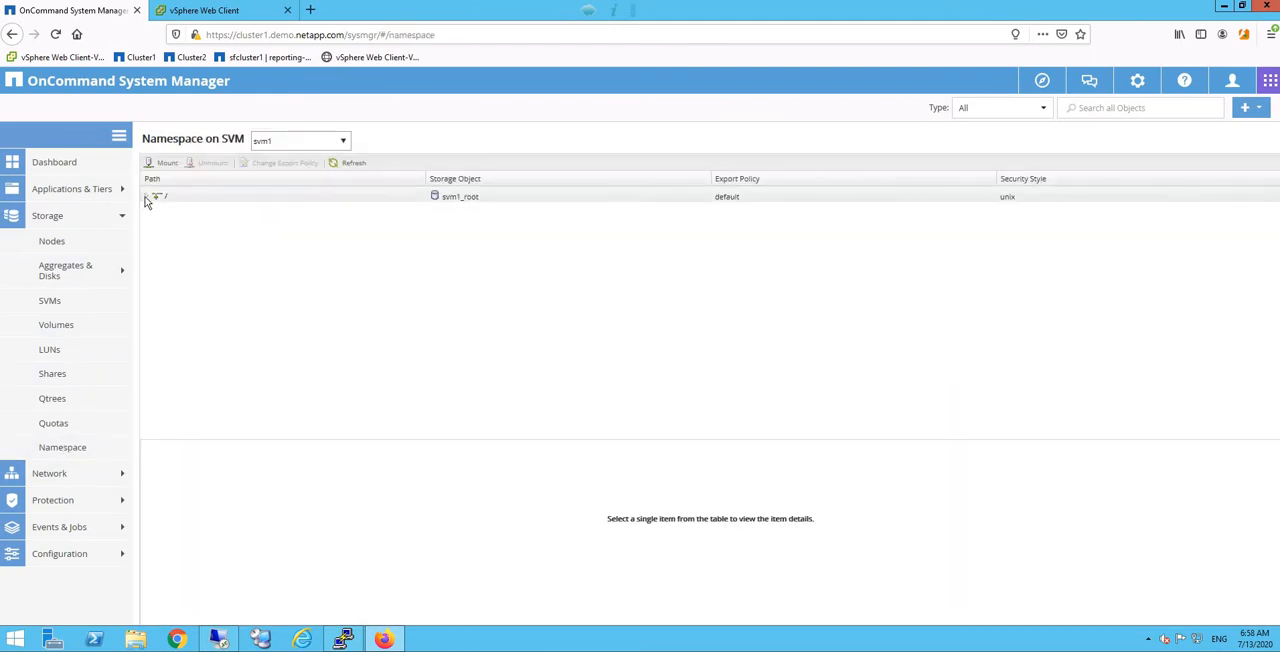
click(147, 196)
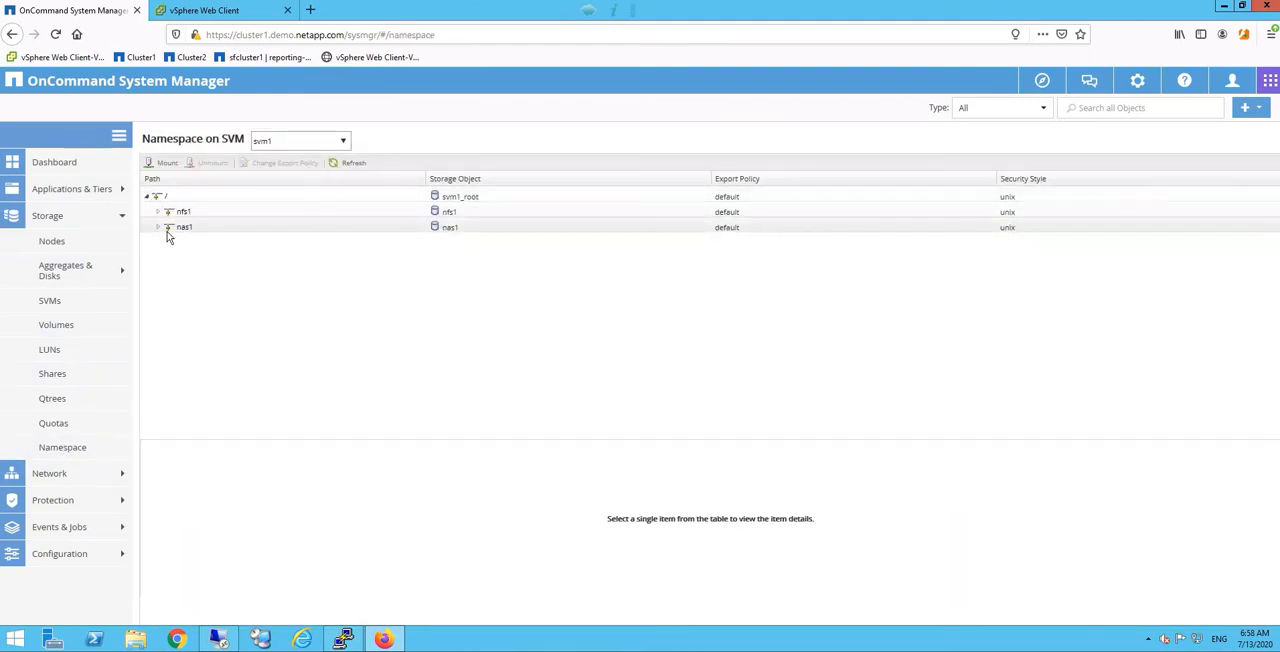
click(182, 228)
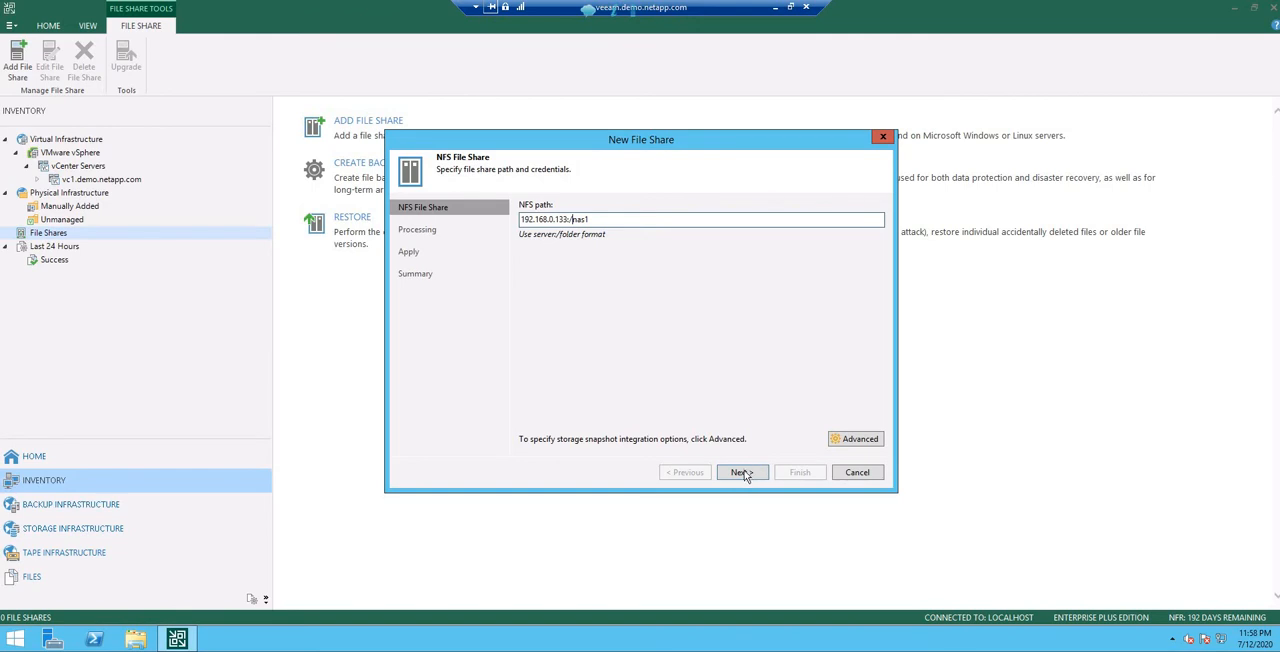
Step: Return to the Veeam wizard and finish adding the NFS share with all proxies and Backup2Disk as cache repository
click(743, 473)
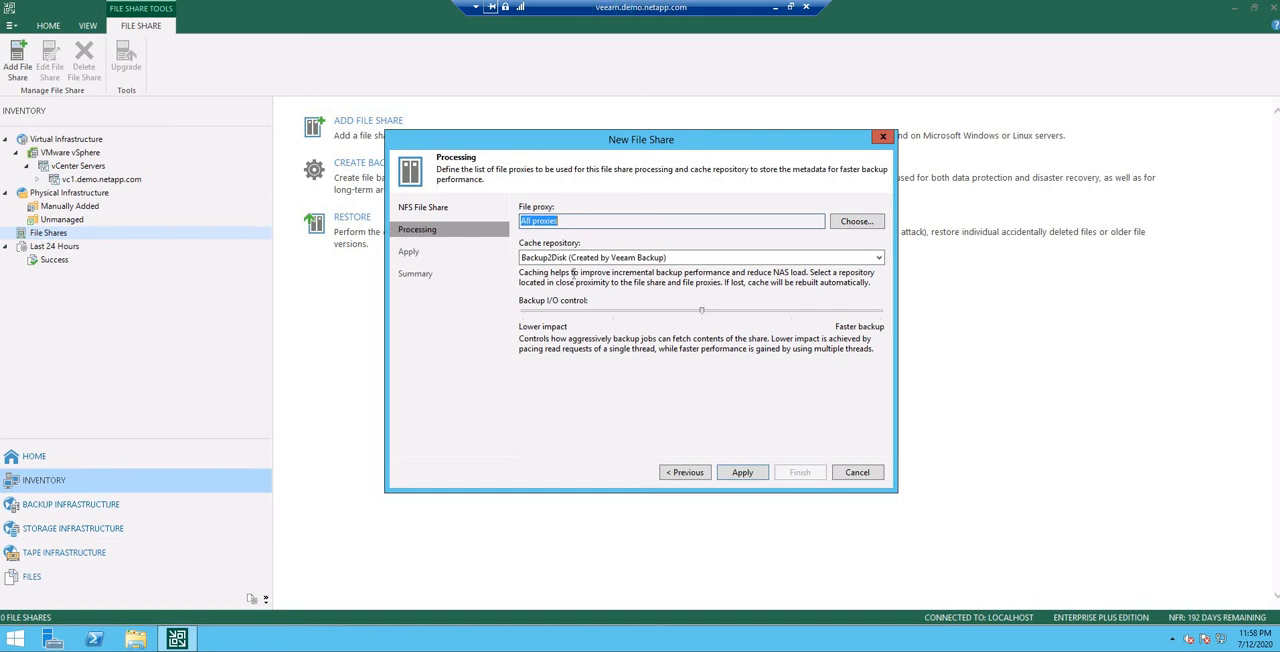
click(742, 473)
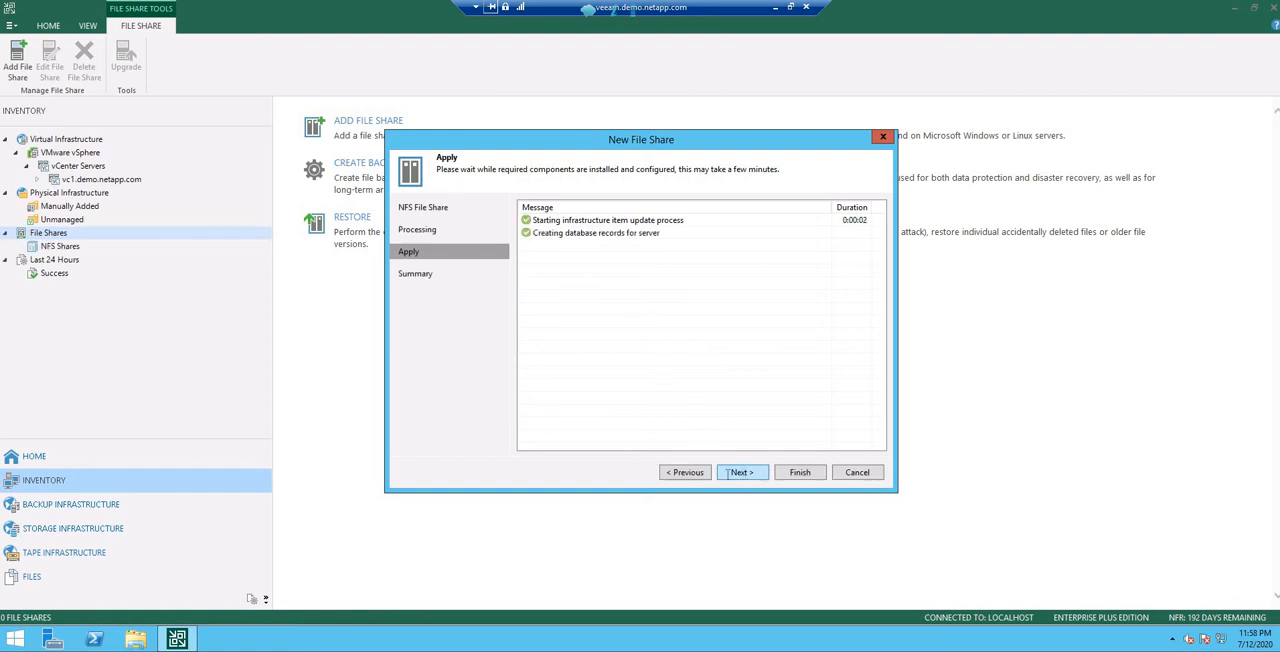
click(728, 473)
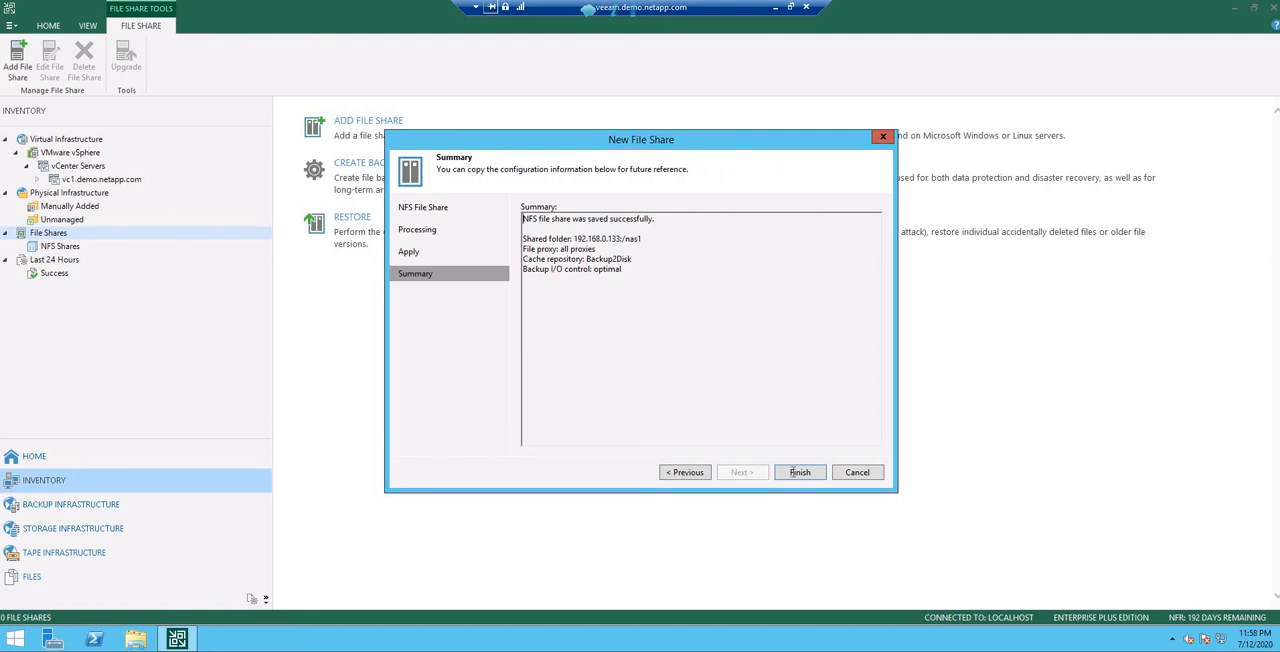
click(799, 472)
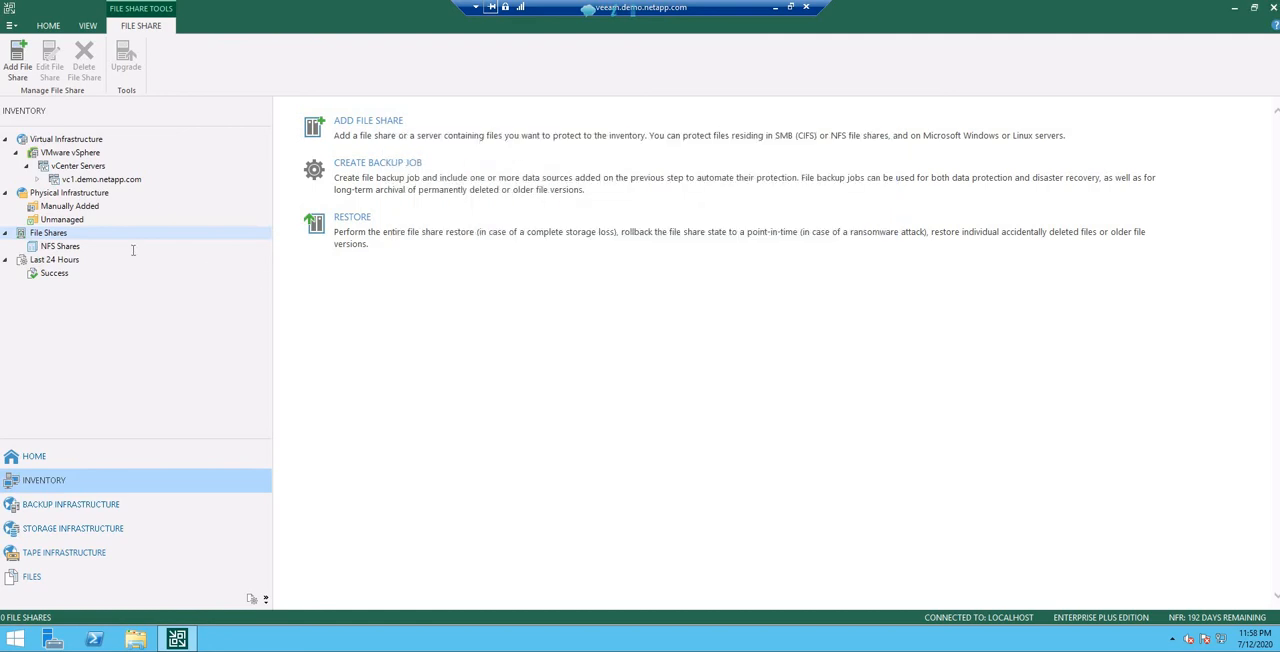
Step: Start a new file backup job for the NFS share 192.168.0.133:/nas1 and name it Job NAS1
click(70, 248)
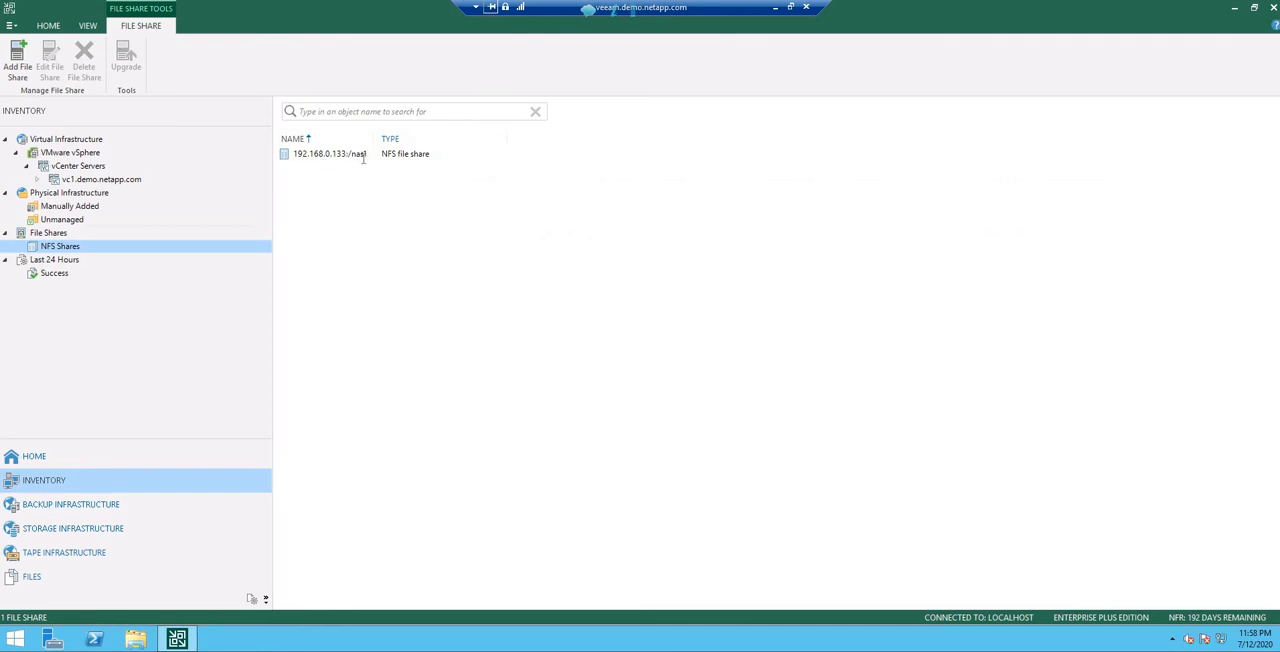
click(317, 155)
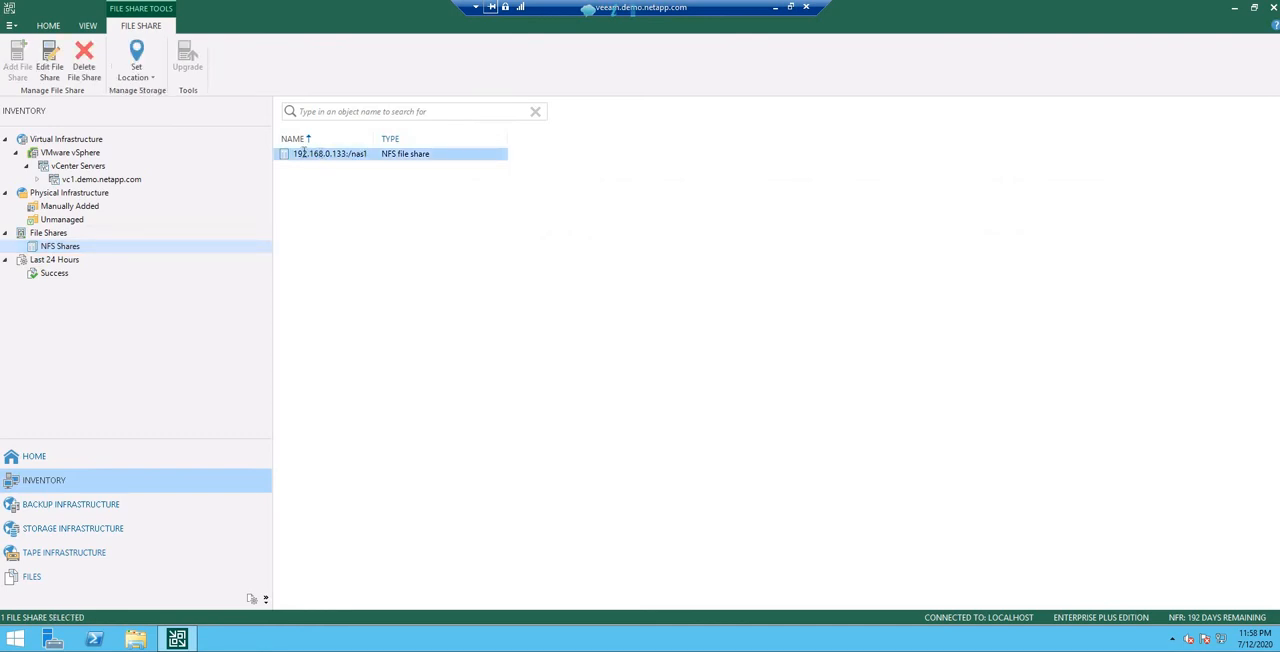
right_click(319, 154)
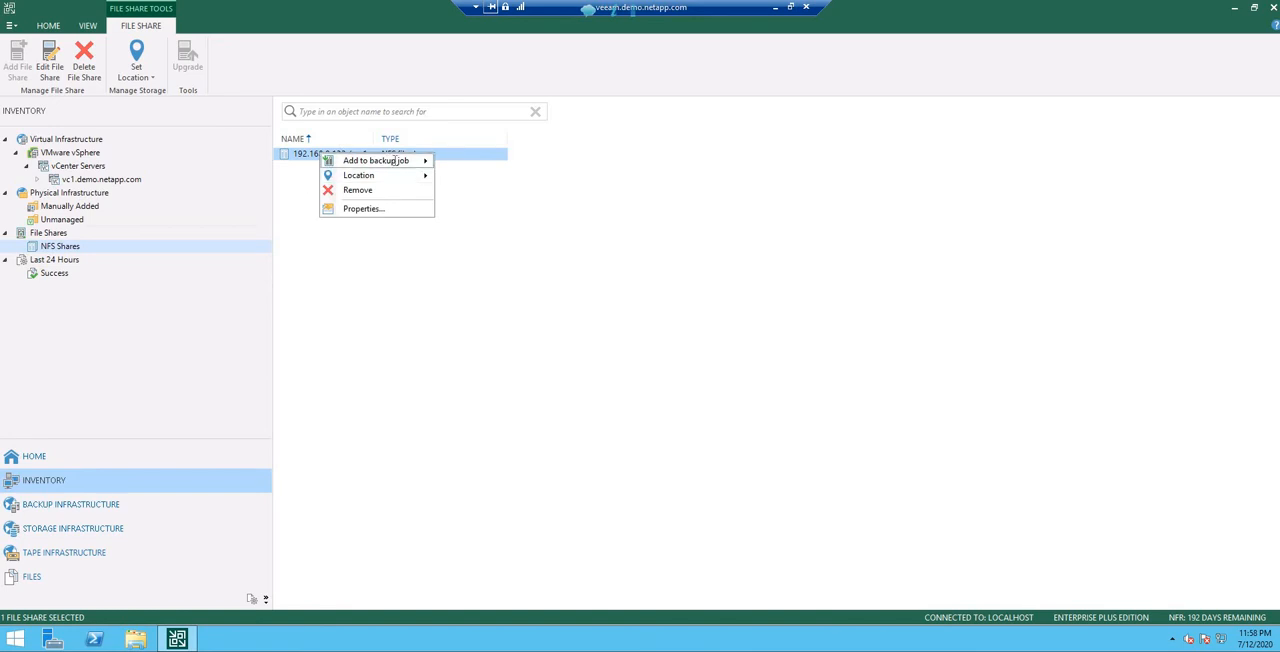
mouse_move(395, 161)
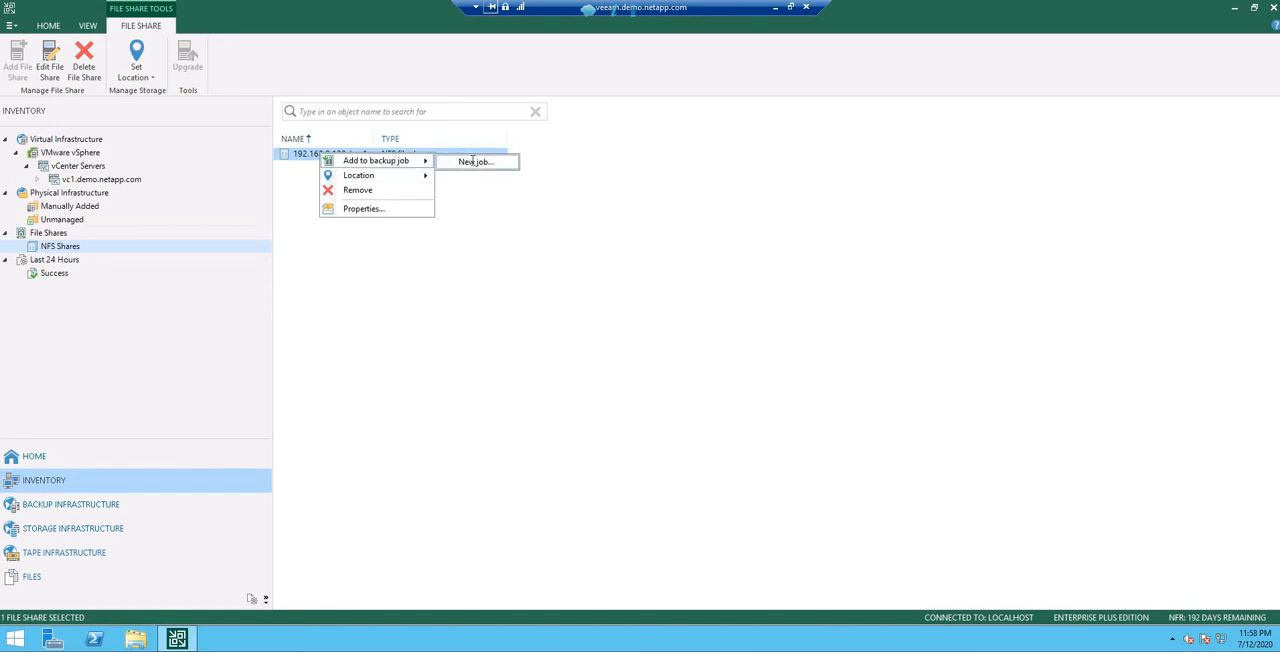
click(474, 161)
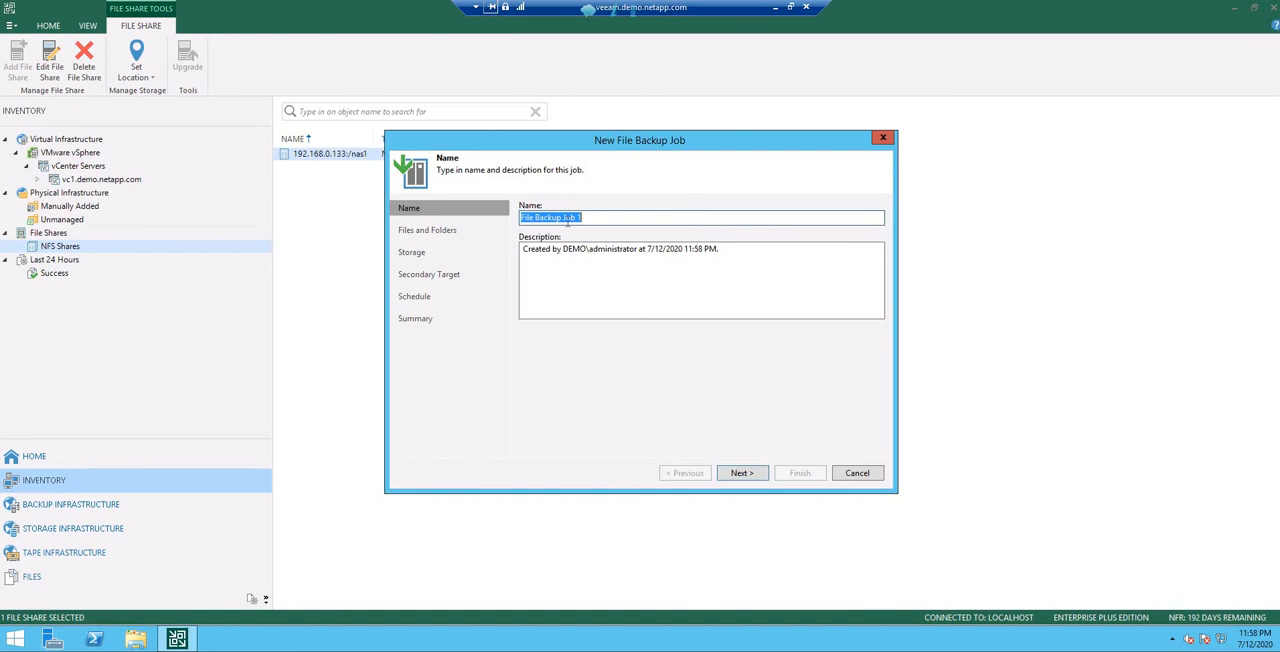
key(BackSpace)
text(Job)
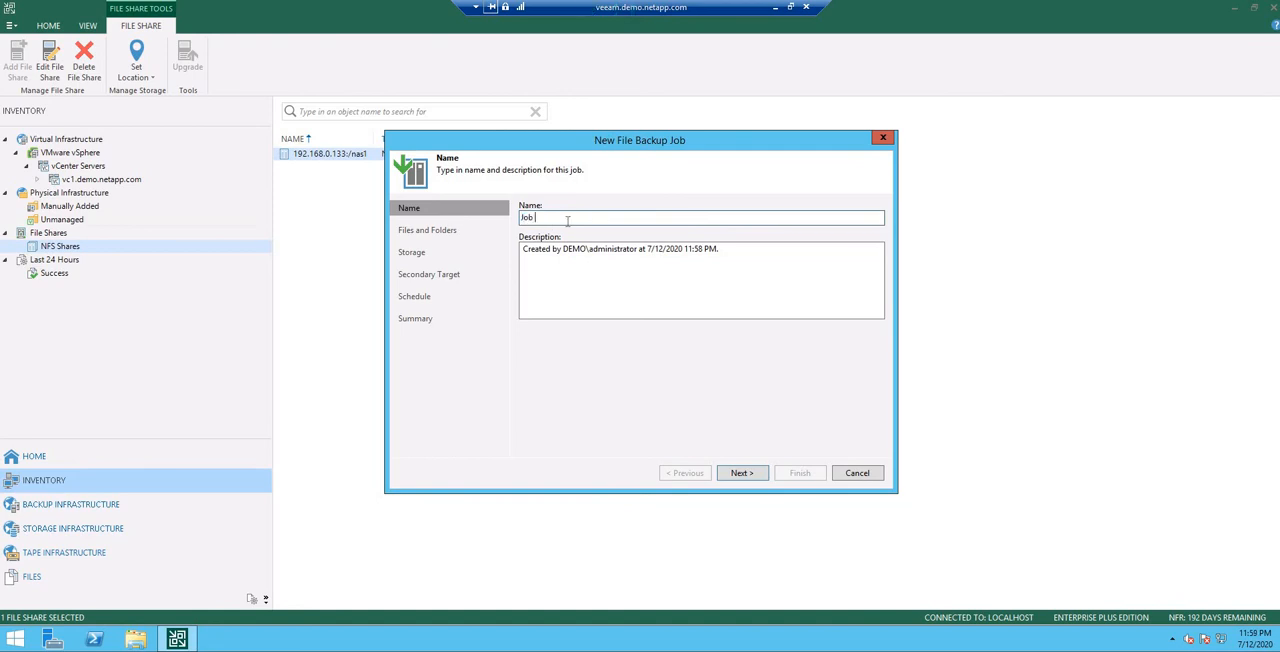
text( NAS1)
click(742, 473)
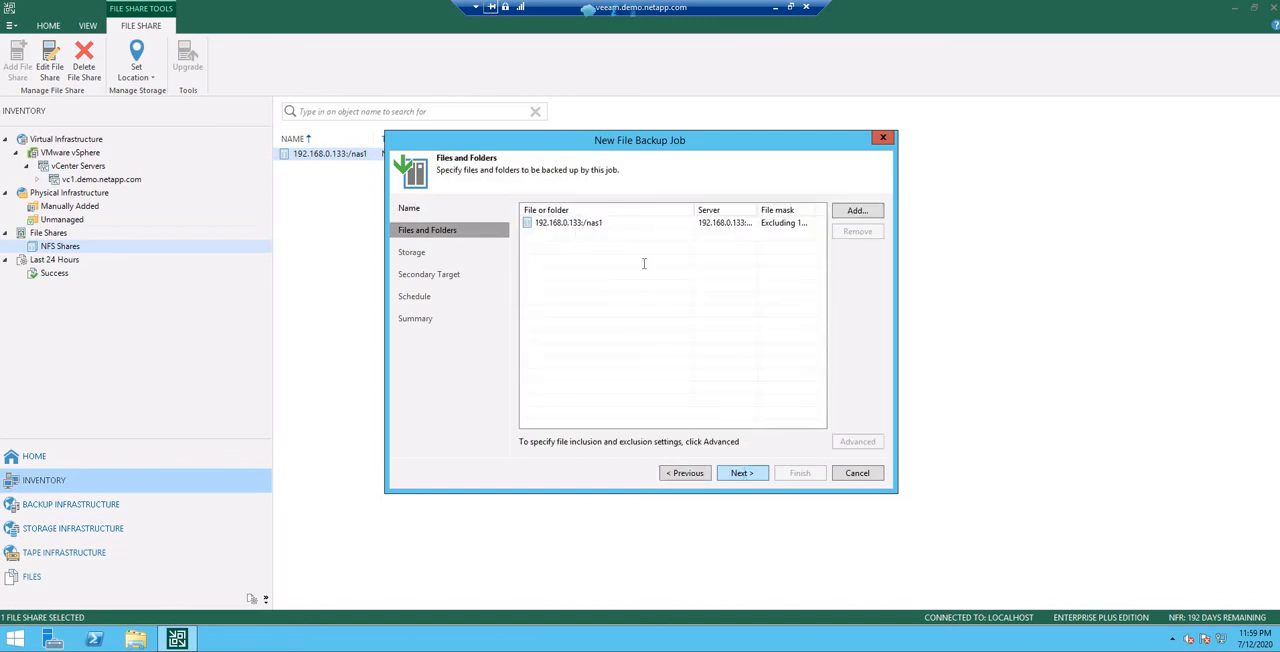
Step: Create the job with Backup2Disk as repository, 28 days of file versions, no secondary target and no automatic schedule
click(745, 472)
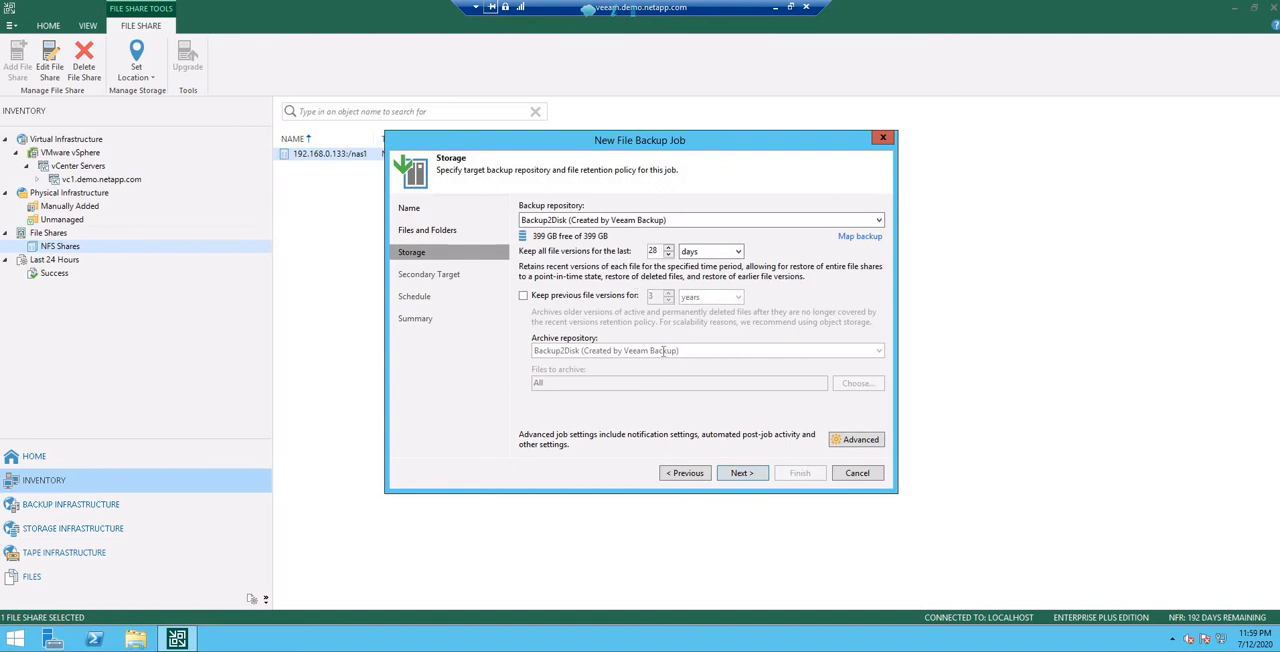
click(745, 472)
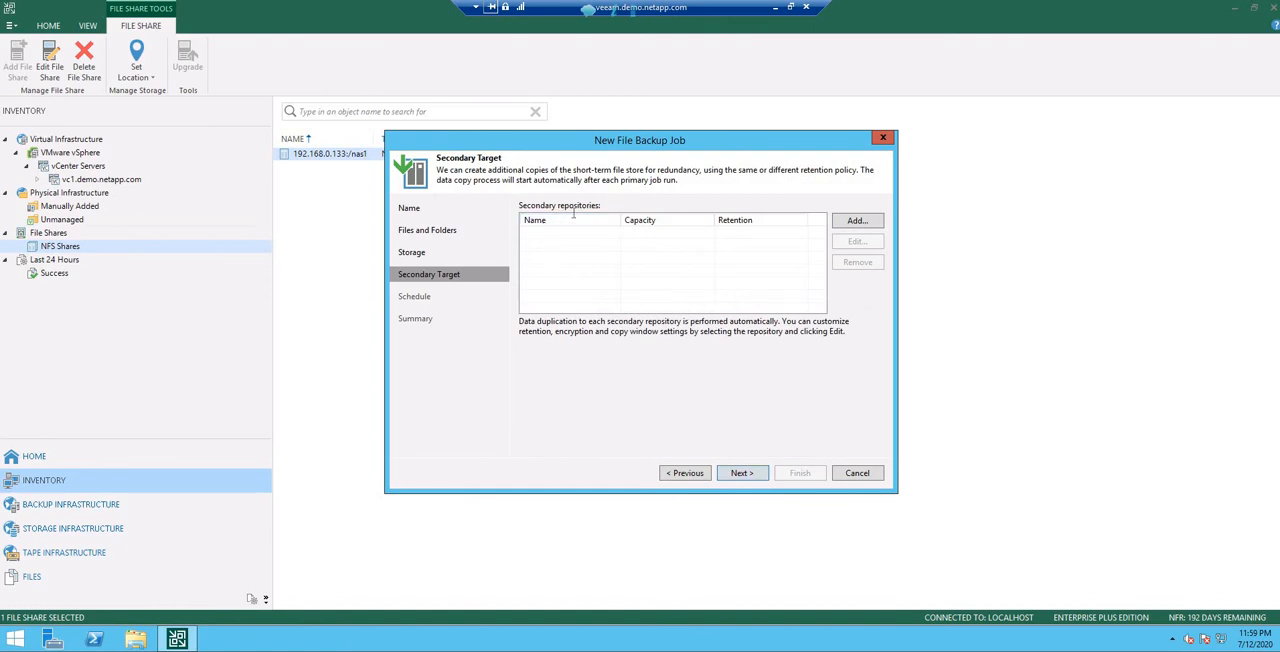
click(745, 473)
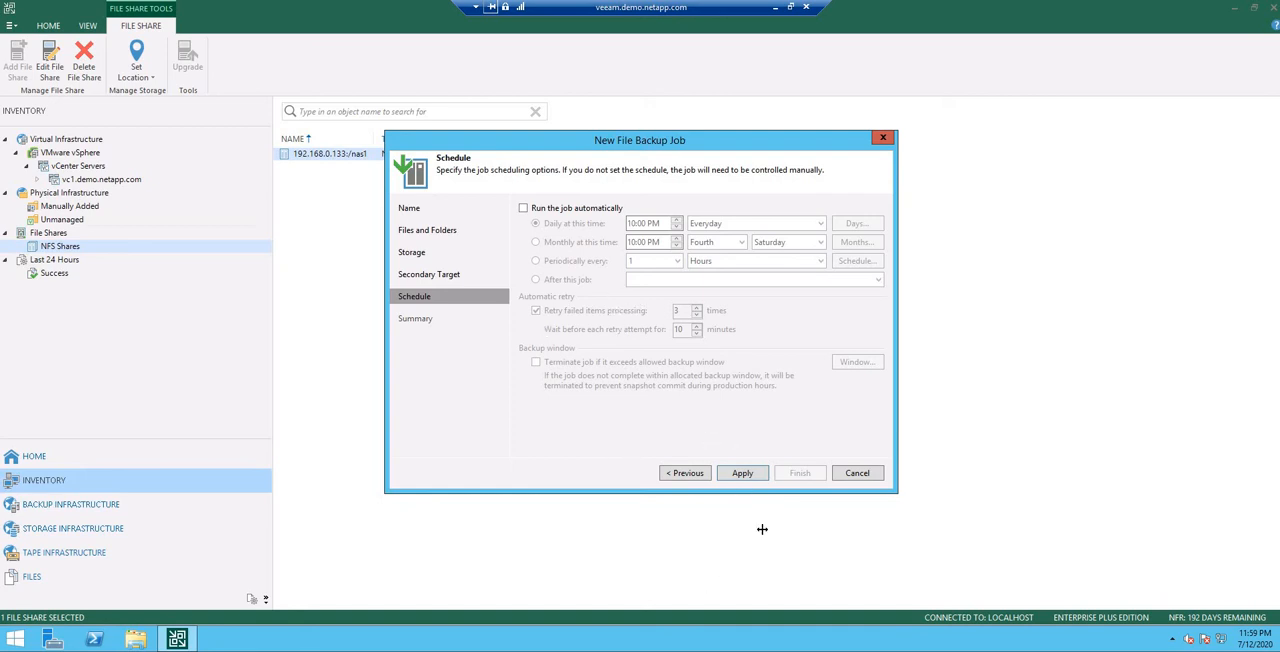
click(742, 474)
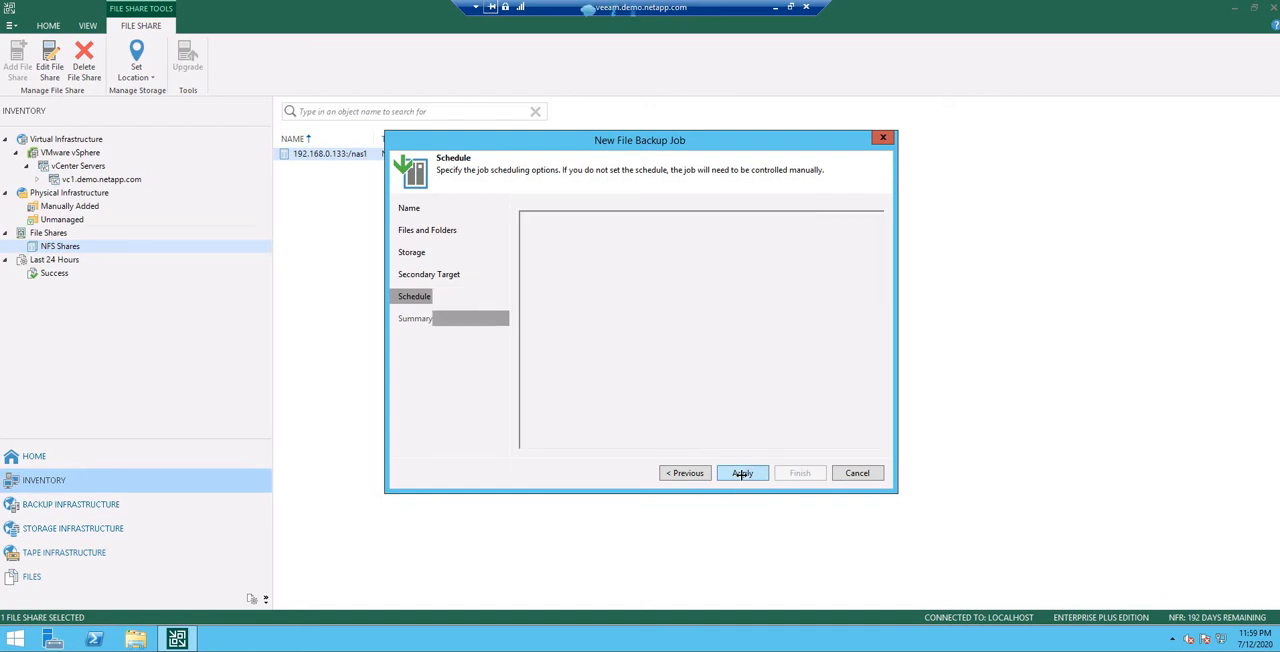
click(799, 474)
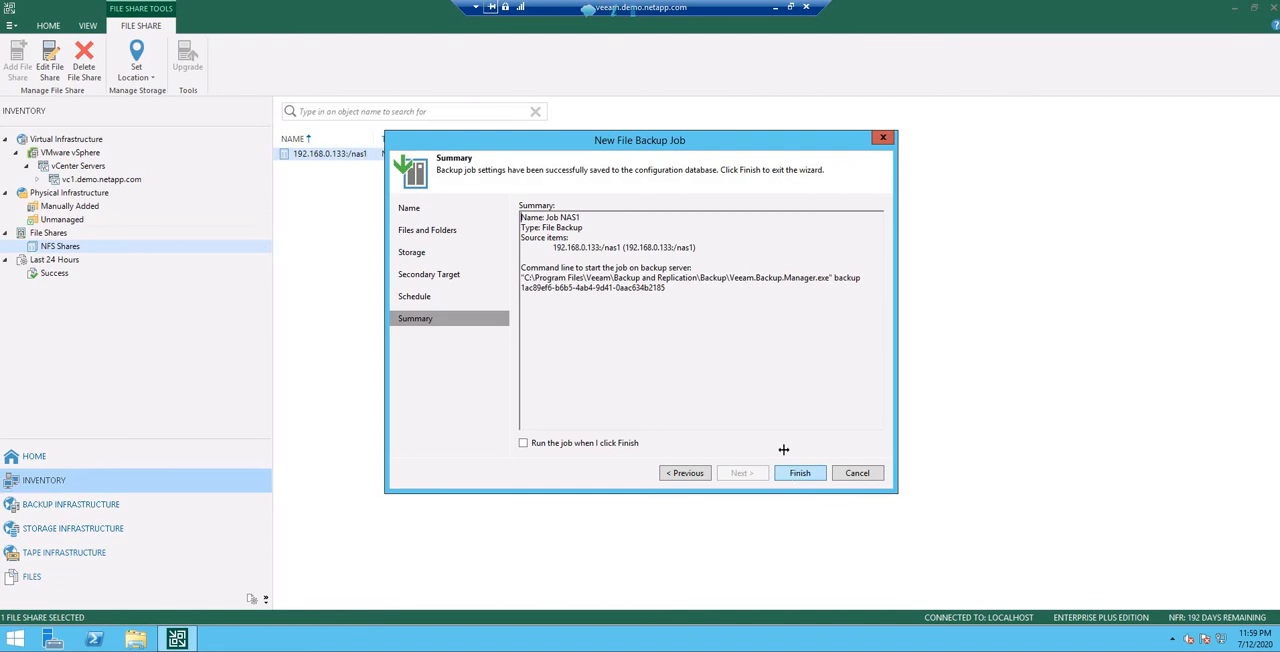
Step: Run Job NAS1 from the jobs list and review its result
click(52, 458)
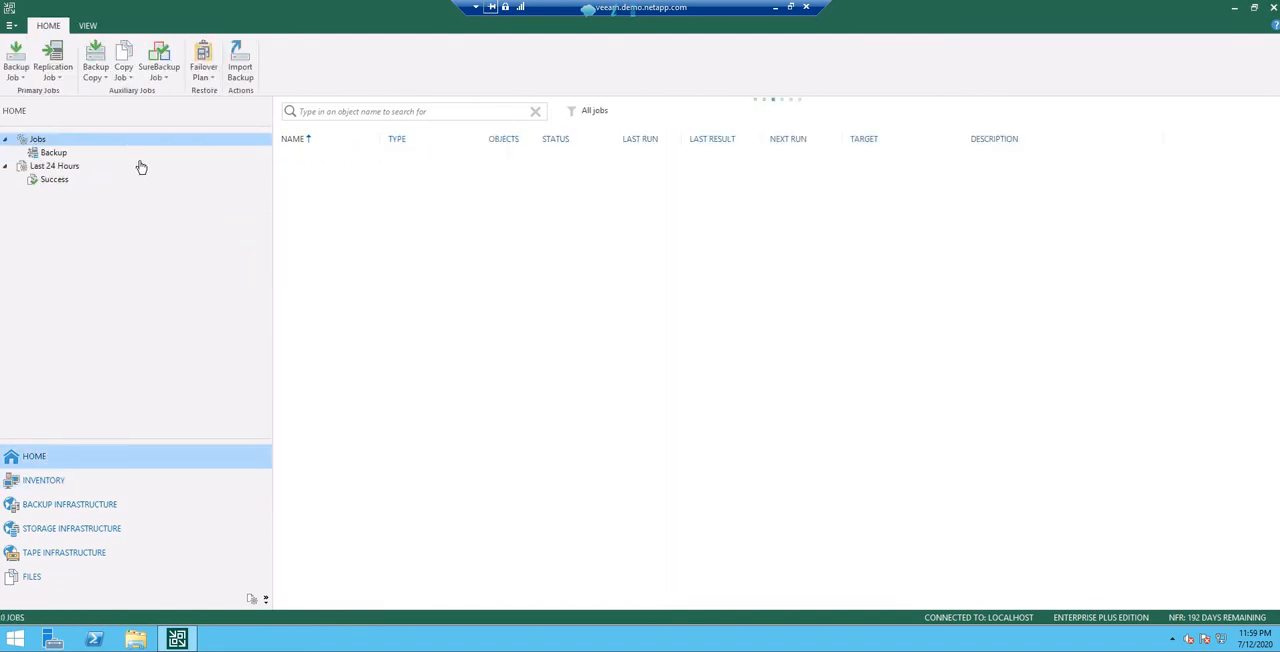
click(321, 160)
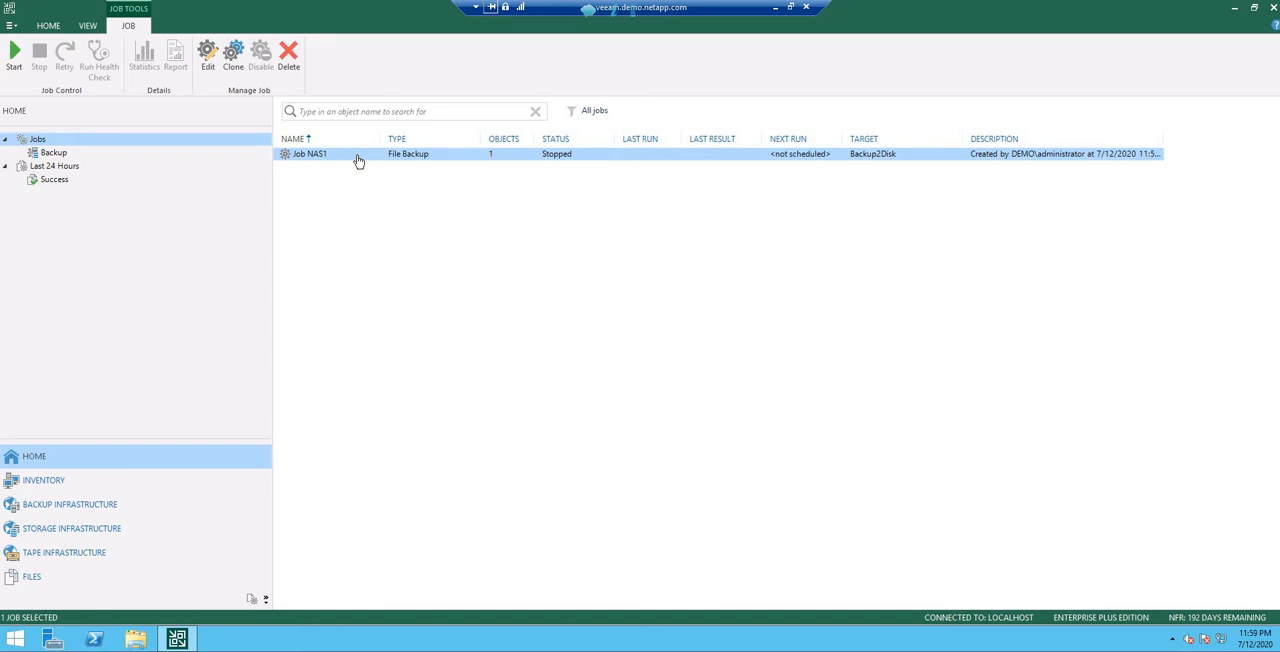
right_click(358, 159)
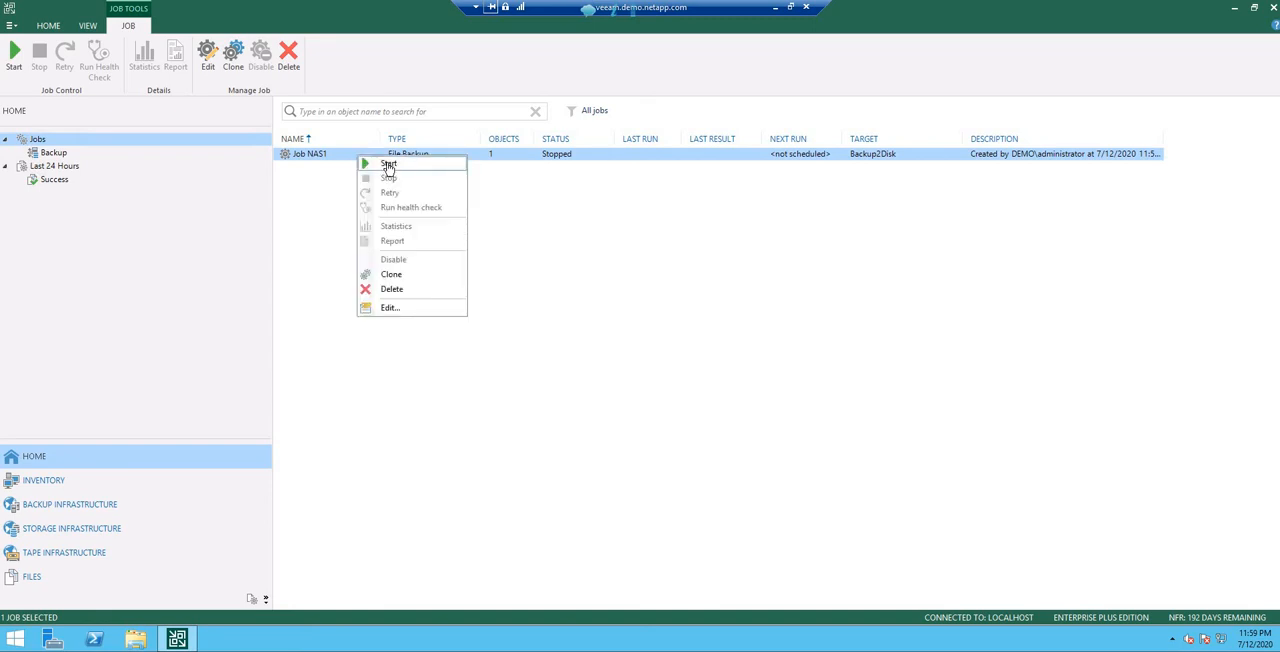
click(382, 166)
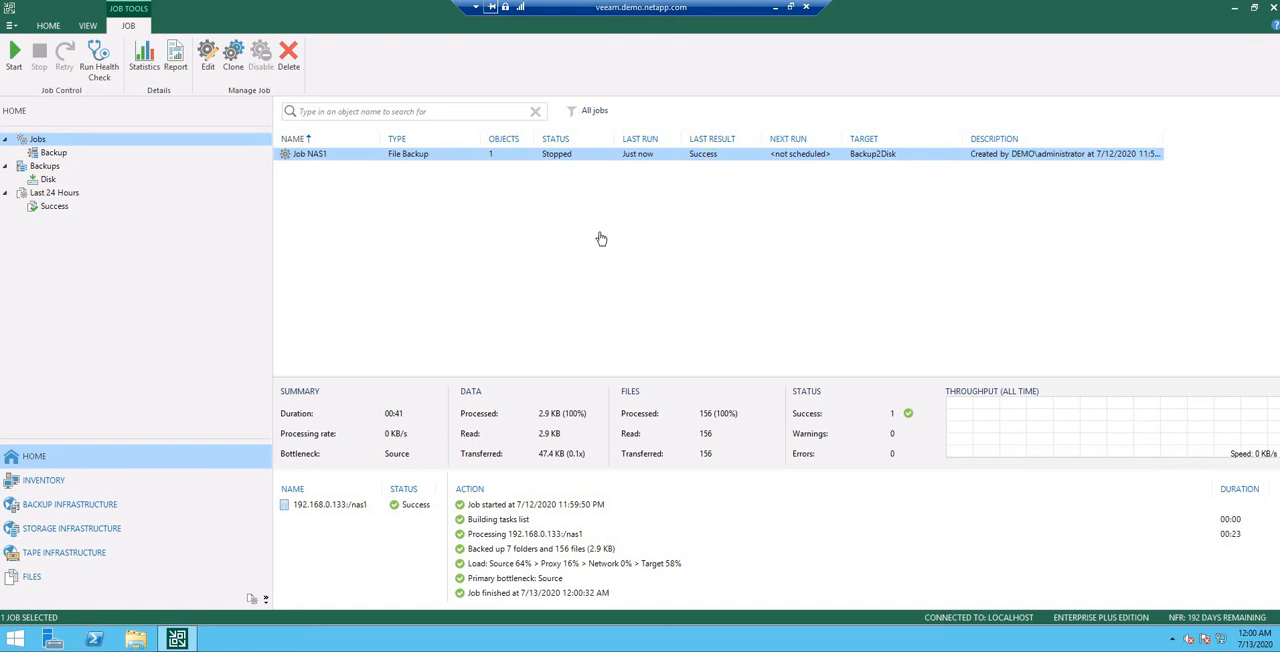
click(542, 164)
click(556, 156)
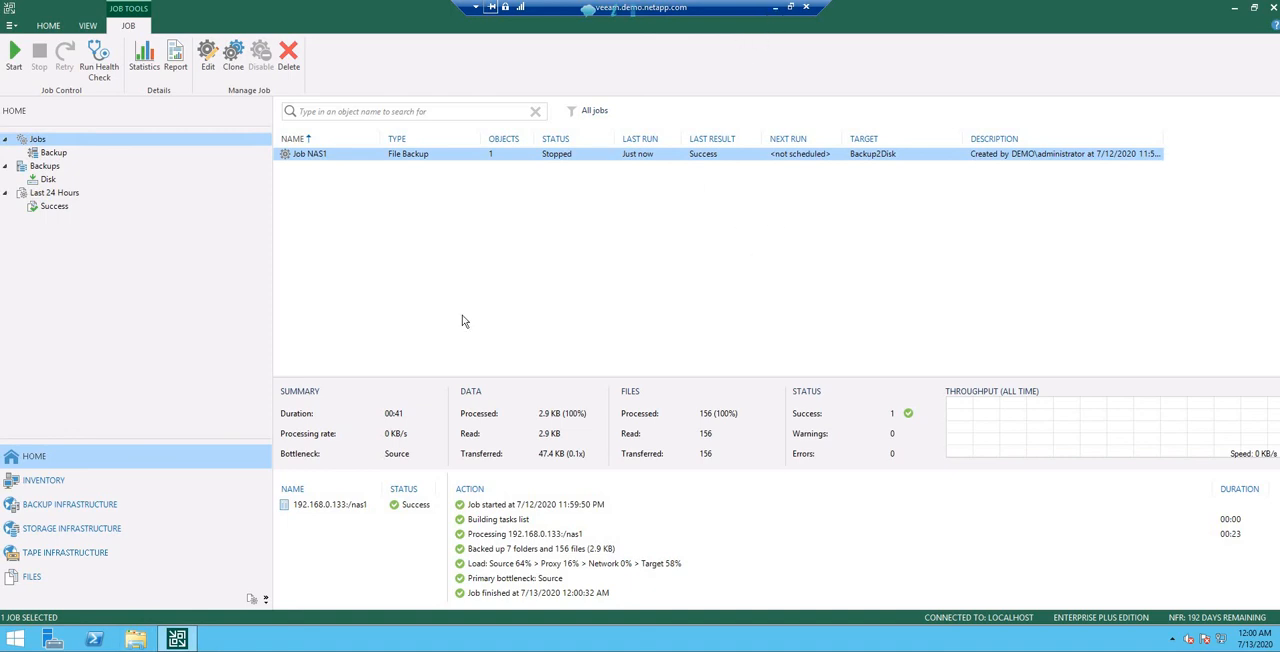
Step: Switch to the PuTTY terminal, change to the directory /mnt/veeam/ and list its files
click(775, 7)
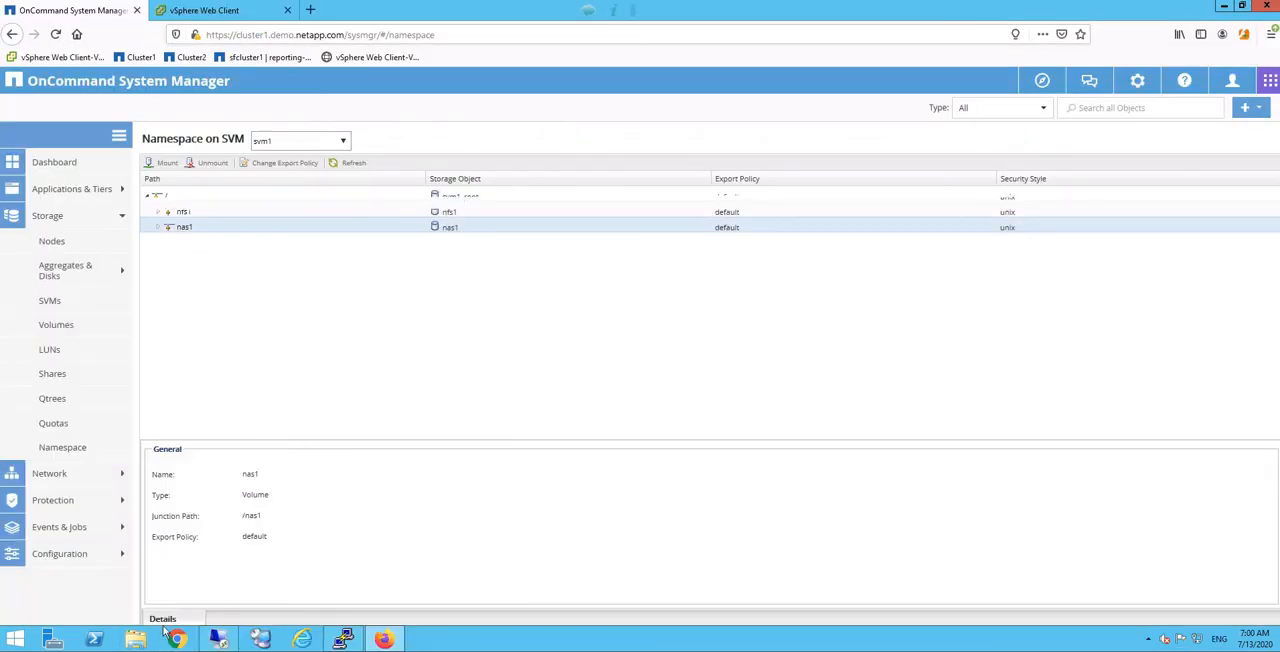
click(343, 638)
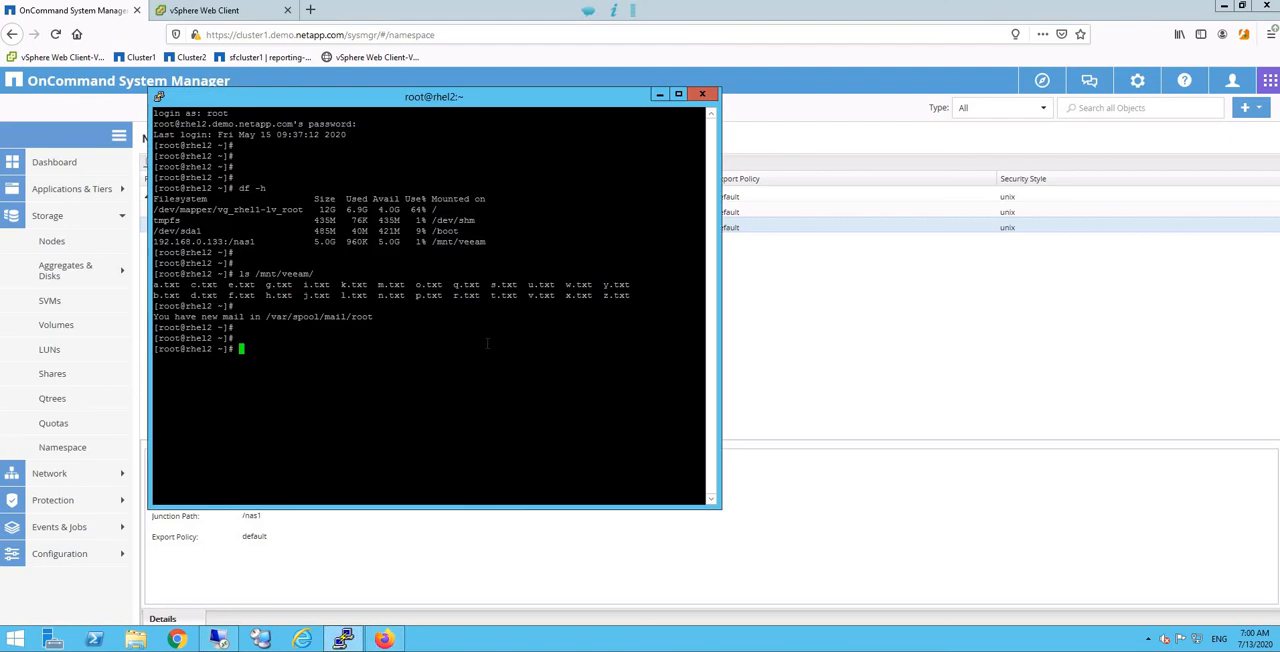
key(Return)
key(Return)
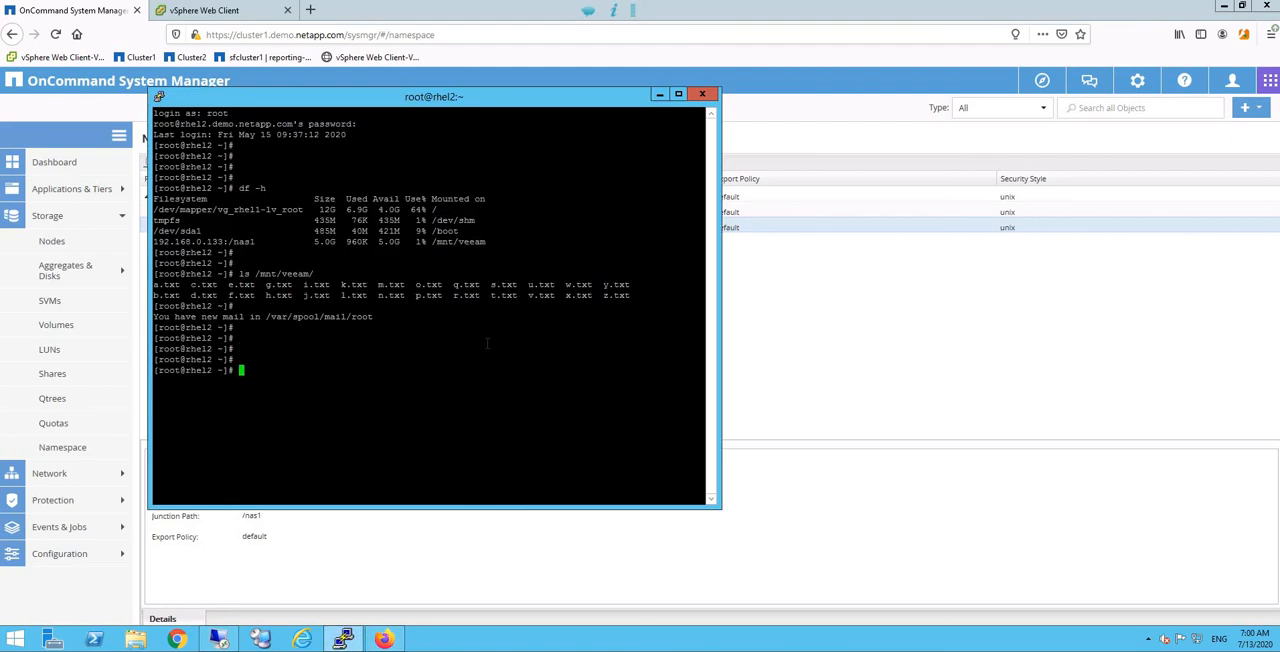
text(cd /mnt/veeam/)
key(Return)
text(ls)
key(Return)
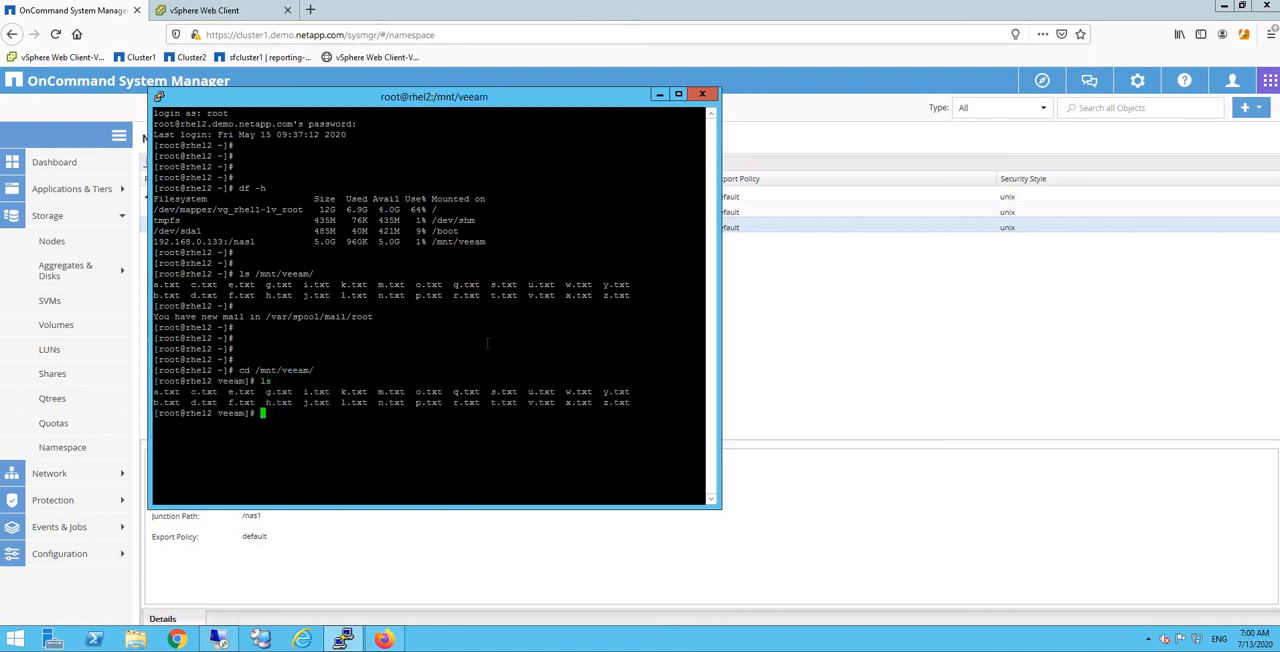
key(Return)
key(Return)
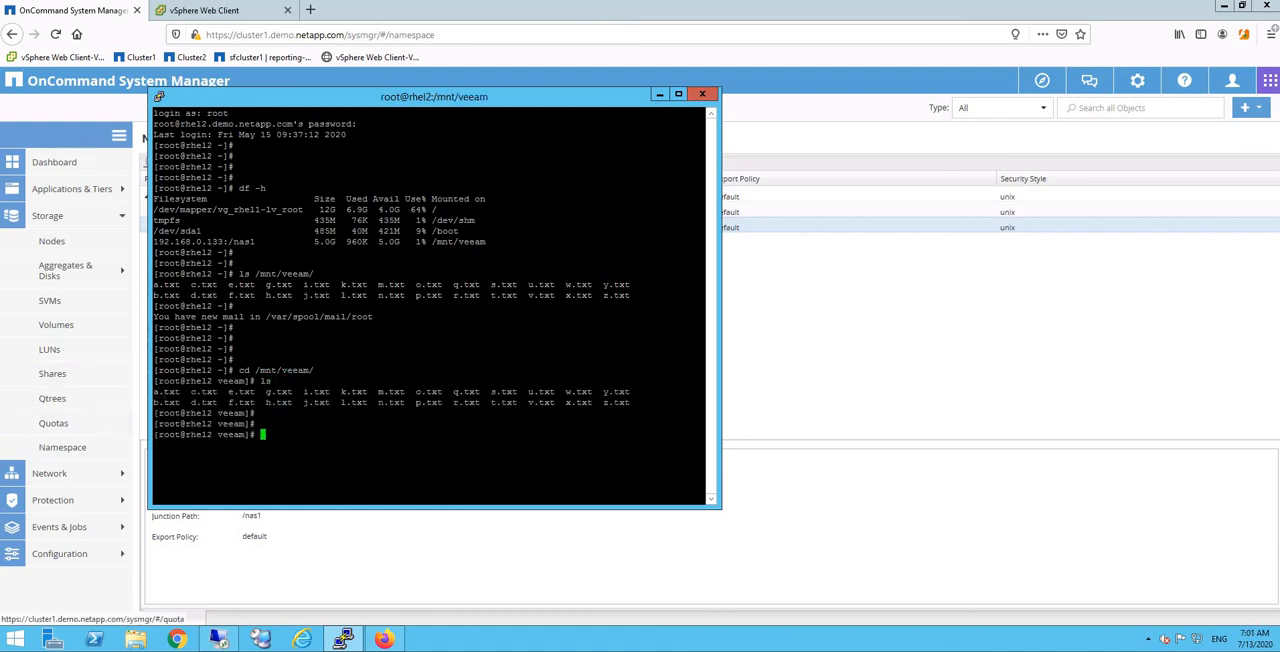
Step: Delete the files a.txt through j.txt with rm -rf [a-j].txt
drag(153, 391, 234, 391)
click(313, 432)
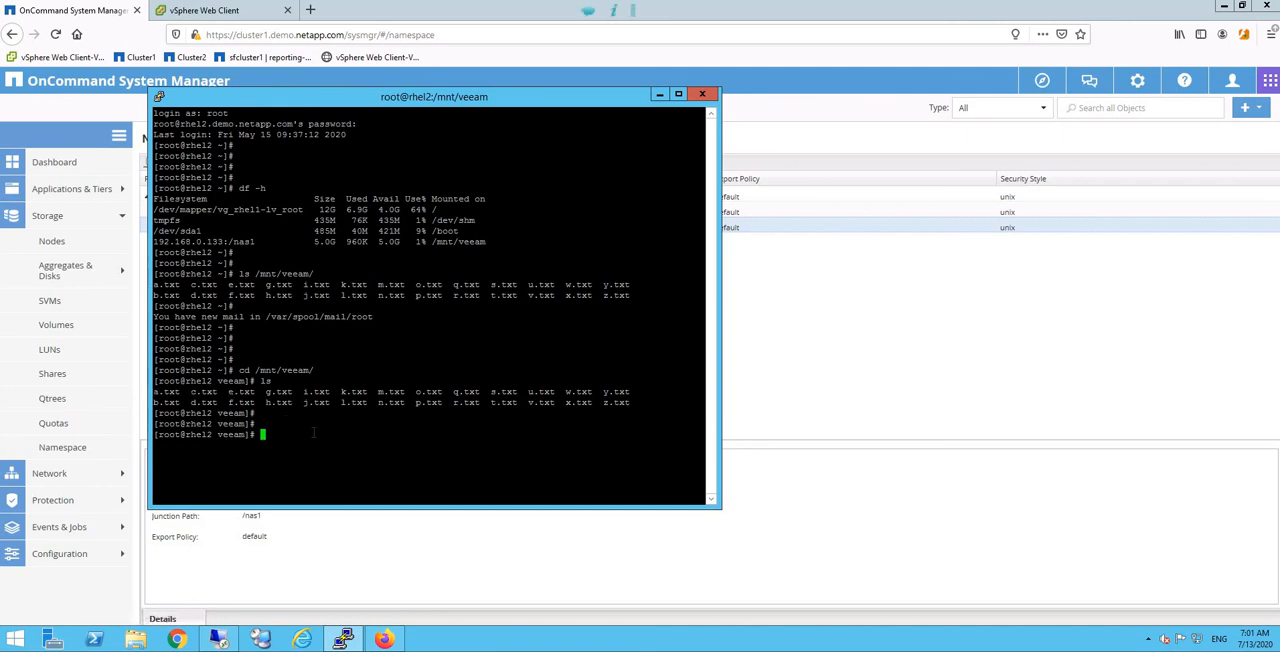
text(rm -rf [a-j].txt)
key(Return)
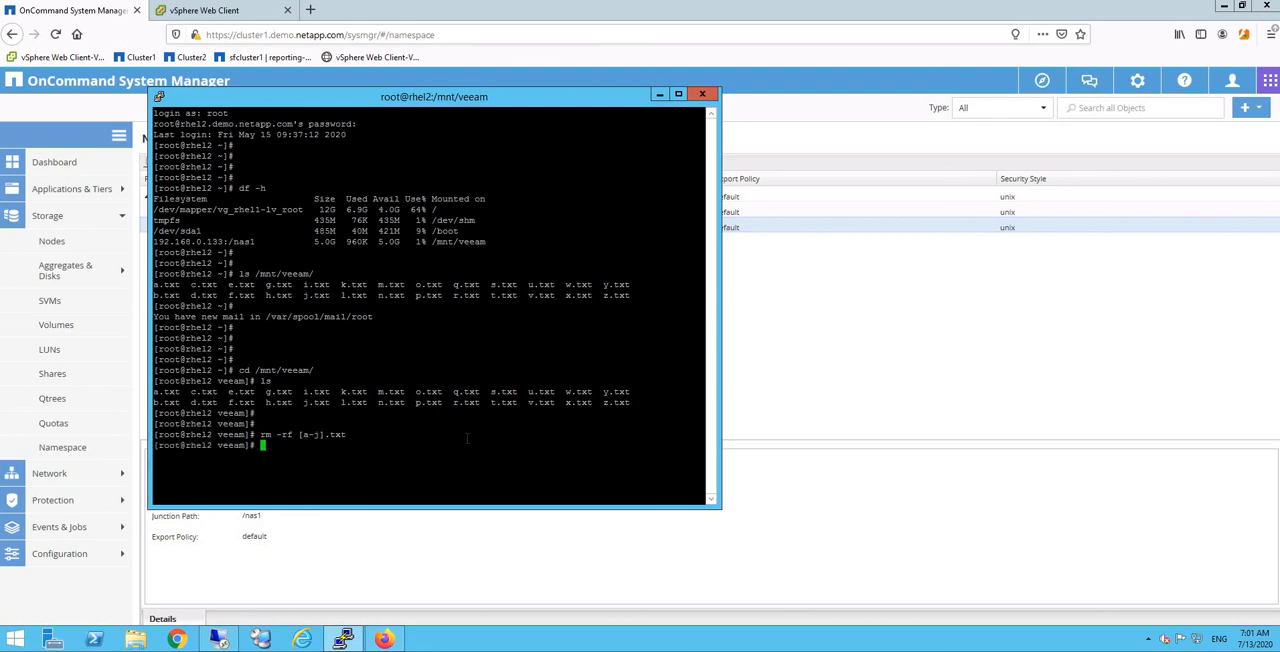
Step: List the remaining files in the folder with ls and ls -l, and return to System Manager
text(ls)
key(Return)
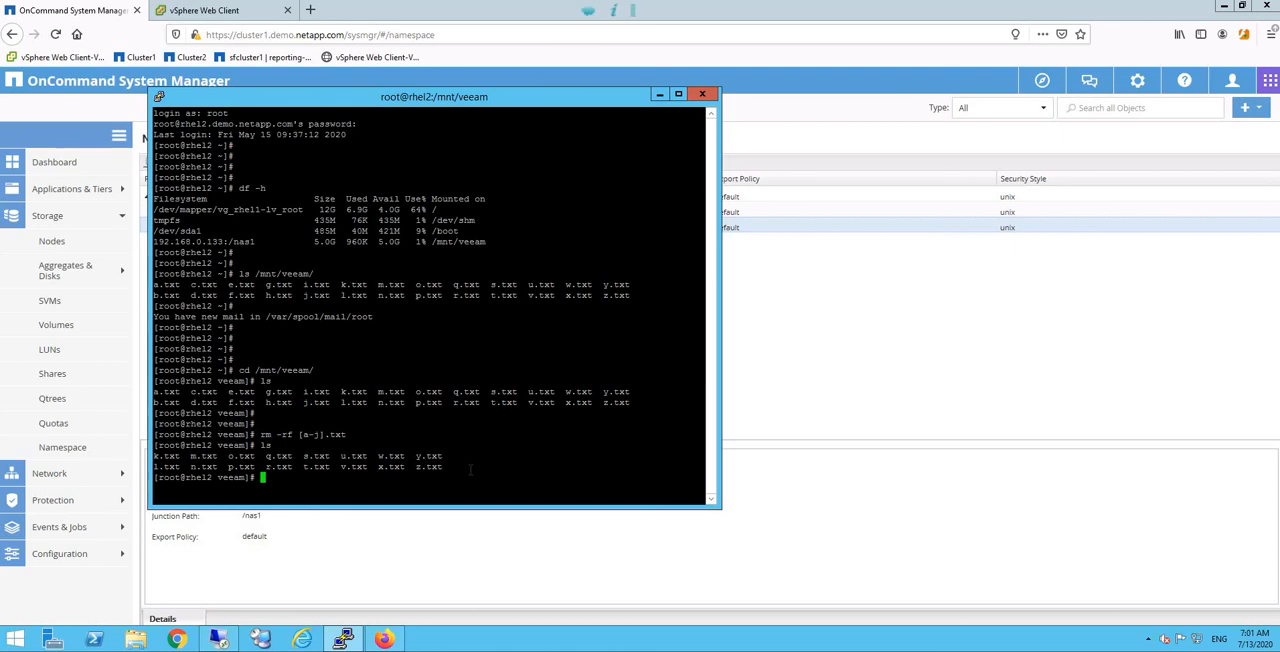
text(ls -l)
key(Return)
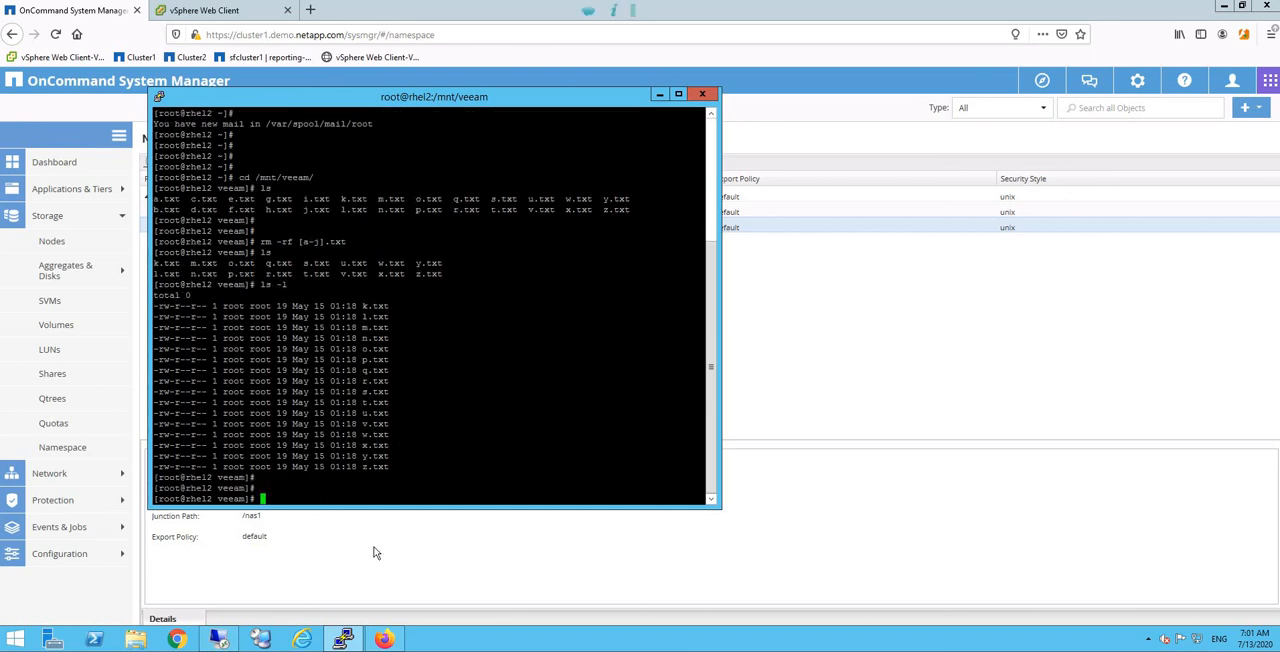
click(358, 572)
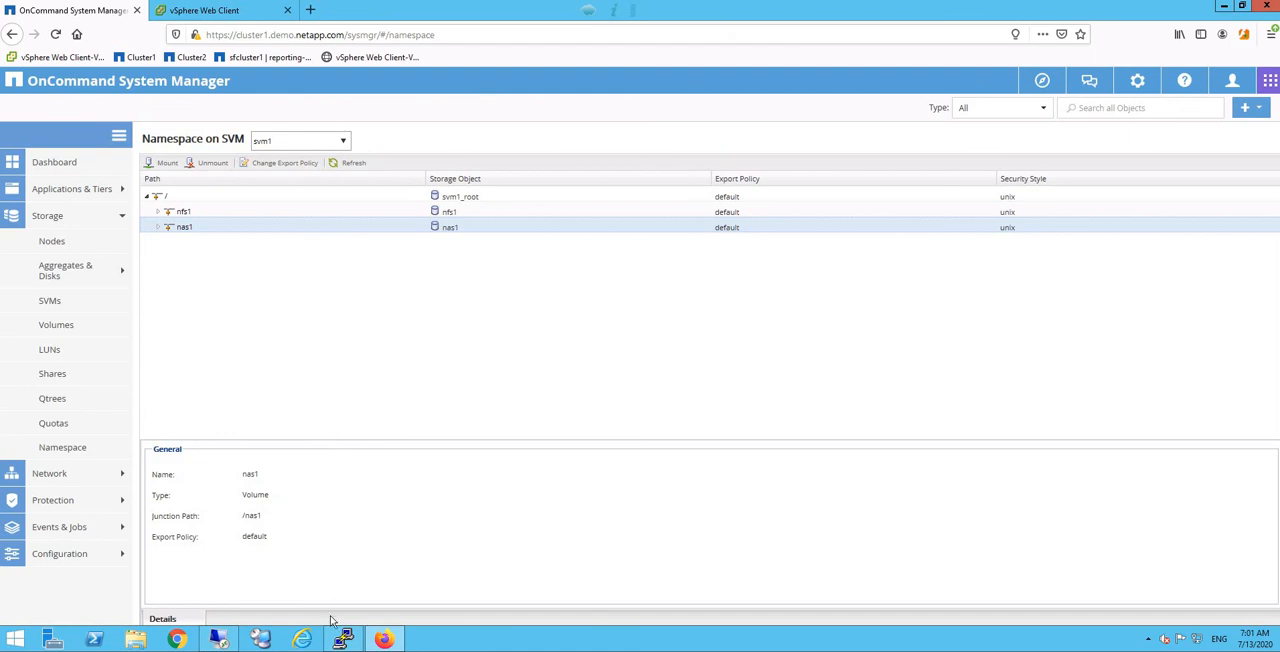
Step: Switch to the Veeam console, show the disk backups and expand Job NAS1 to reveal its file share
click(218, 640)
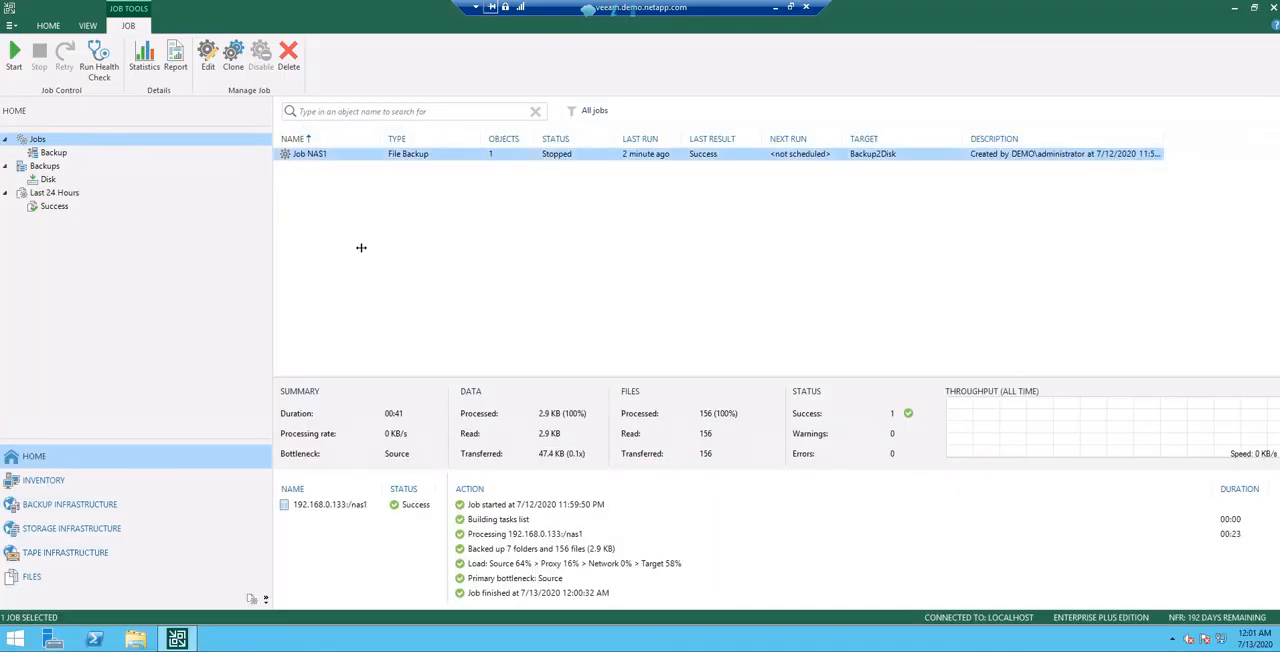
click(300, 205)
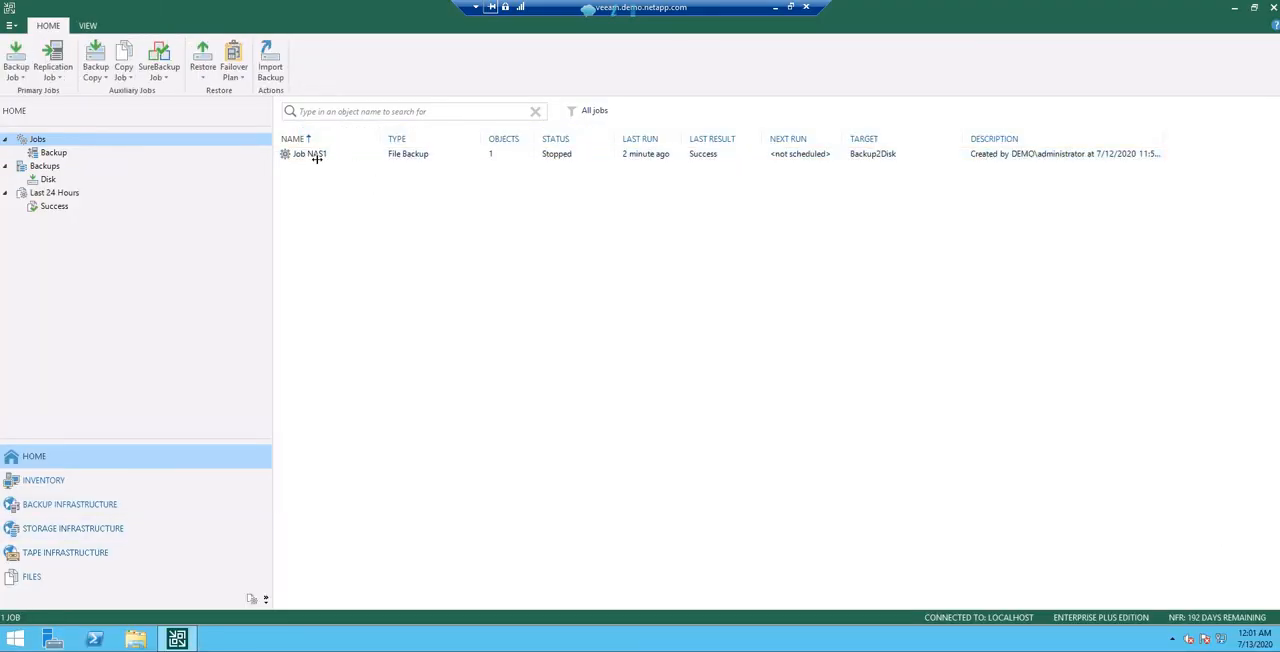
click(317, 158)
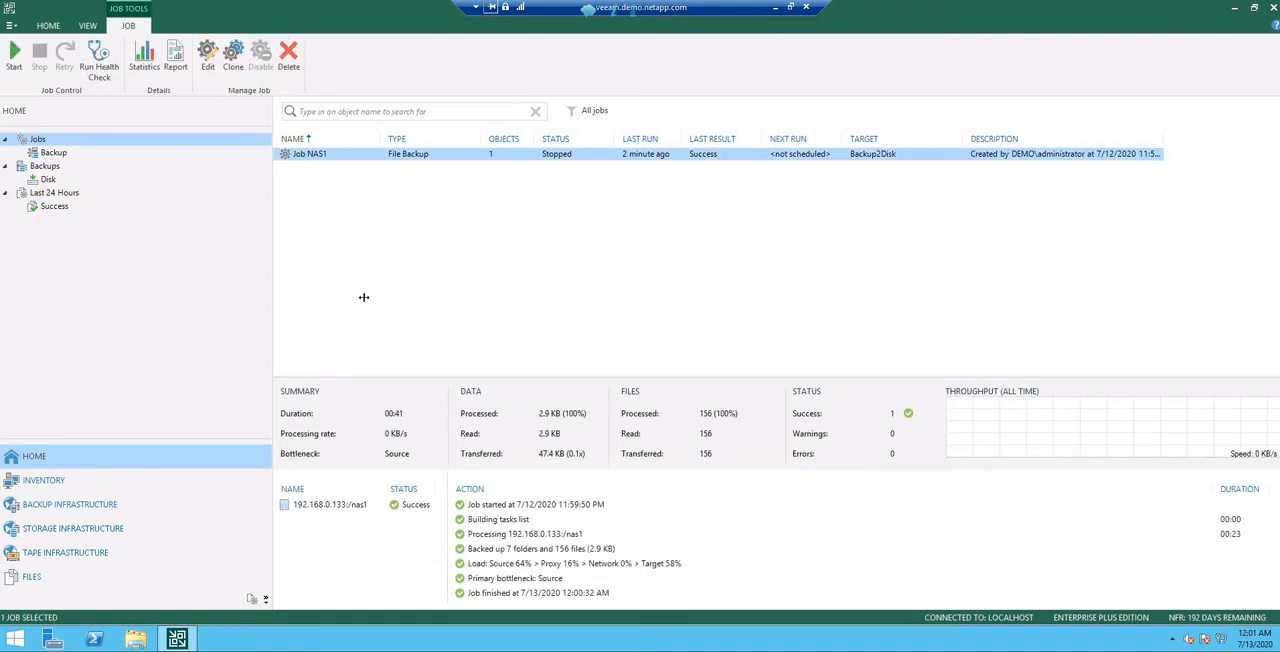
click(50, 179)
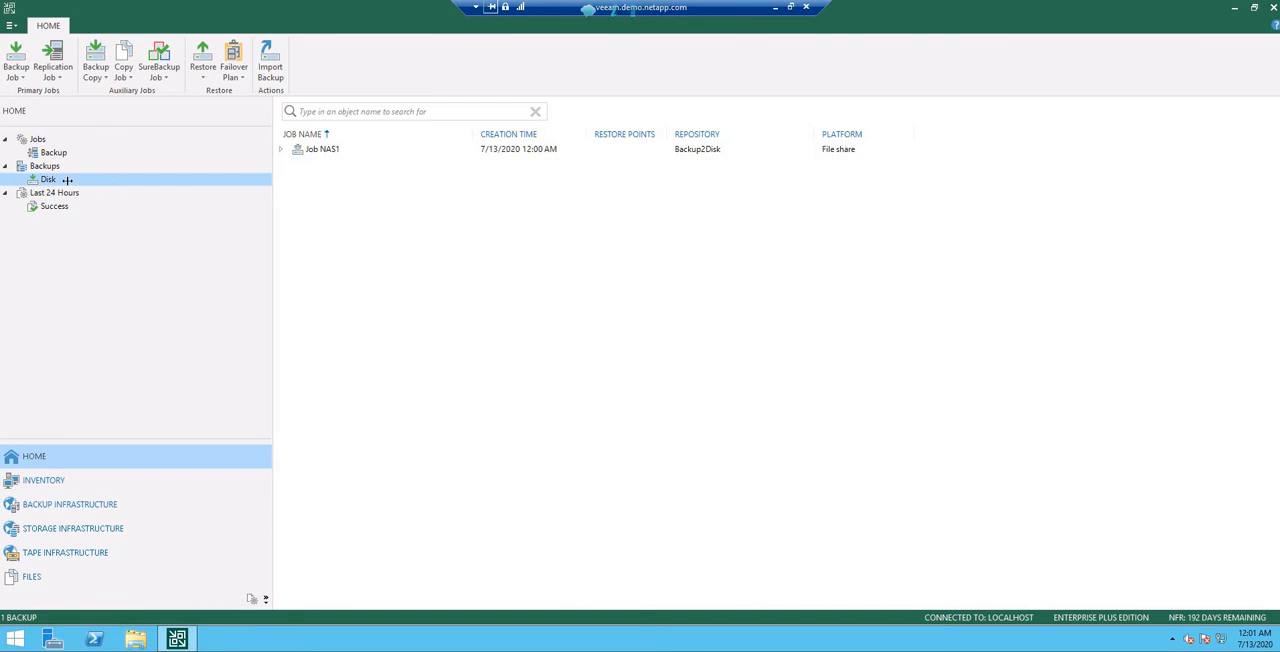
click(281, 148)
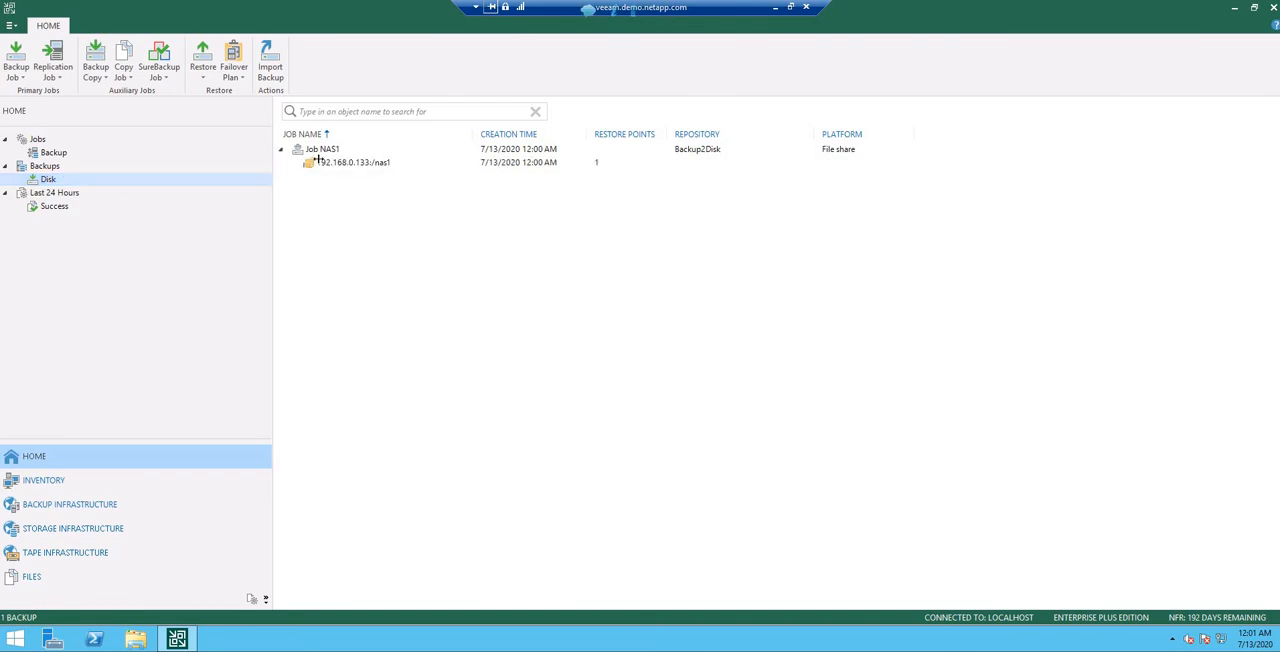
Step: Start a files and folders restore for the 192.168.0.133:/nas1 share backup
click(349, 162)
right_click(349, 162)
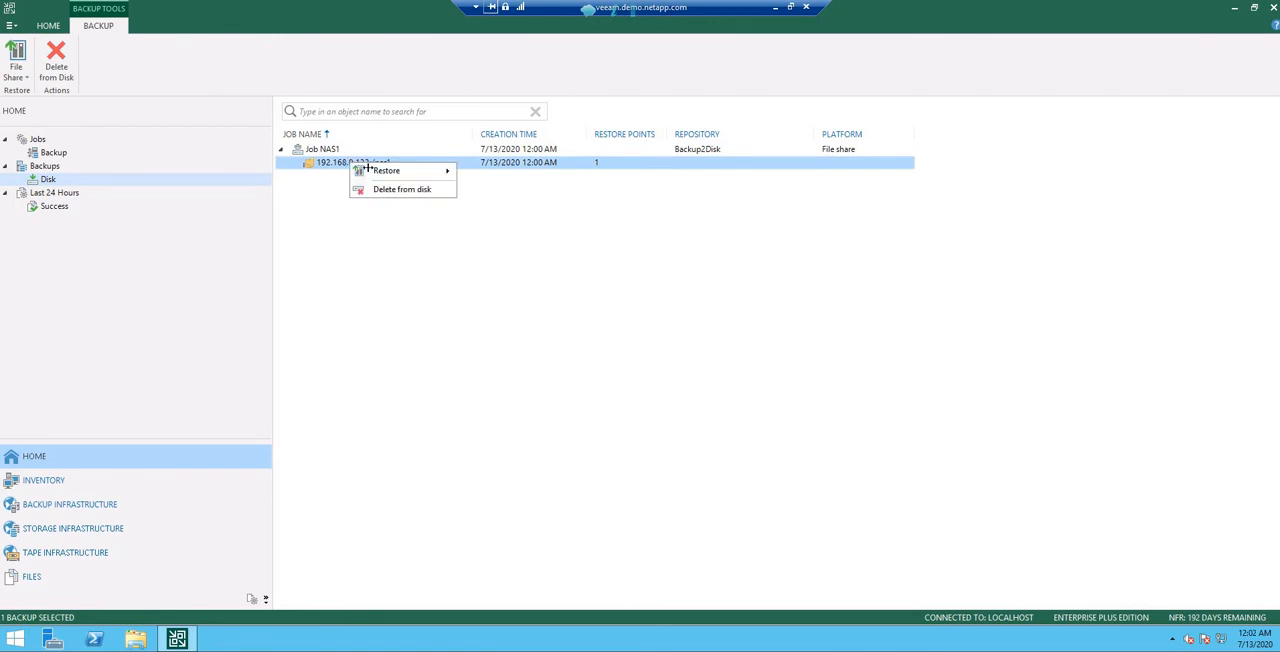
mouse_move(440, 171)
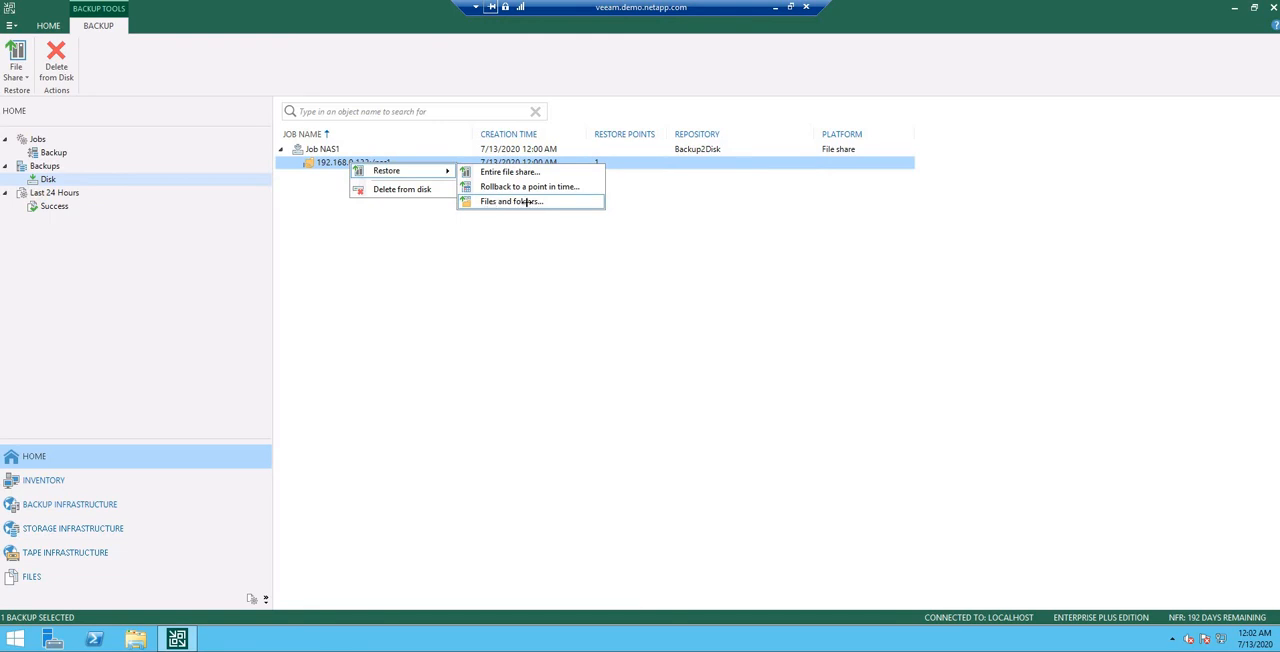
click(526, 202)
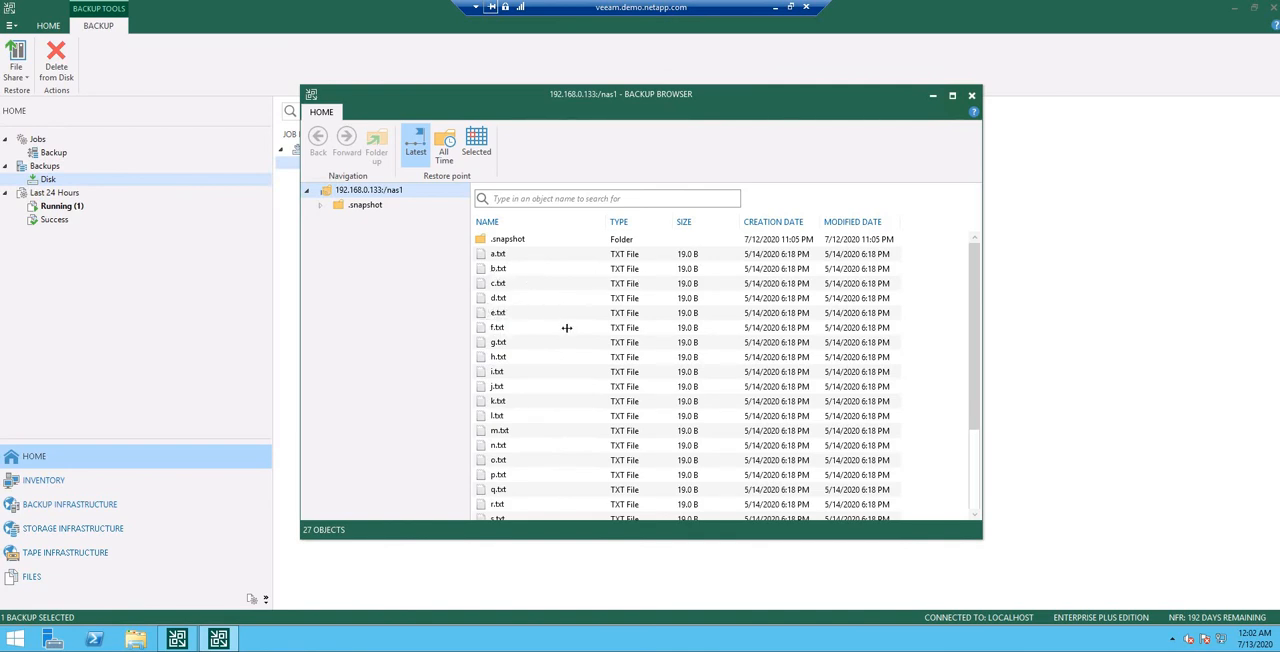
Step: Restore the files a.txt through j.txt to the share with the Overwrite option and close the finished restore progress window
scroll(566, 355, down, 2)
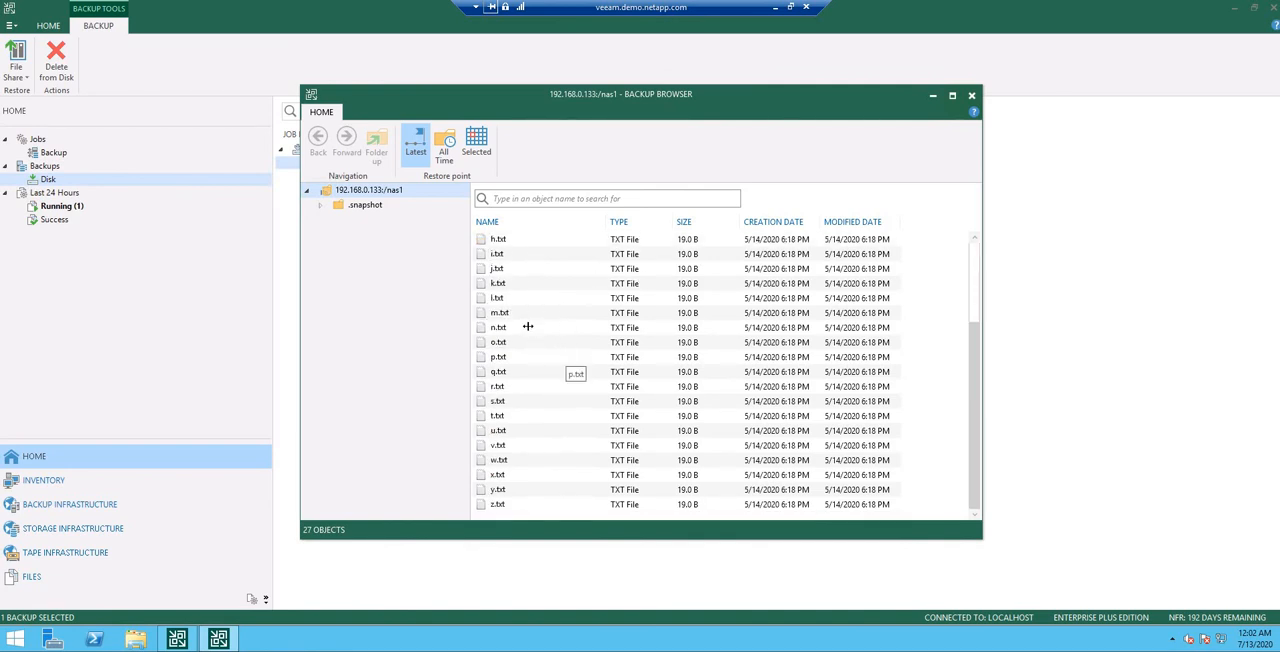
scroll(522, 262, up, 2)
click(514, 255)
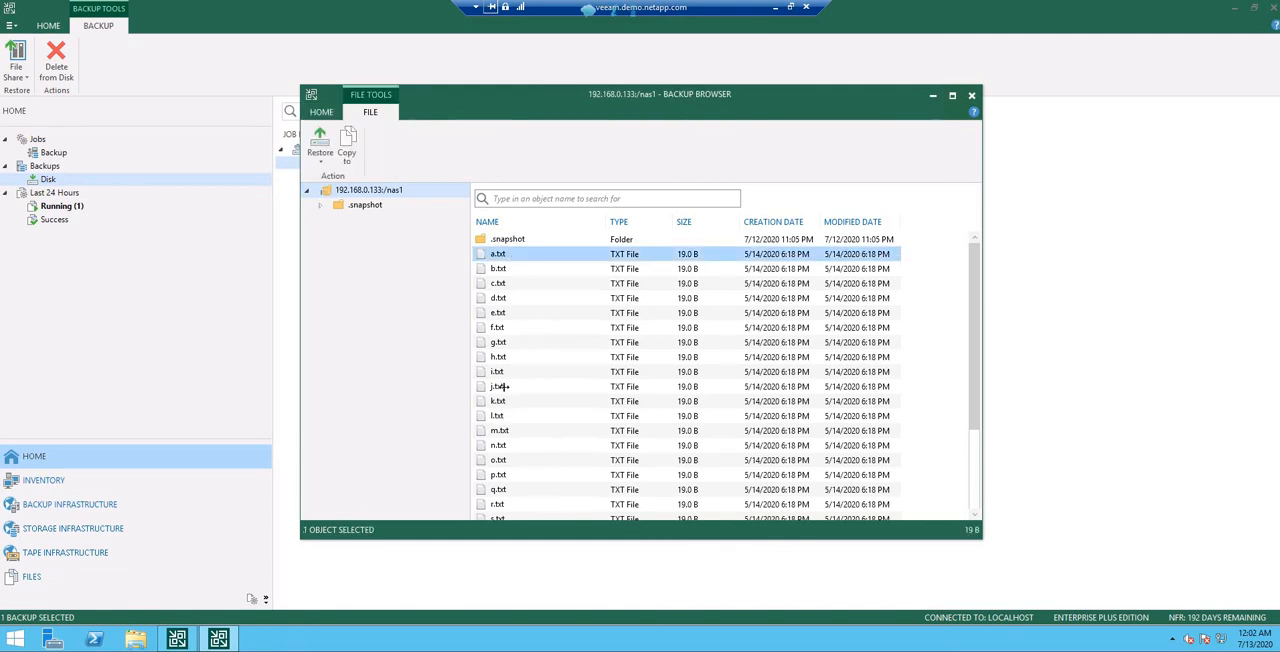
shift+click(500, 386)
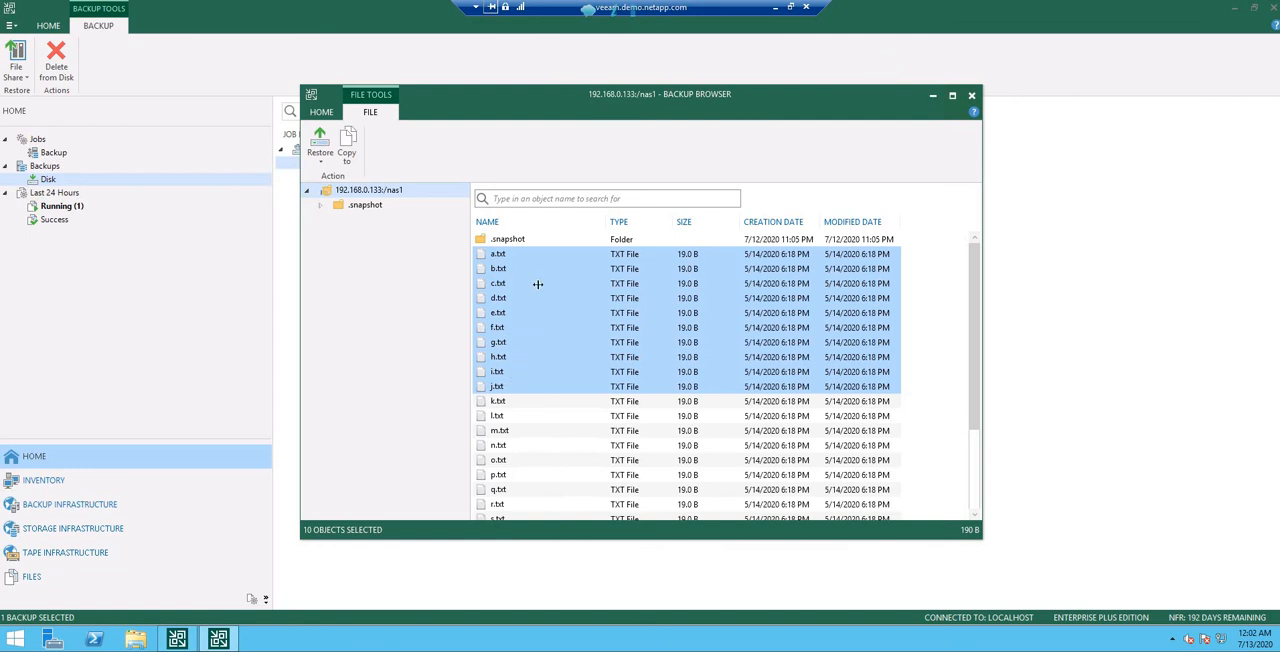
right_click(538, 285)
mouse_move(598, 295)
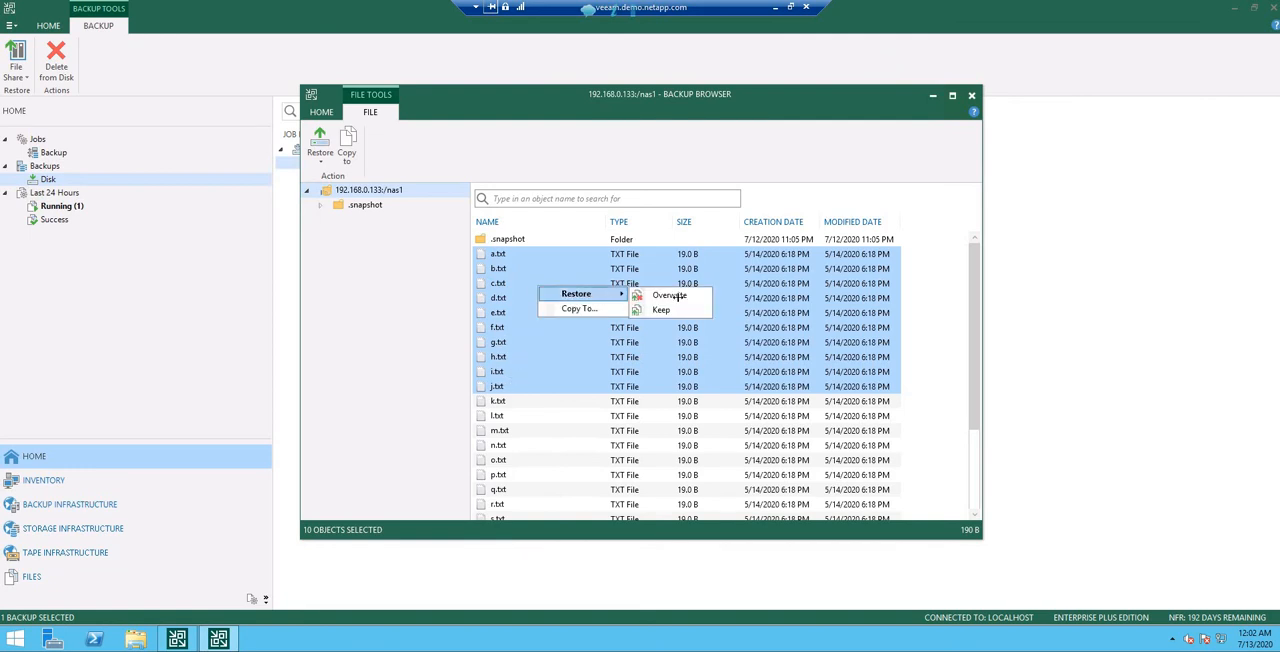
click(679, 296)
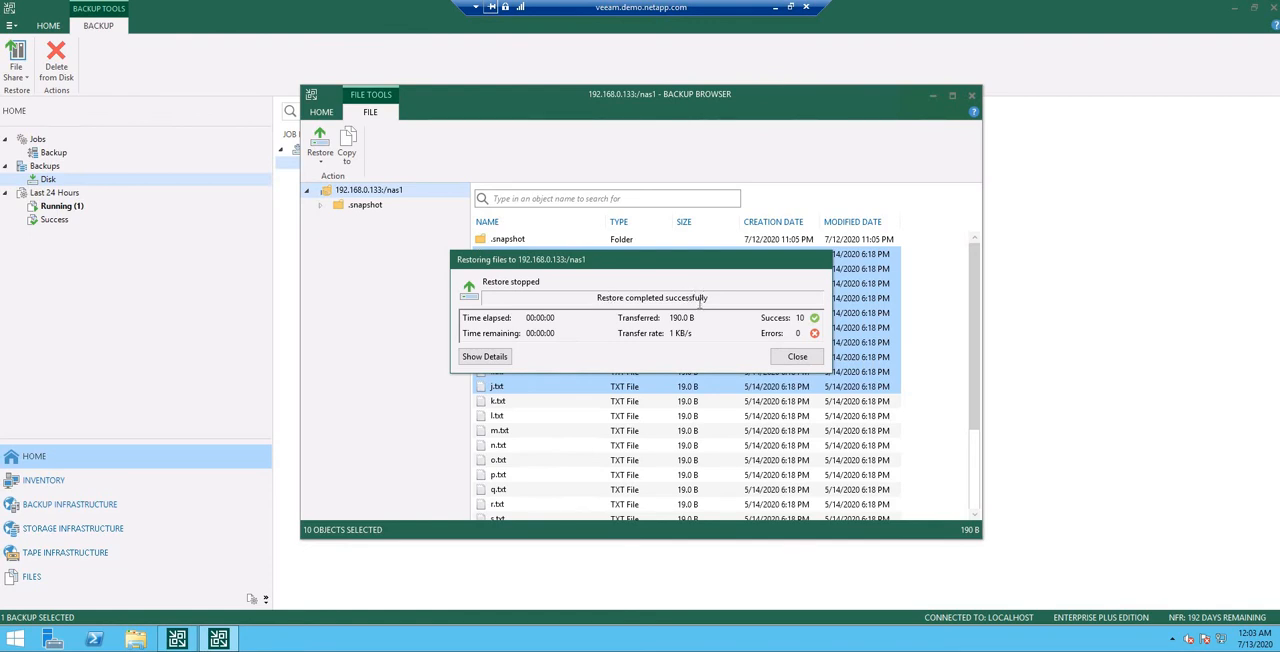
click(797, 356)
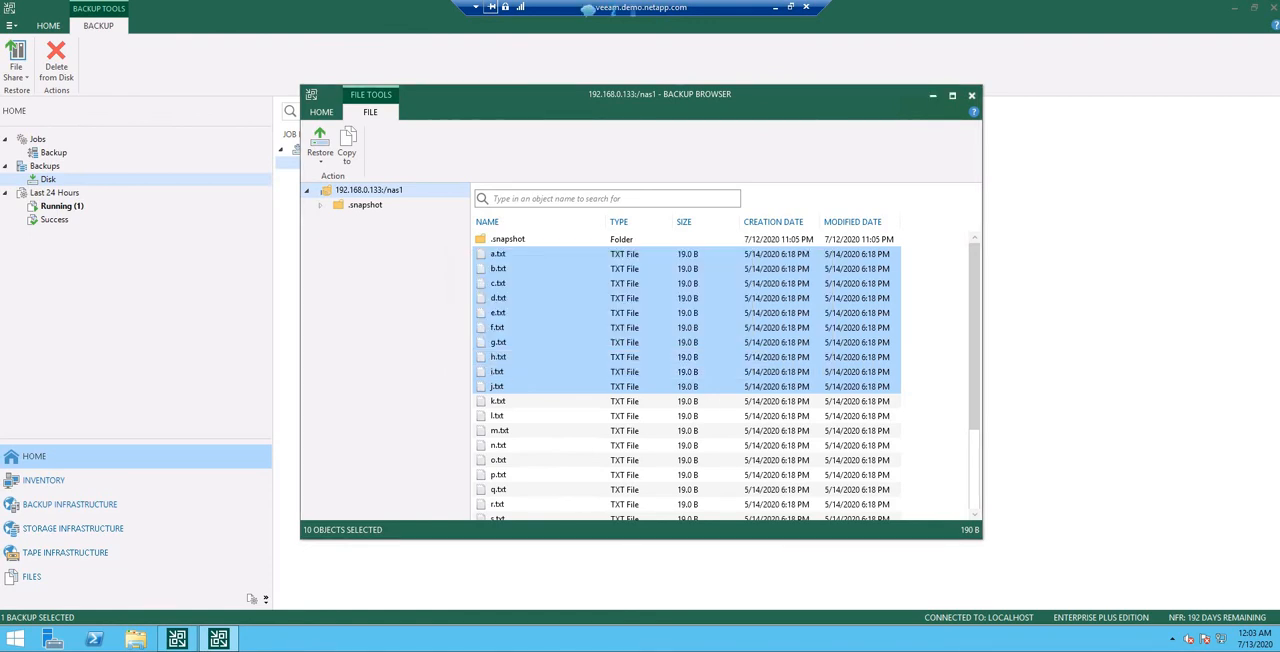
Step: Switch to the PuTTY terminal, list the folder with ls -l and check the entries a.txt through j.txt
click(777, 10)
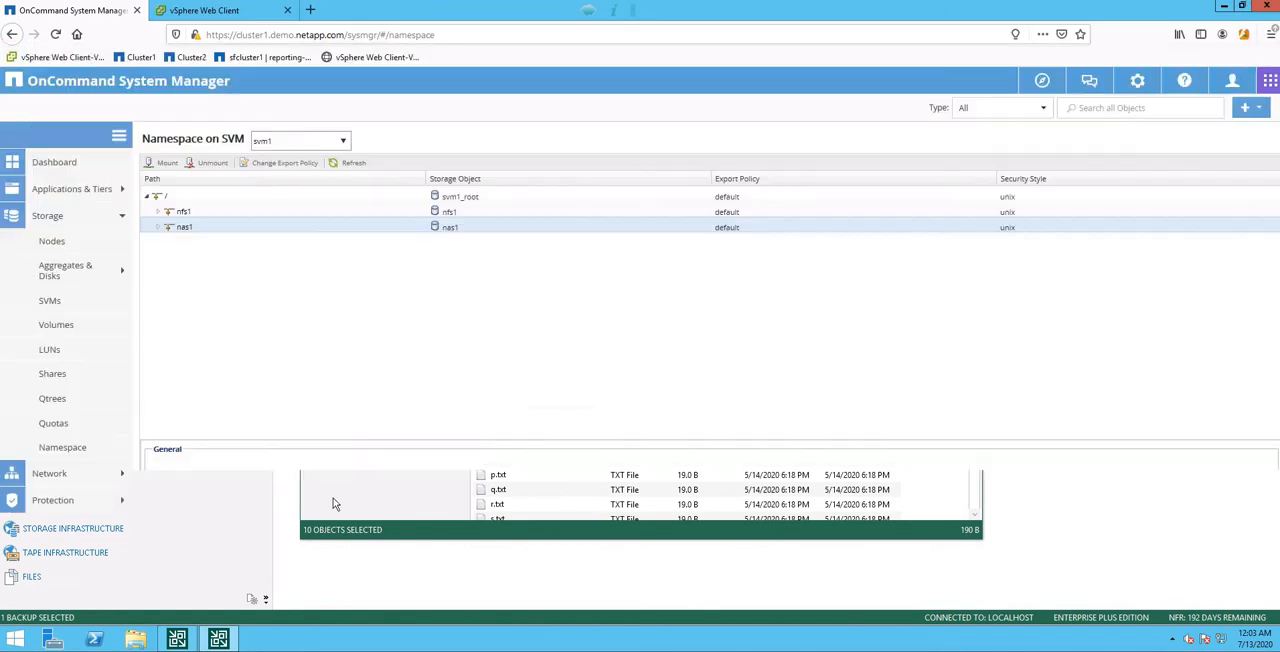
click(350, 641)
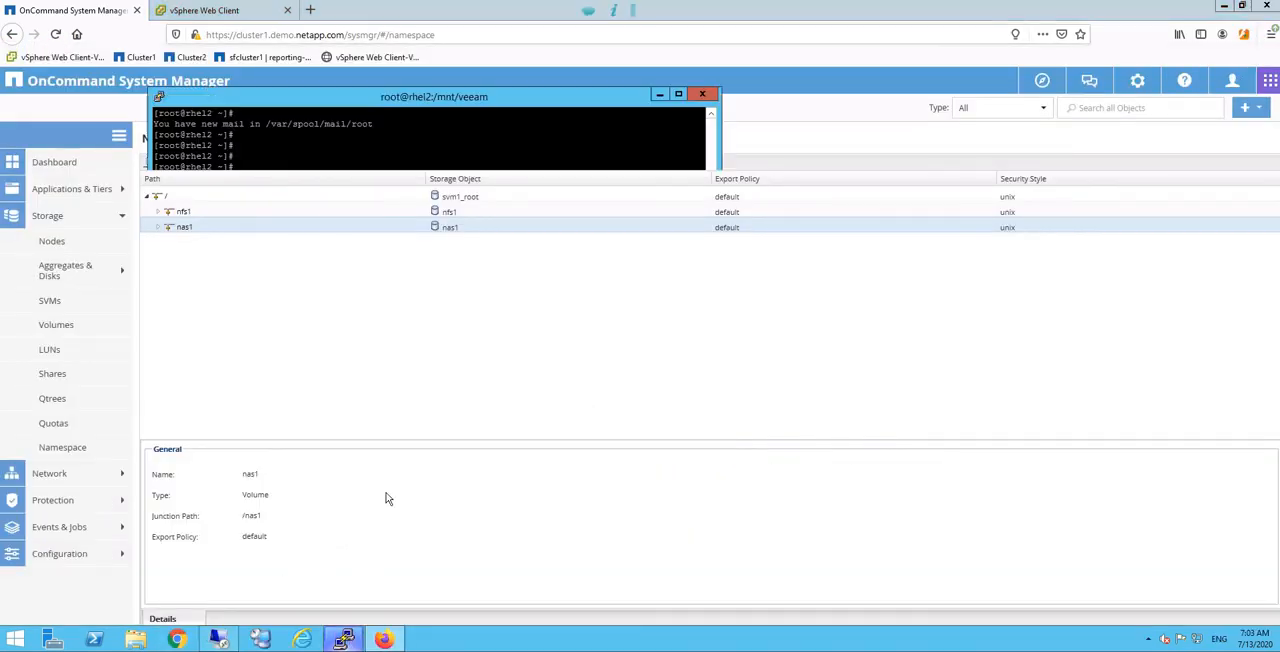
key(Return)
key(Return)
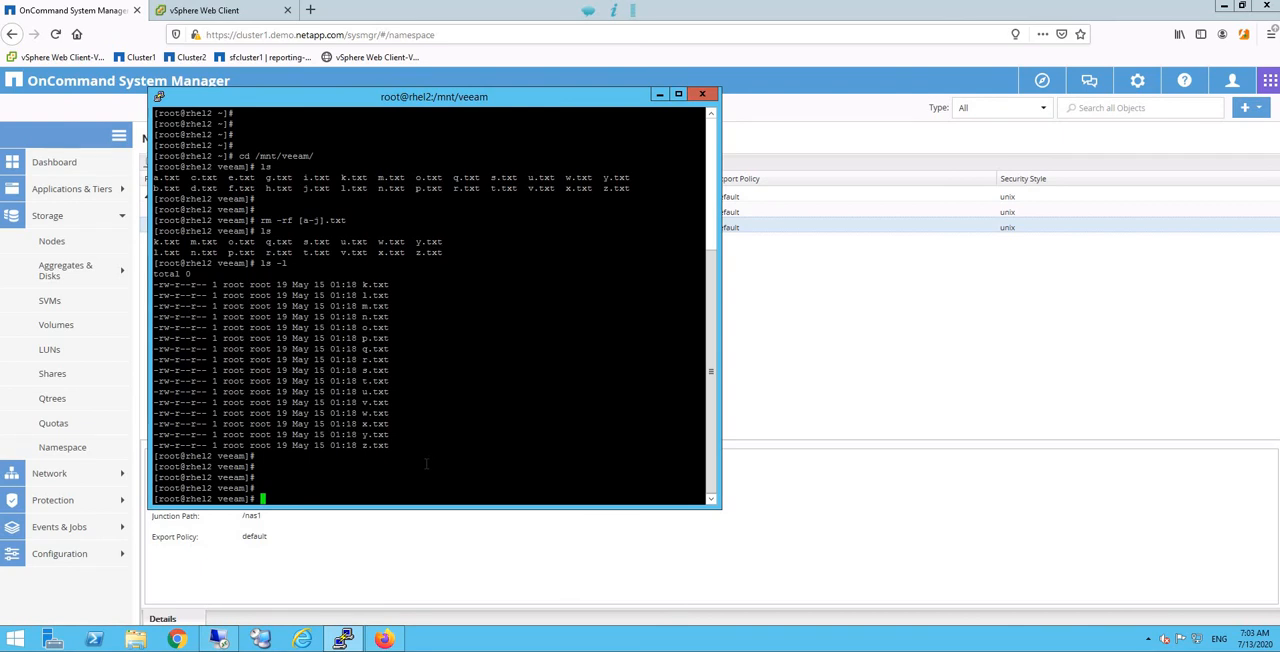
text(ls -l)
double_click(228, 498)
click(313, 495)
key(Return)
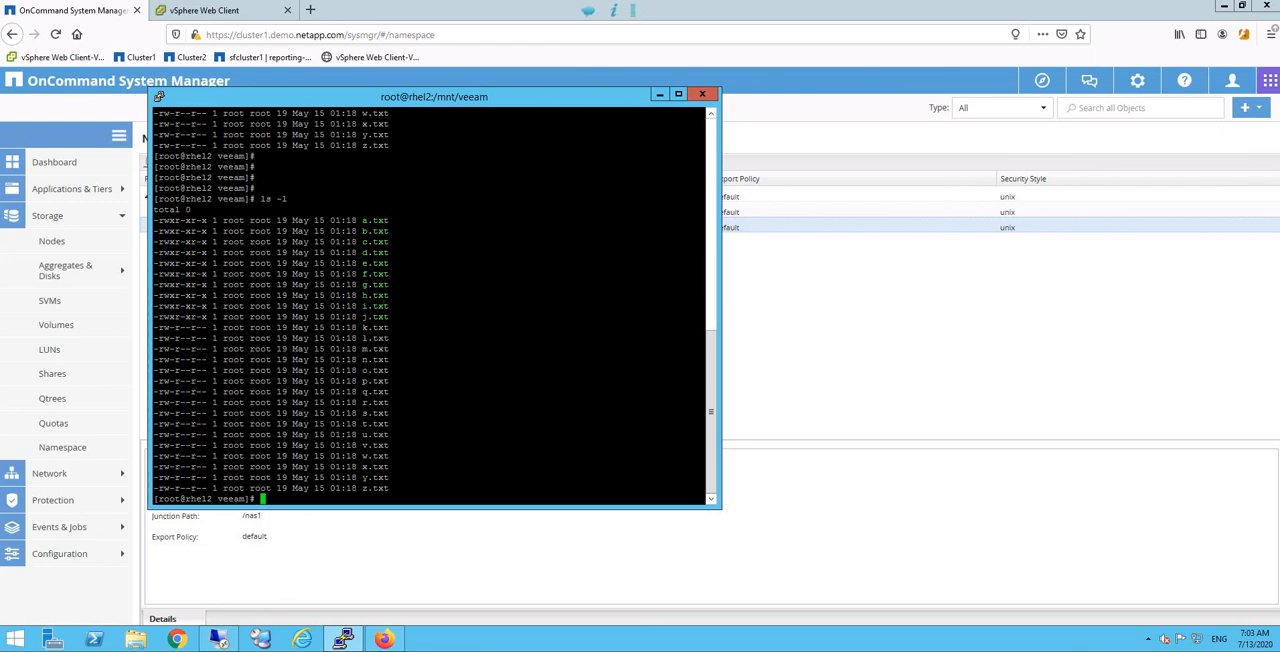
drag(345, 220, 437, 316)
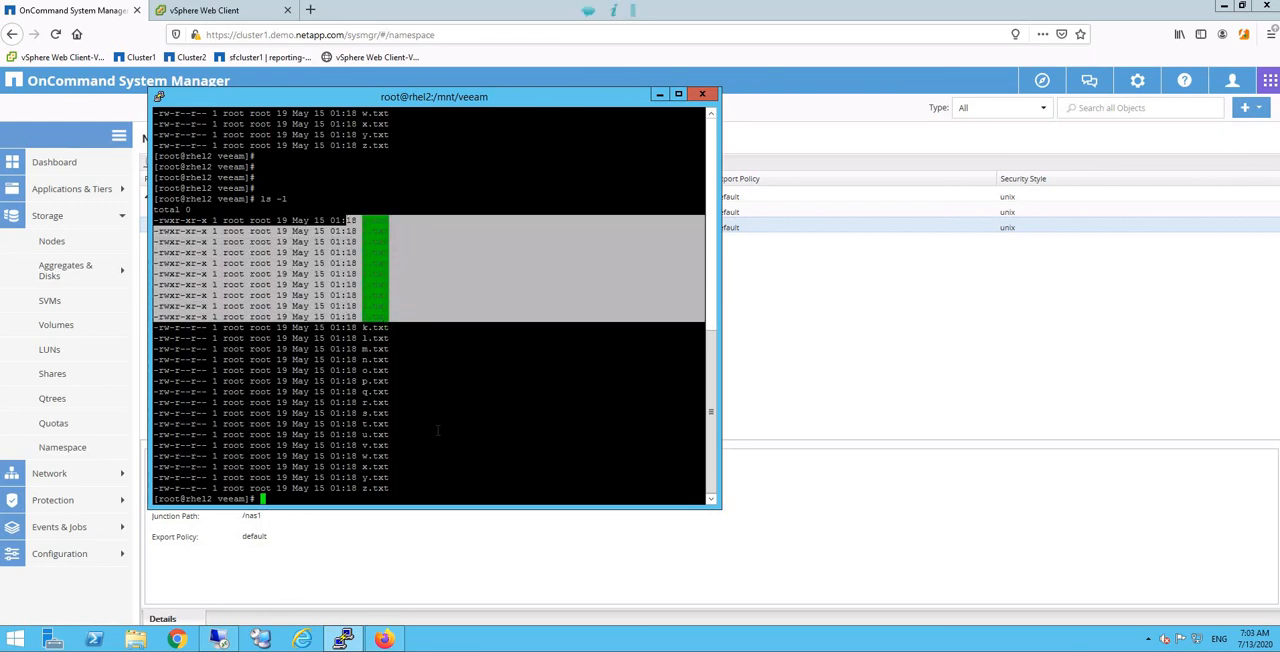
click(451, 410)
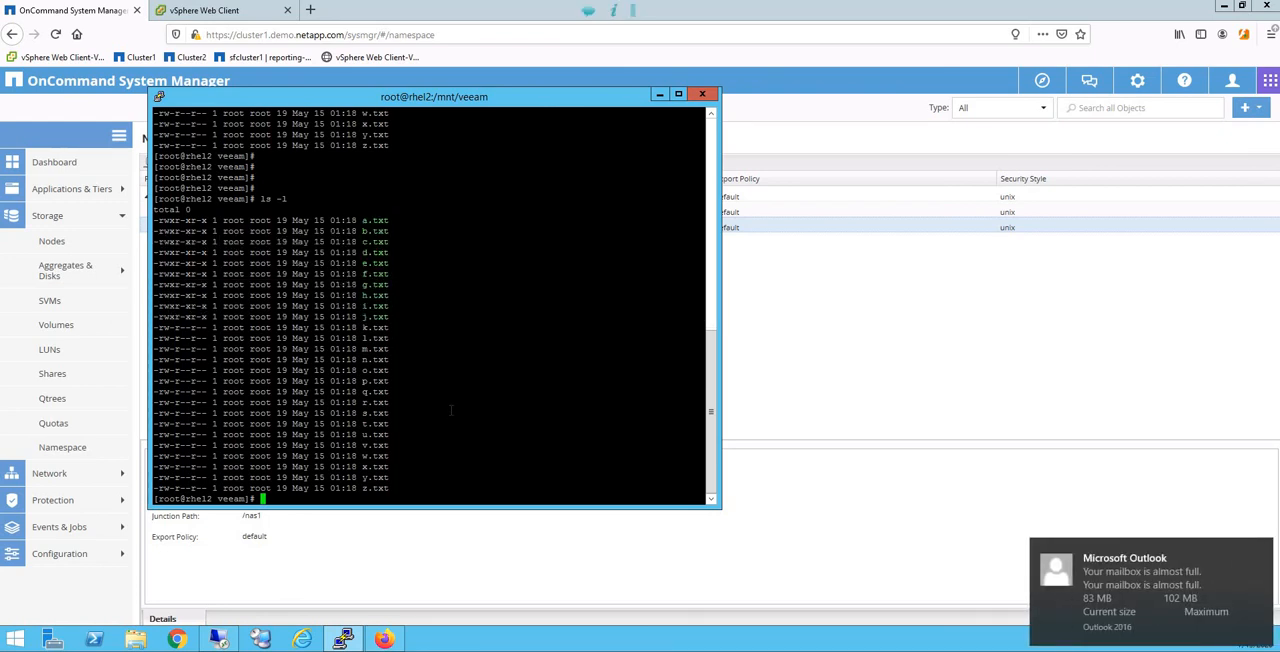
Step: Display the contents of the restored files with cat [a-j].txt and review the output
key(Return)
key(Return)
key(Return)
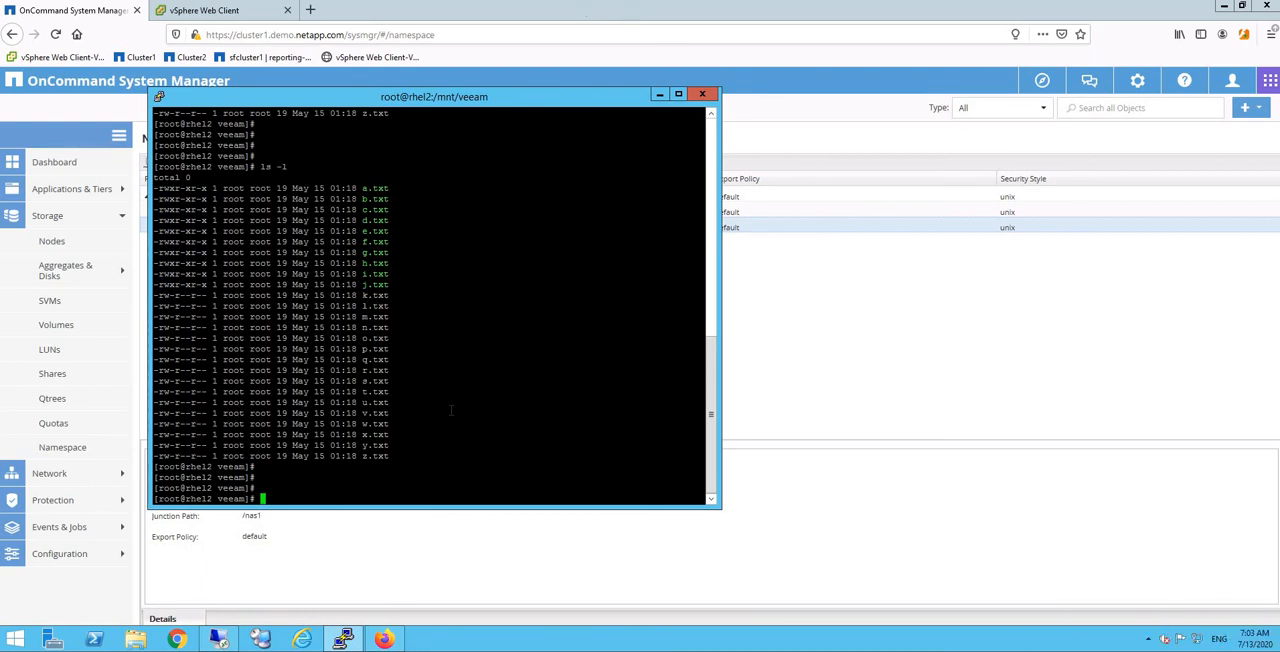
text(cat )
text([a-z)
text(].txt)
key(Return)
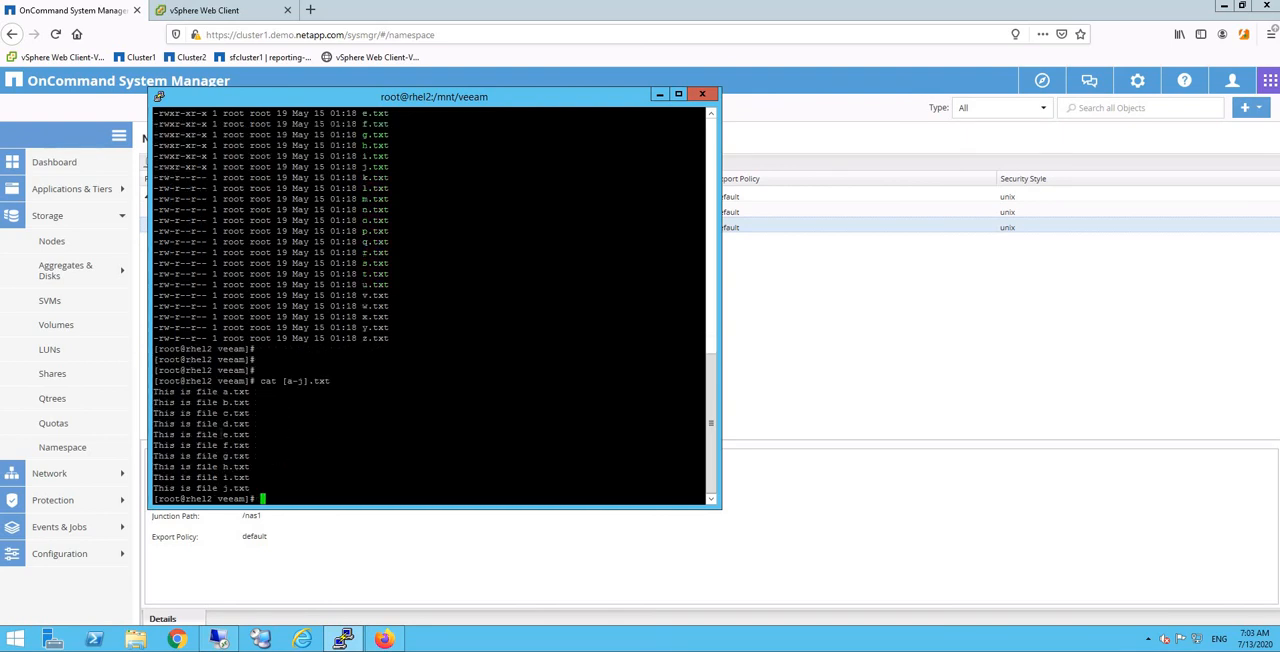
drag(156, 403, 187, 446)
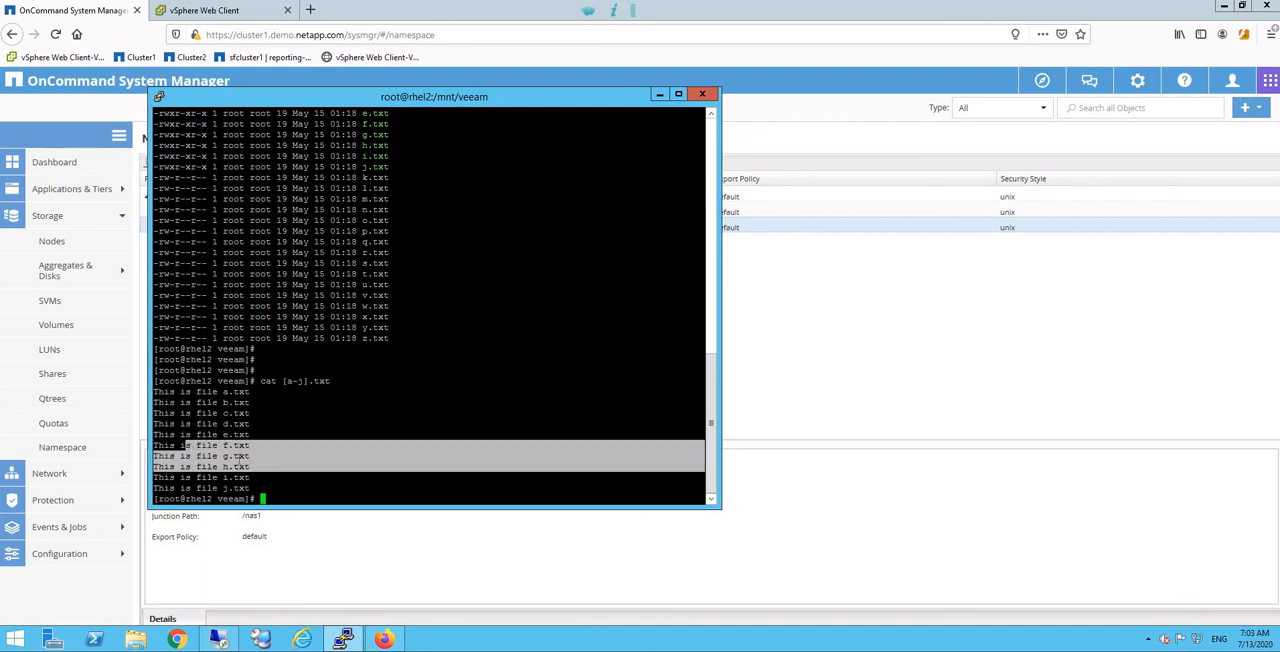
click(321, 441)
key(Return)
key(Return)
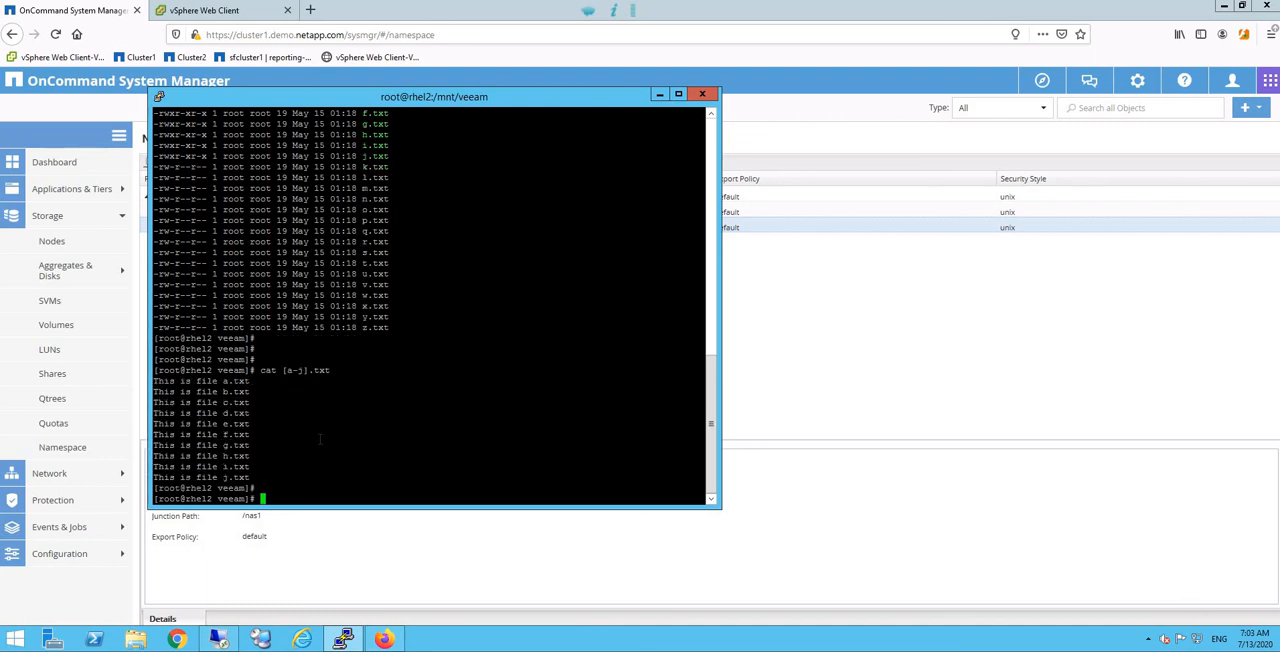
Step: End the terminal session with exit and return to the Veeam Backup Browser, selecting only f.txt
text(exit)
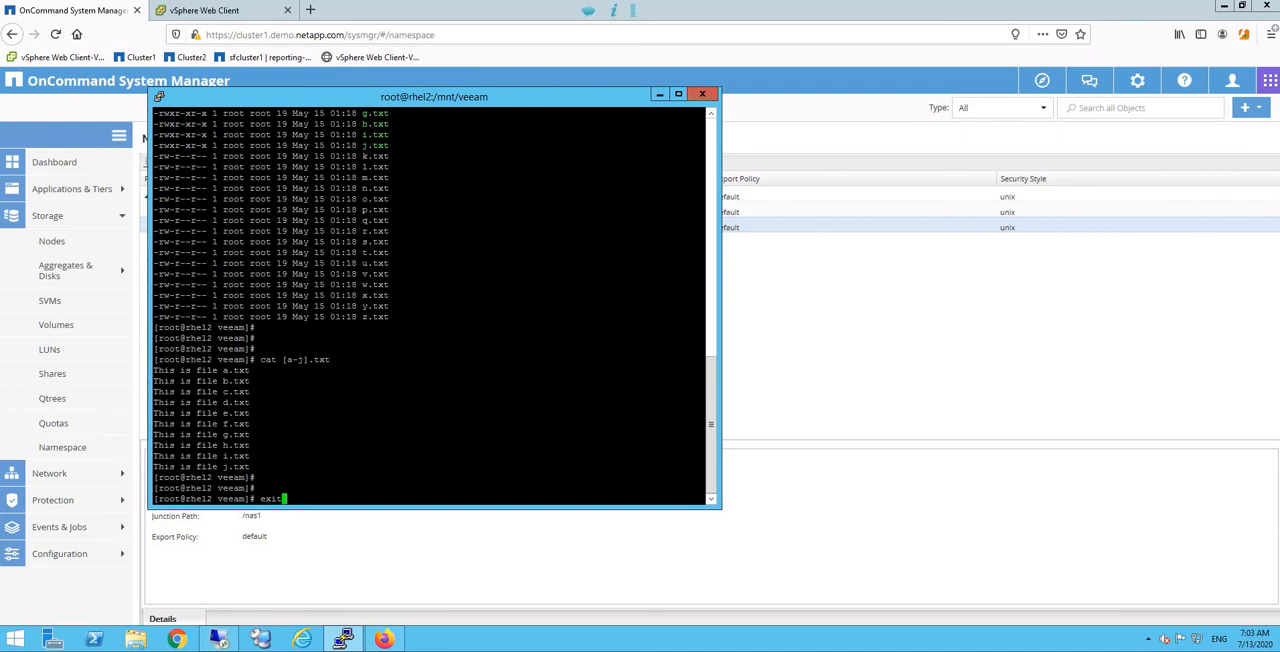
key(Return)
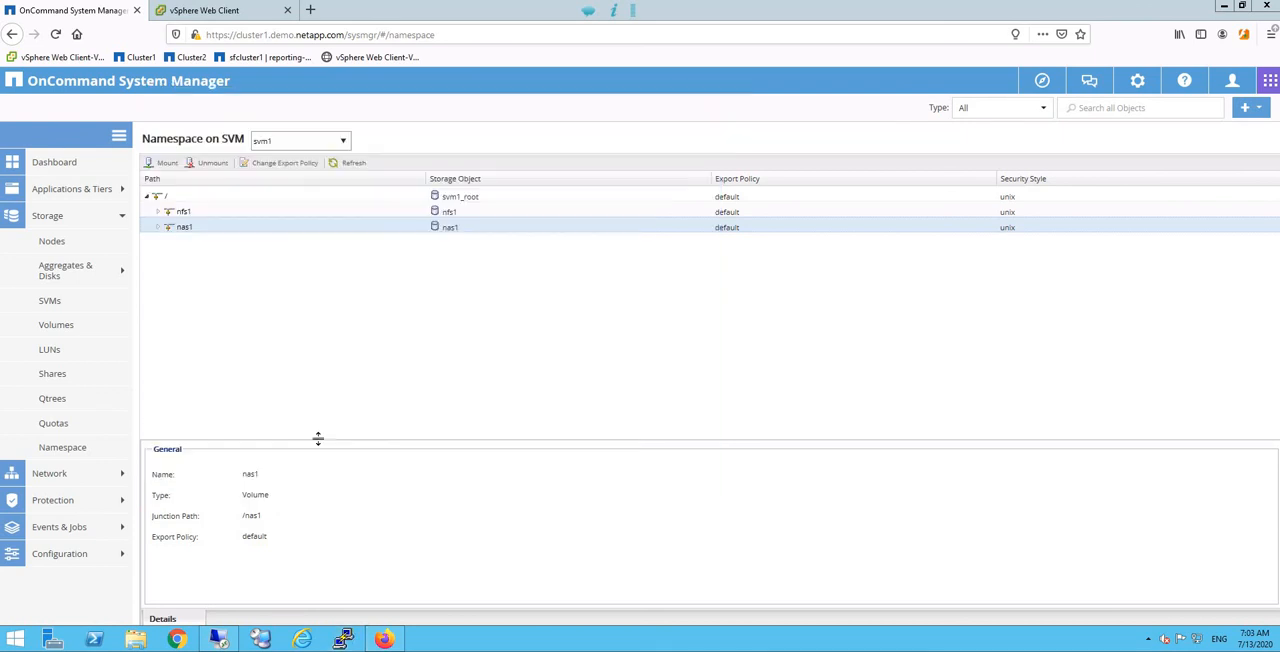
click(220, 640)
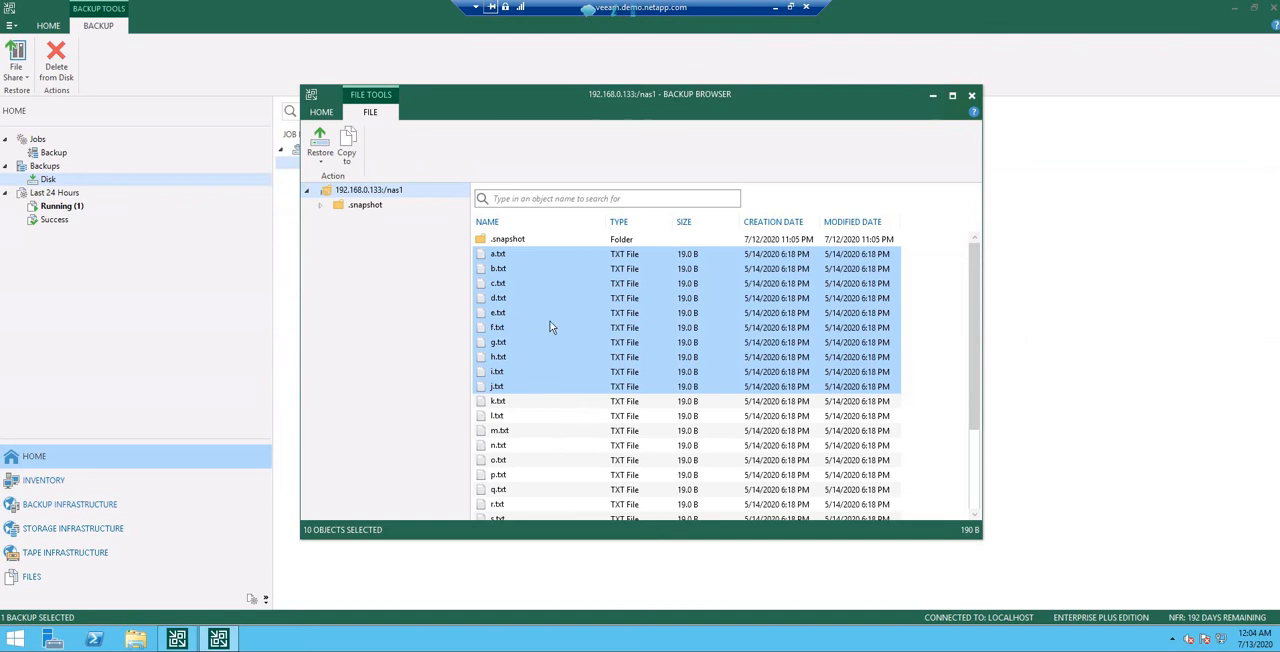
click(585, 327)
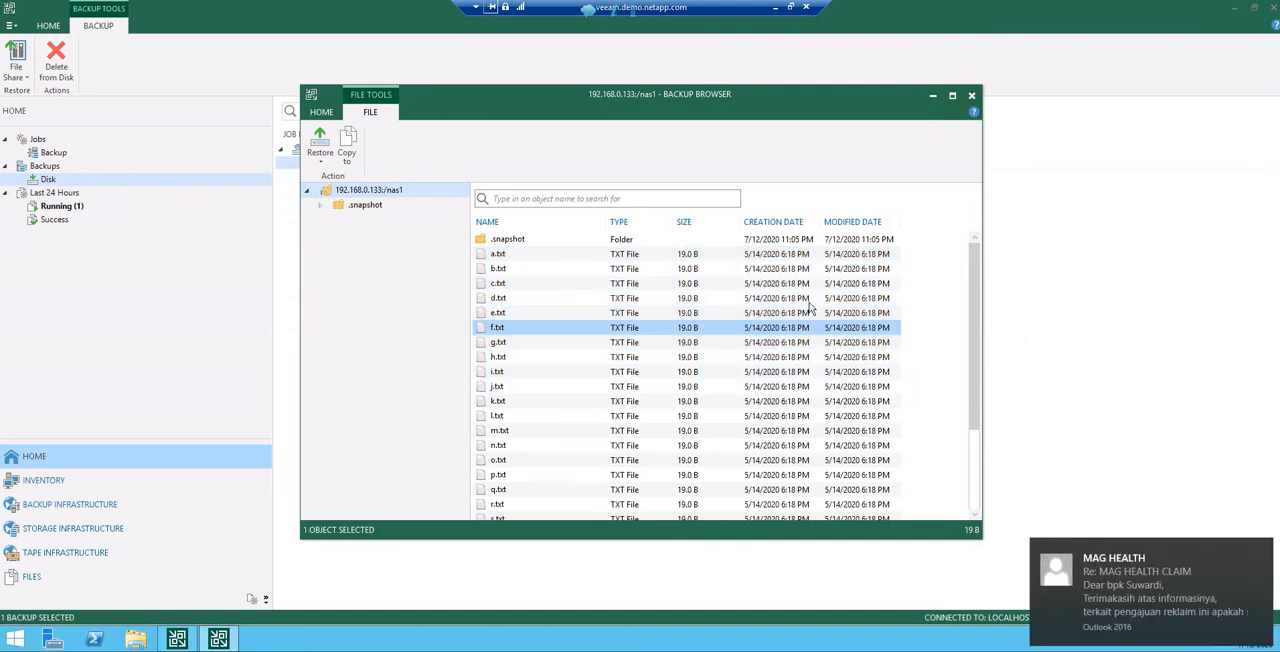